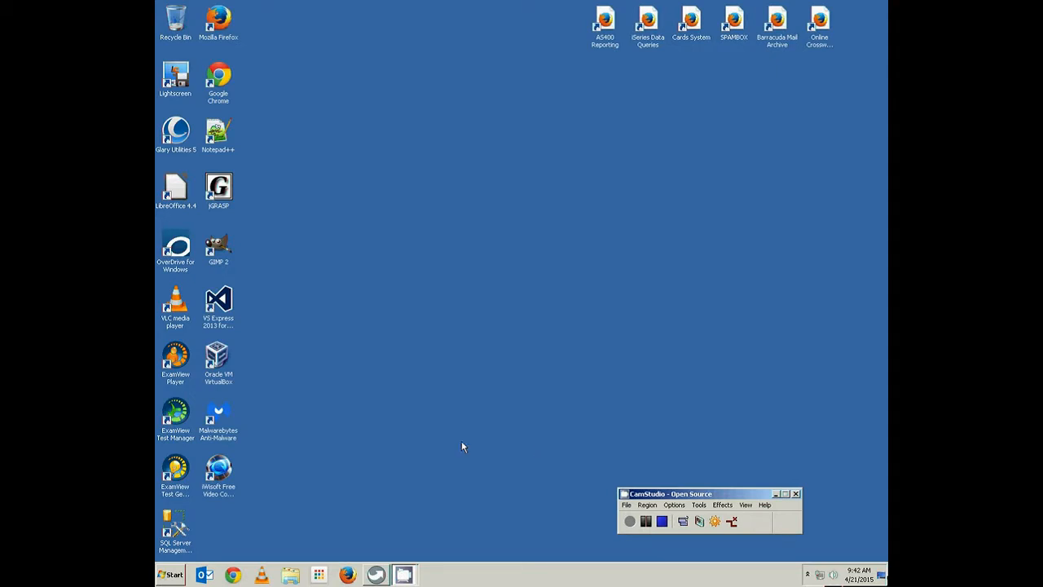
Launch Access 2013 from the Windows Start menu
{"action": "left_click", "coordinate": [176, 576]}
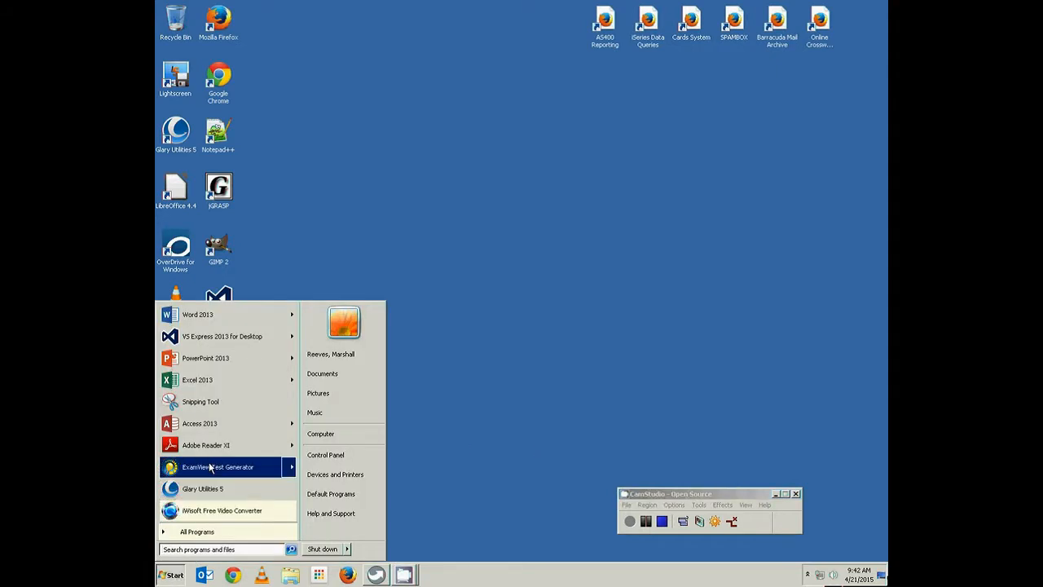
{"action": "left_click", "coordinate": [202, 423]}
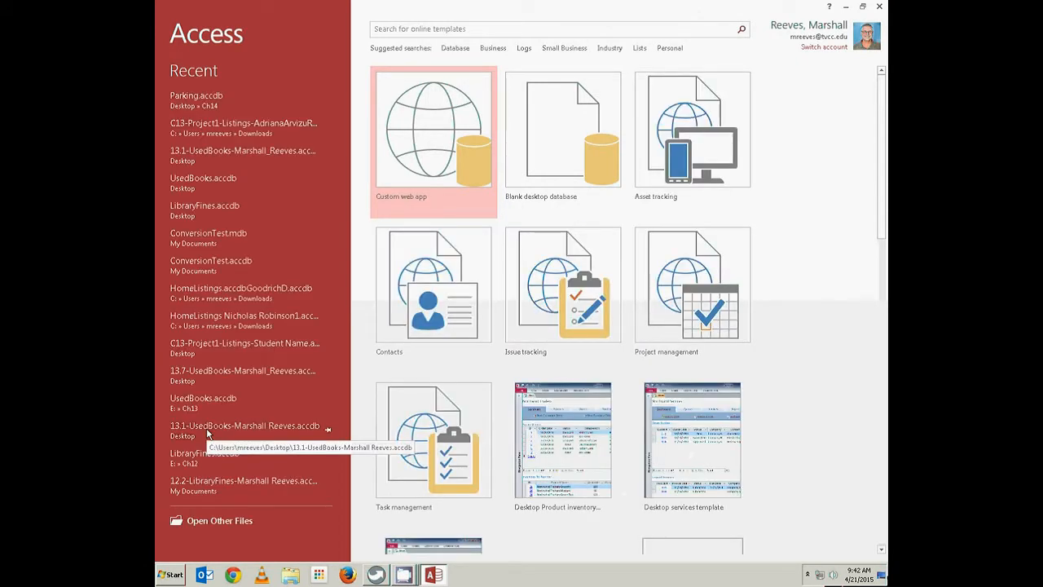
Create a blank desktop database on the Desktop named C13-Project1-Listings plus the author's name
{"action": "left_click", "coordinate": [557, 163]}
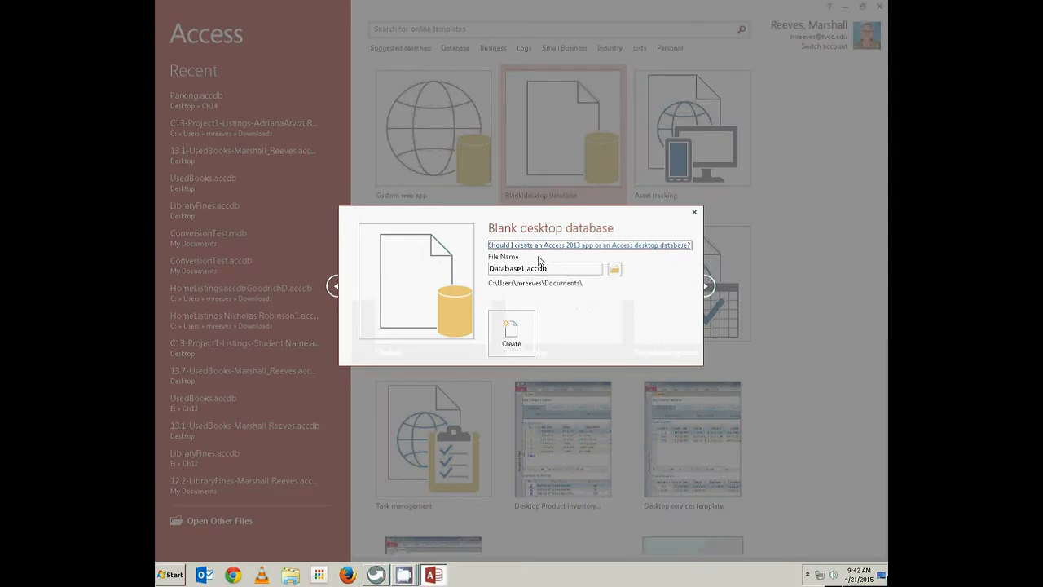
{"action": "double_click", "coordinate": [524, 269]}
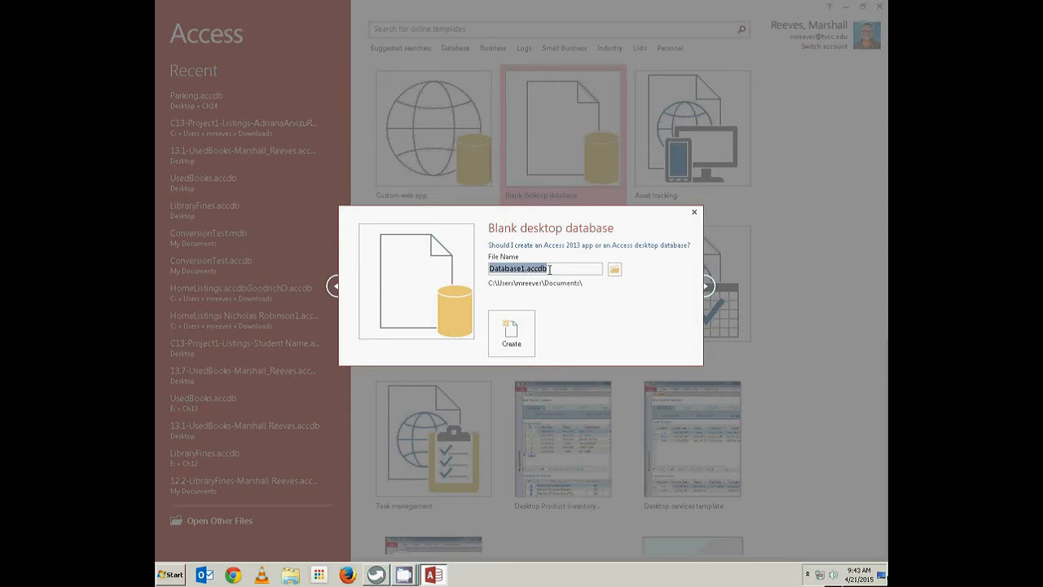
{"action": "type", "text": "C13-Project1"}
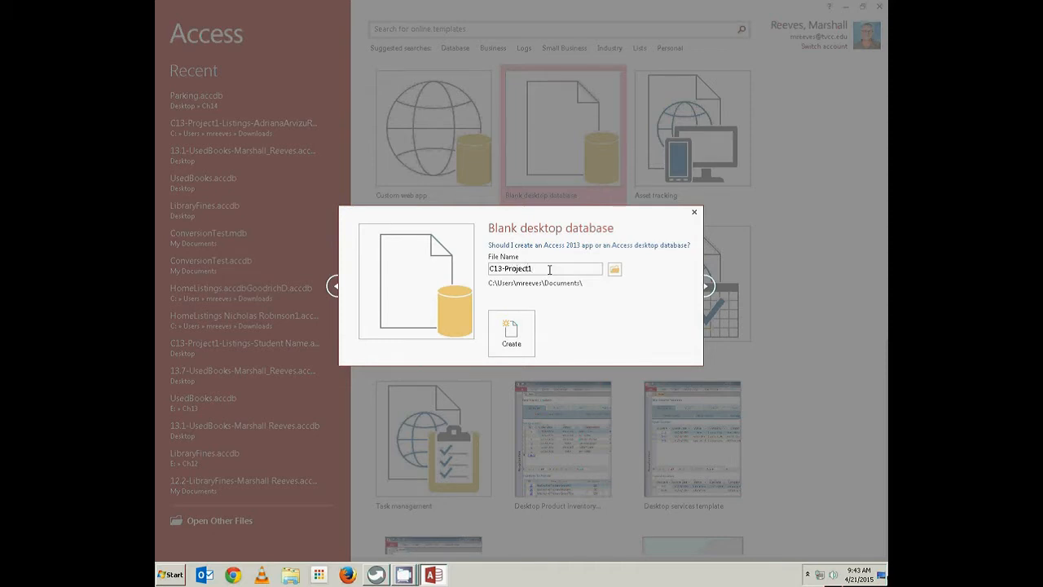
{"action": "type", "text": "-Listings-Marshall_Reeves"}
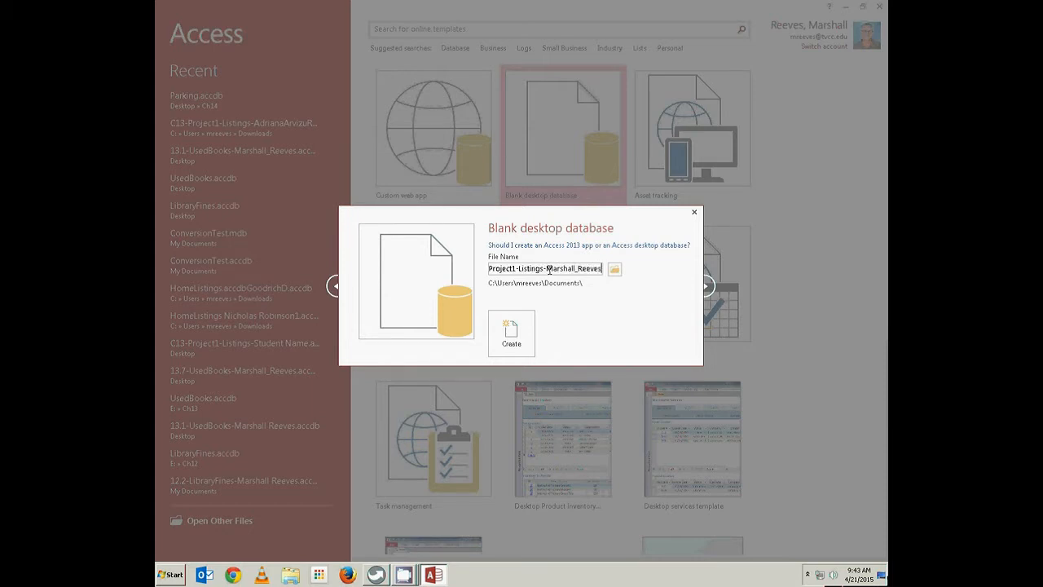
{"action": "left_click", "coordinate": [615, 273]}
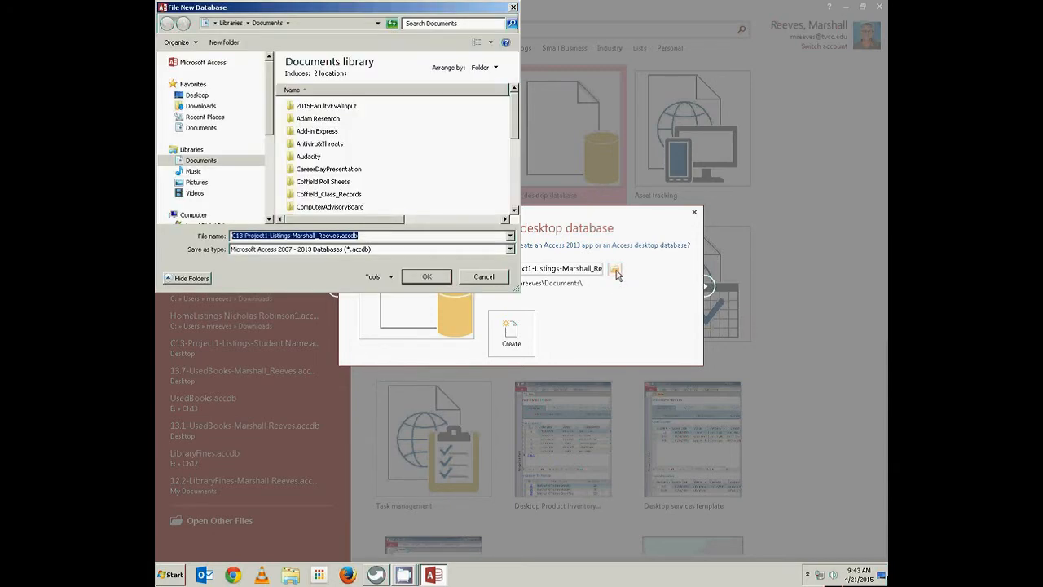
{"action": "left_click", "coordinate": [199, 96]}
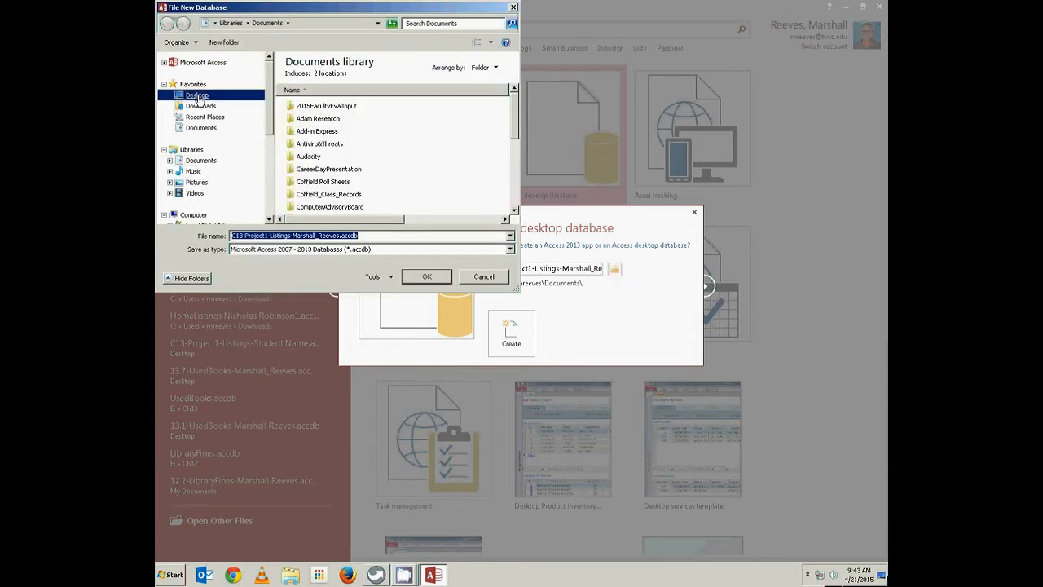
{"action": "left_click", "coordinate": [425, 276]}
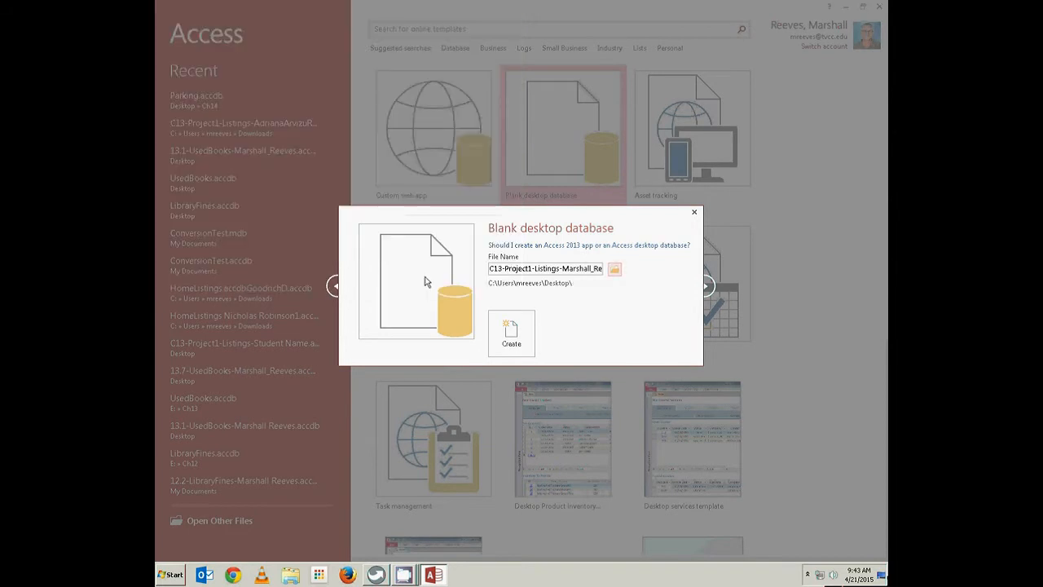
{"action": "left_click", "coordinate": [523, 341]}
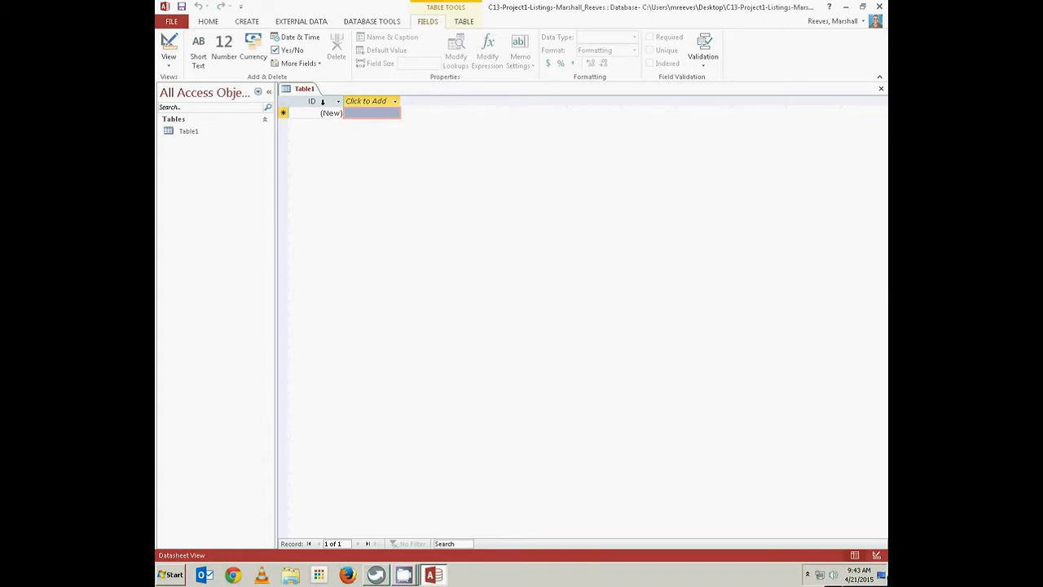
Add a SoldDate Date & Time field and a SalePrice Currency field to Table1
{"action": "left_click", "coordinate": [364, 103]}
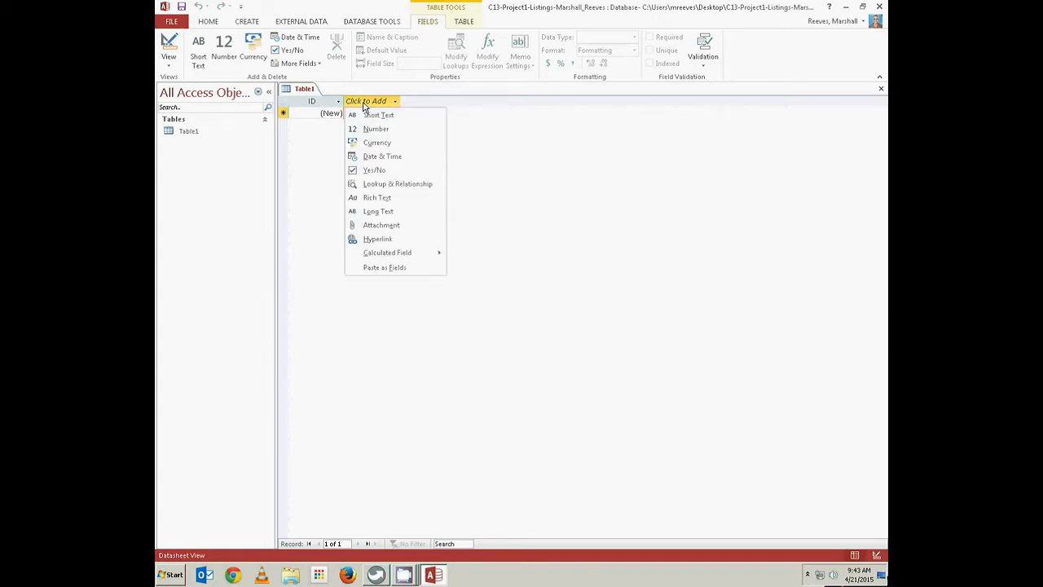
{"action": "left_click", "coordinate": [375, 157]}
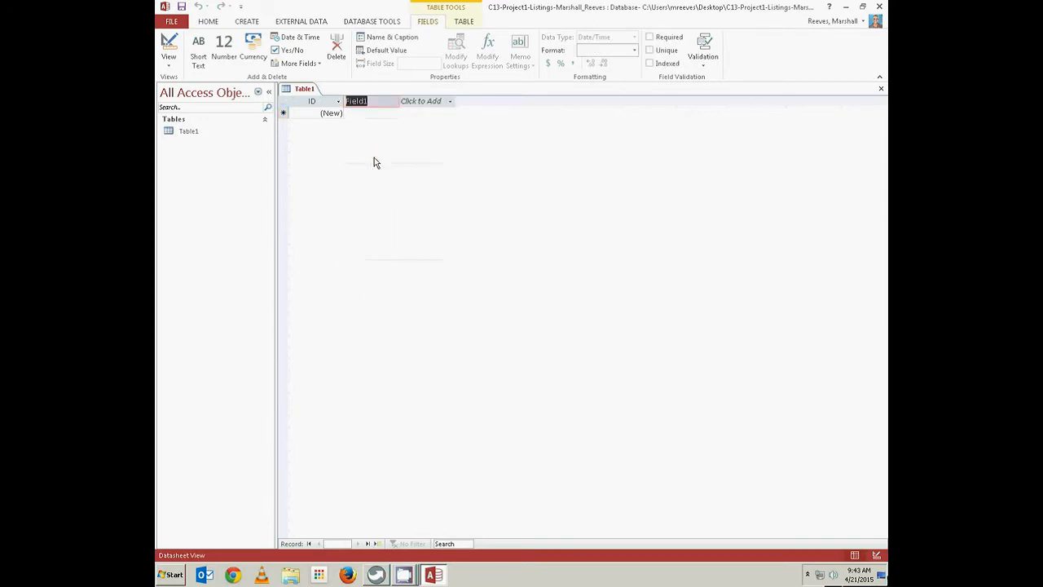
{"action": "type", "text": "SoldDate"}
{"action": "key", "text": "Tab"}
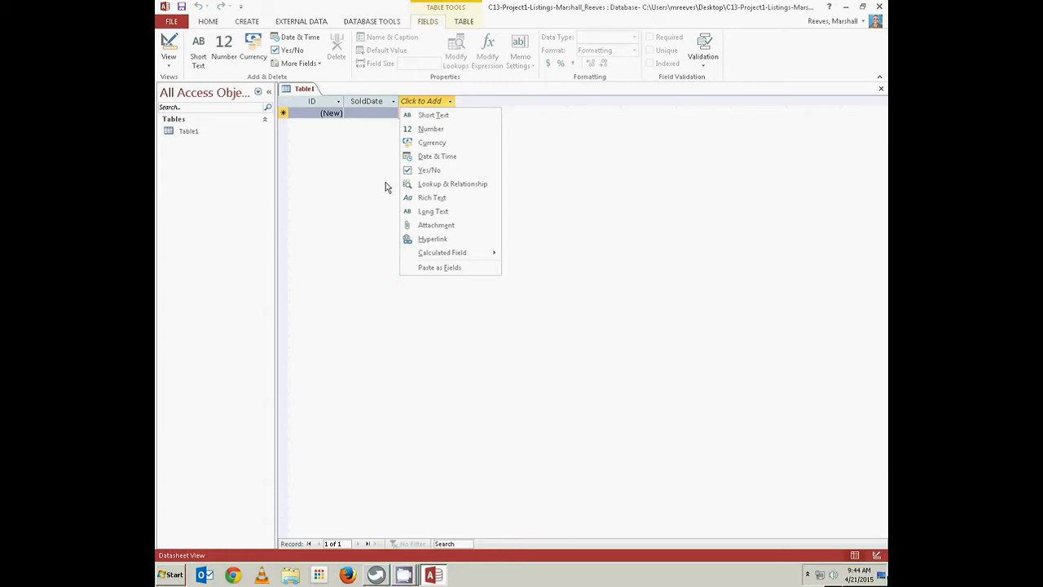
{"action": "left_click", "coordinate": [424, 143]}
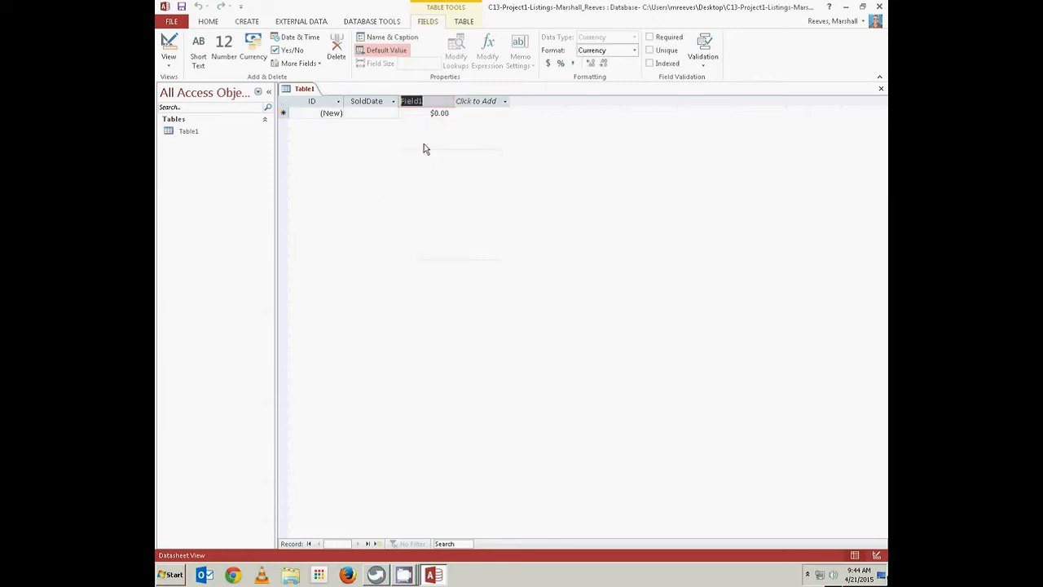
{"action": "type", "text": "SalePrice"}
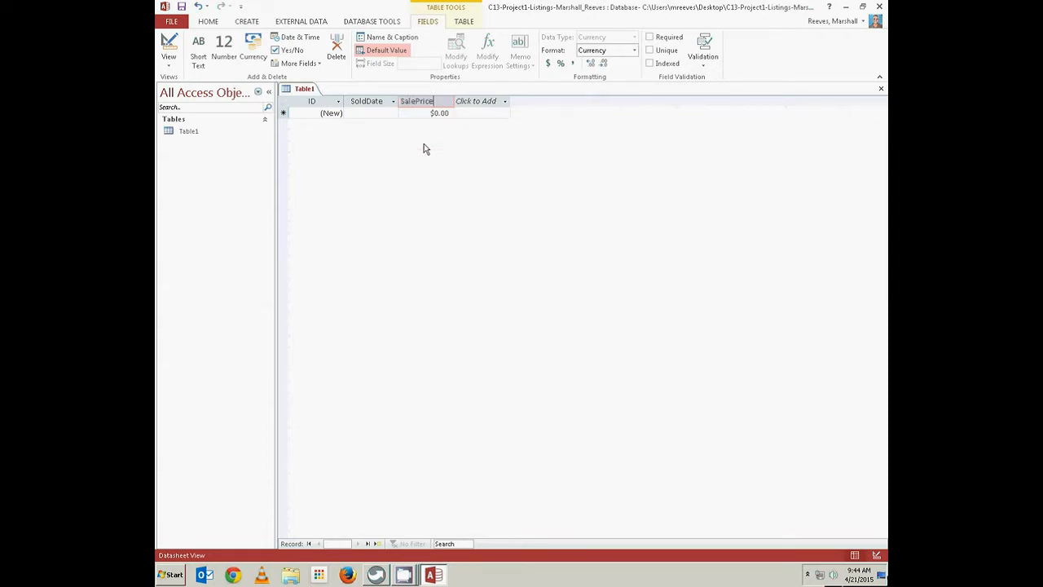
{"action": "key", "text": "Tab"}
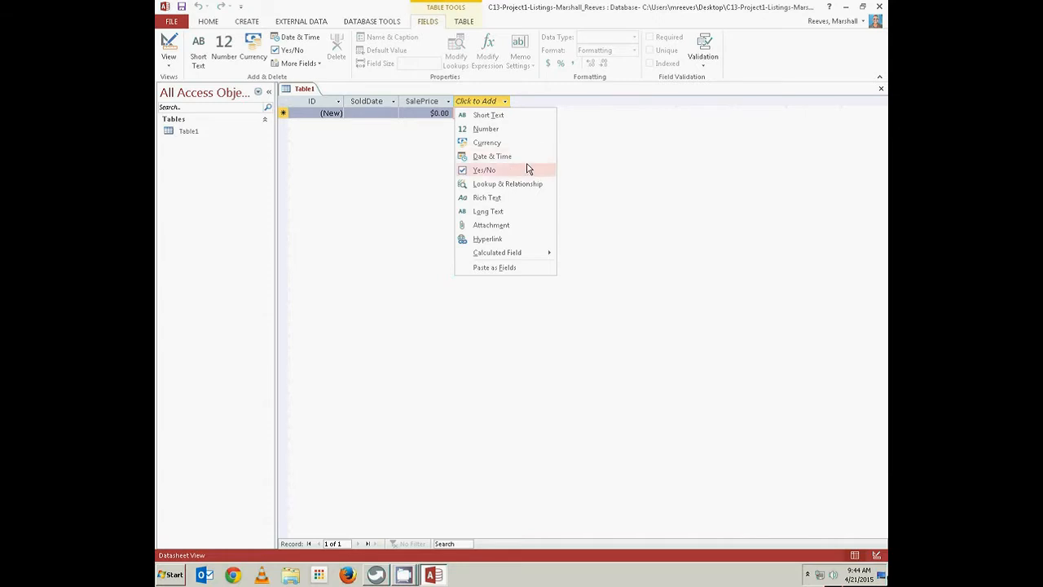
Add a Commission Number field and a SellingAgent Short Text field
{"action": "left_click", "coordinate": [489, 130]}
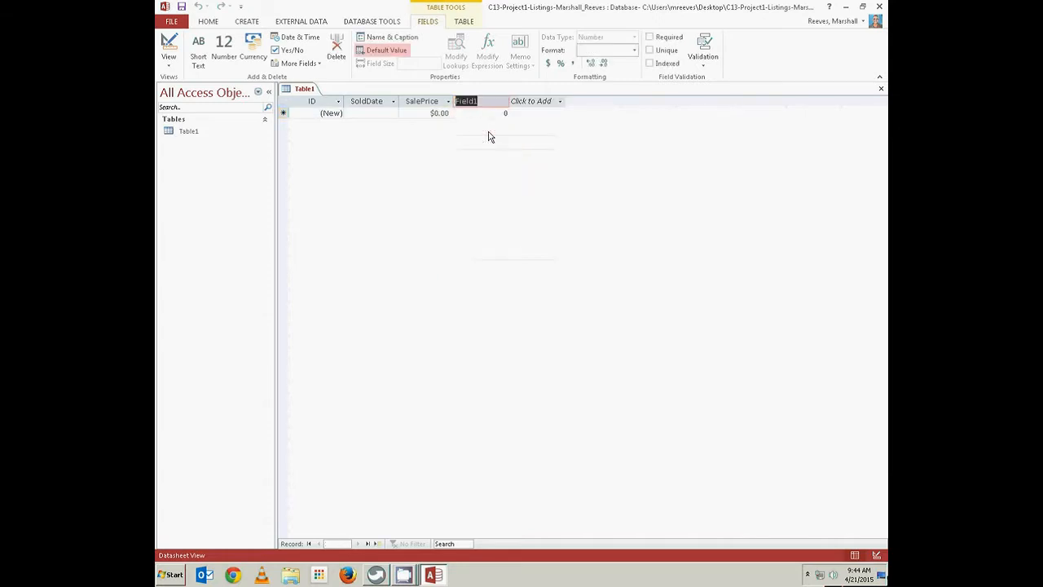
{"action": "type", "text": "Commission"}
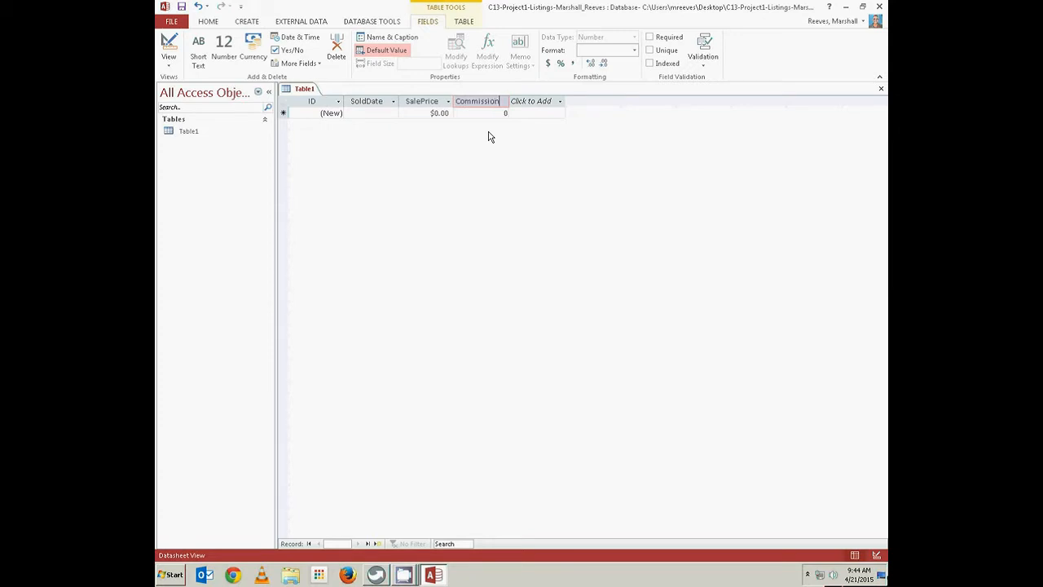
{"action": "key", "text": "Return"}
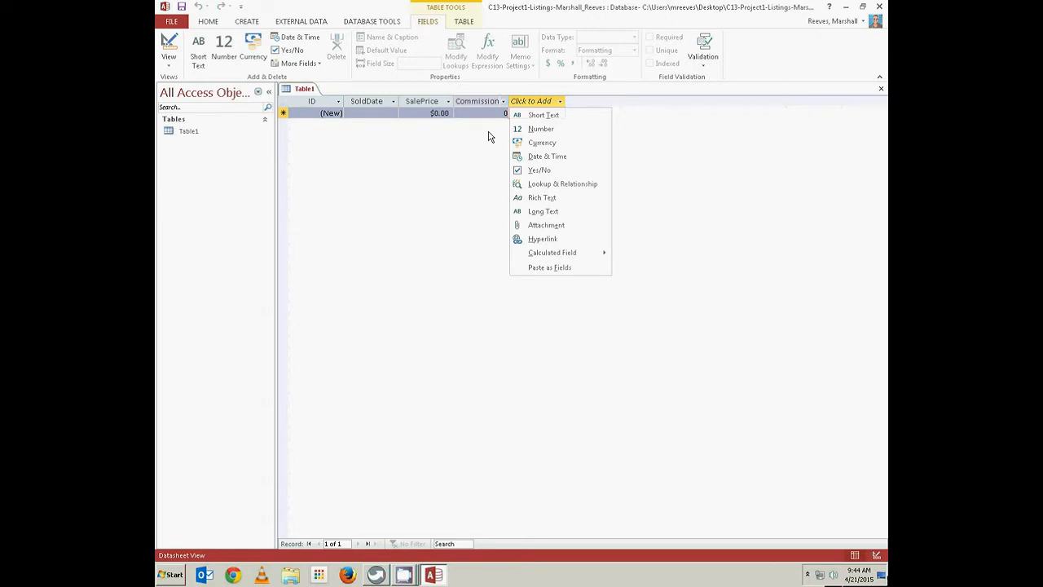
{"action": "left_click", "coordinate": [534, 114]}
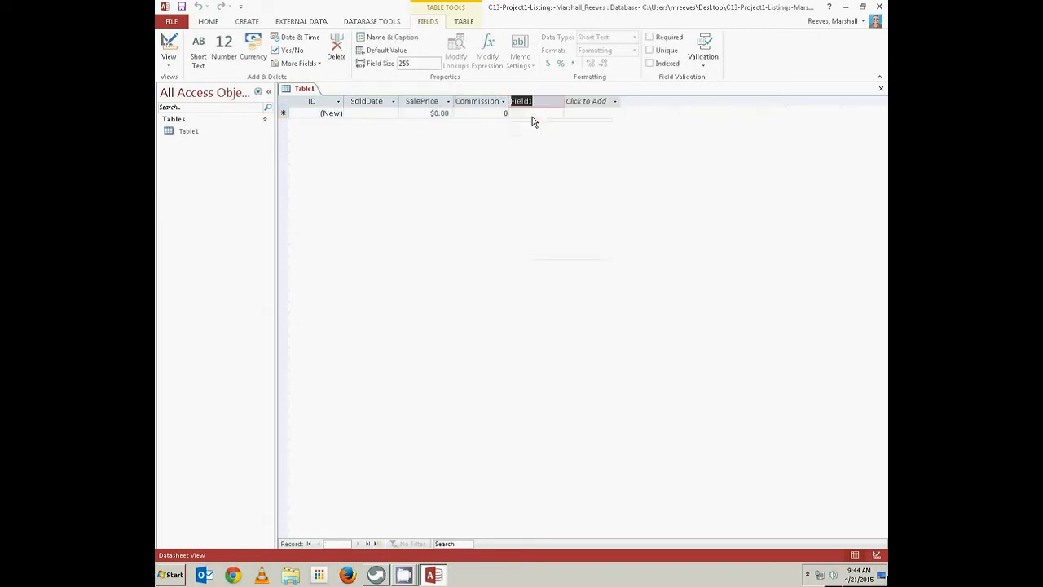
{"action": "type", "text": "SellingAgent"}
{"action": "key", "text": "Return"}
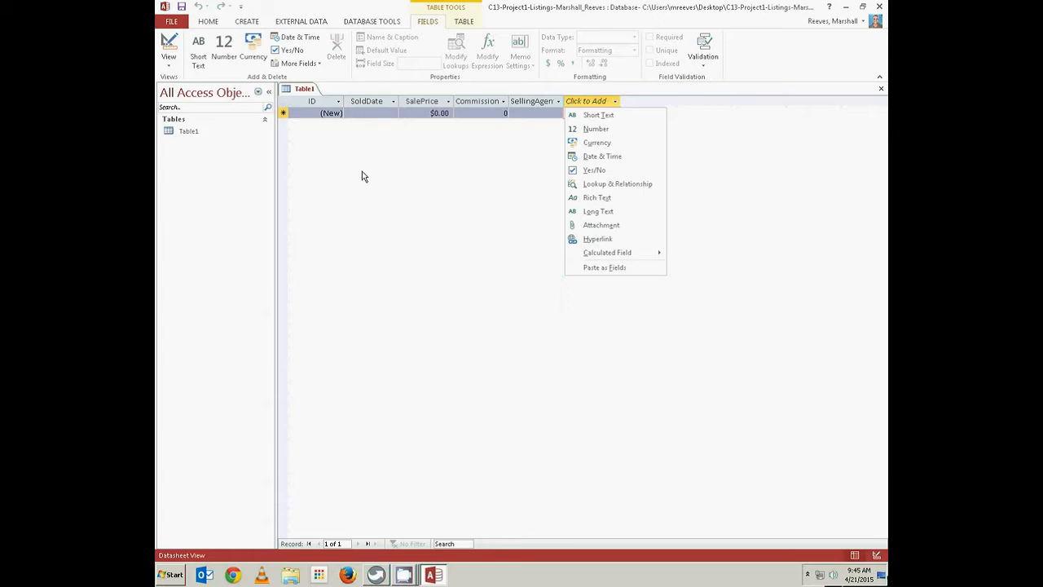
Give SoldDate the caption 'Date Sold' and SalePrice the caption 'Sale Price'
{"action": "key", "text": "Escape"}
{"action": "left_click", "coordinate": [370, 105]}
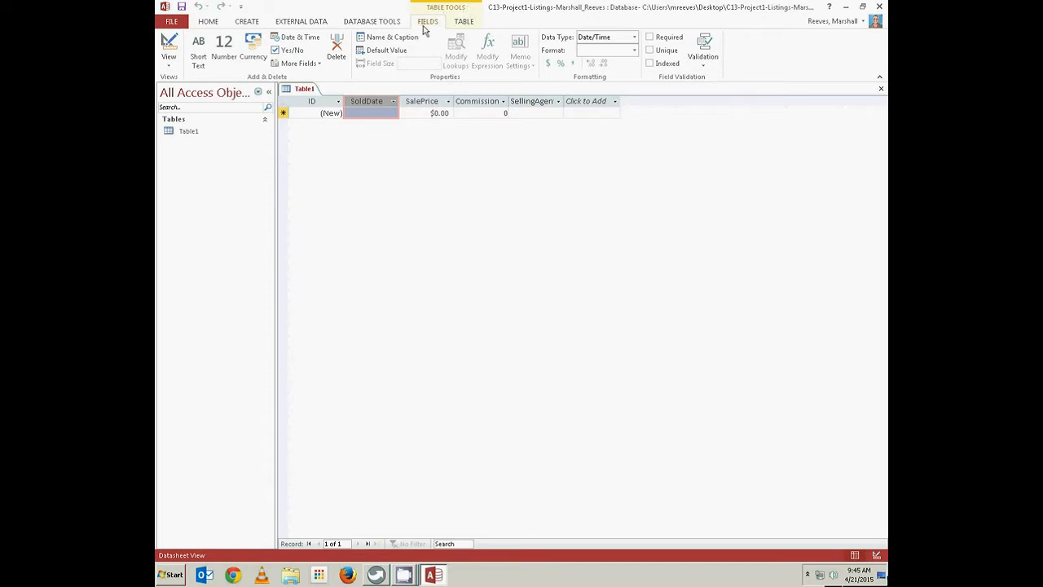
{"action": "left_click", "coordinate": [387, 39]}
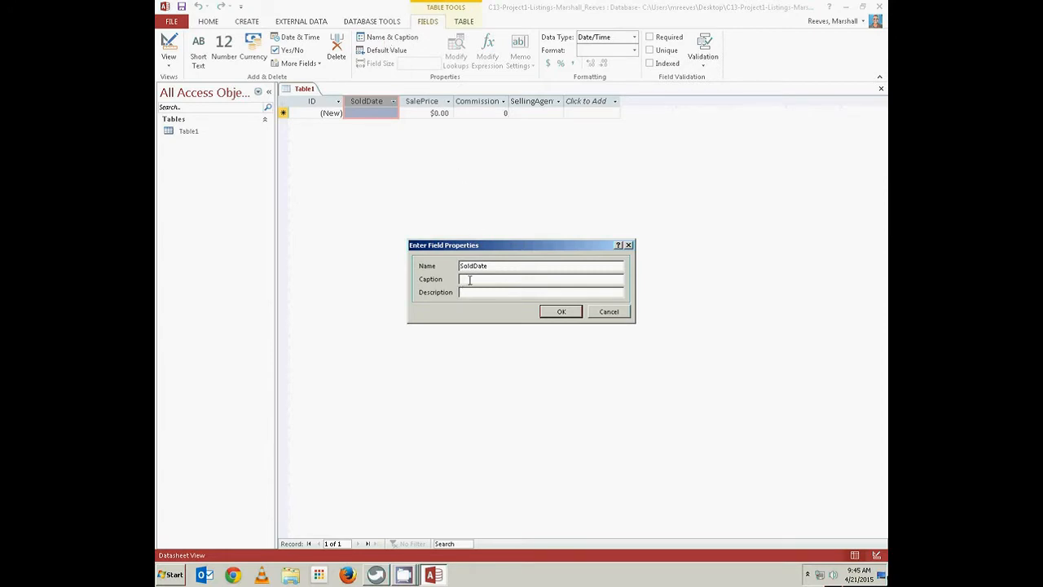
{"action": "type", "text": "Date Sold"}
{"action": "left_click", "coordinate": [557, 312]}
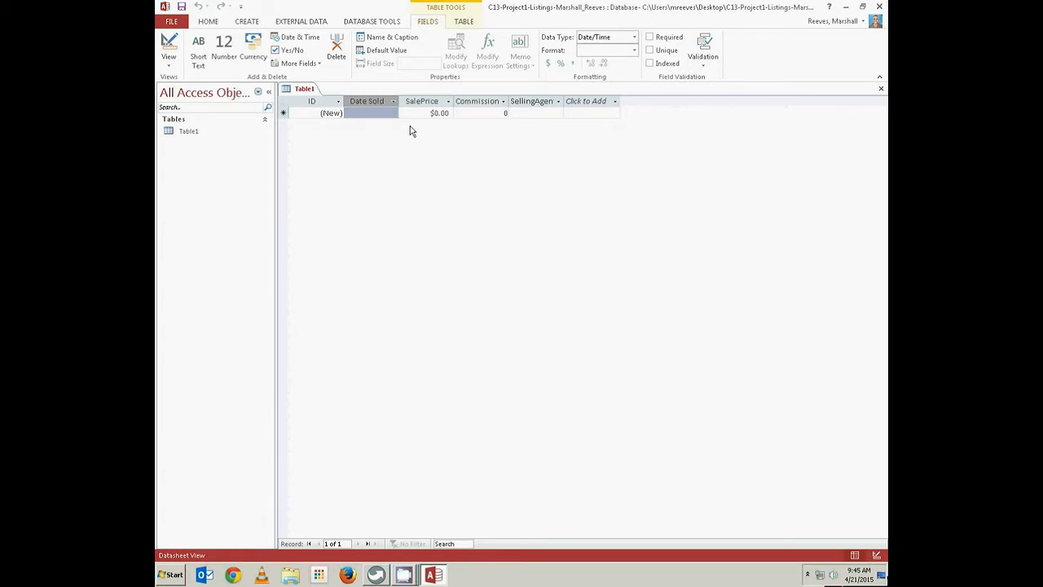
{"action": "left_click", "coordinate": [431, 98]}
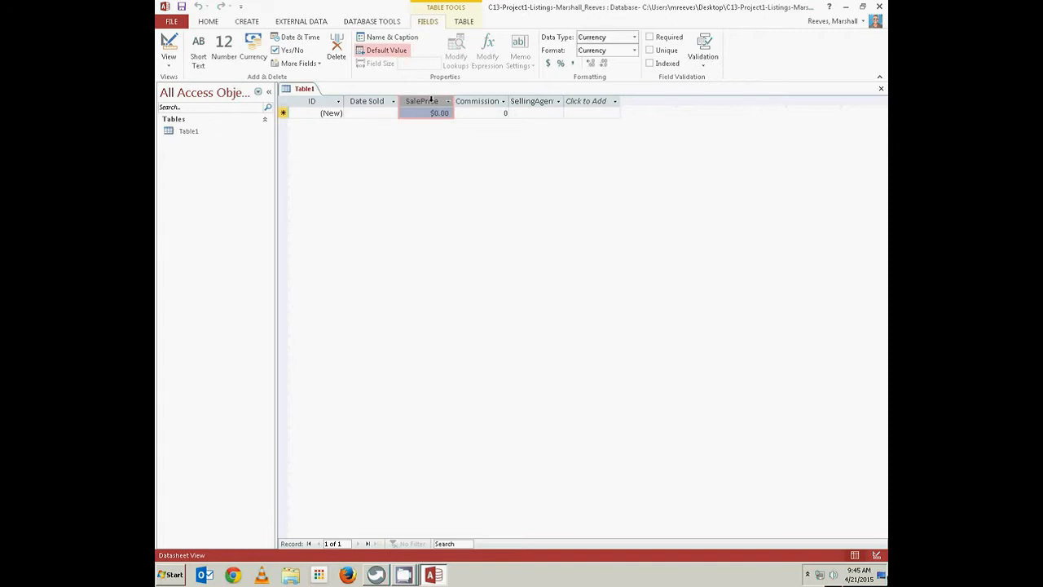
{"action": "left_click", "coordinate": [388, 40]}
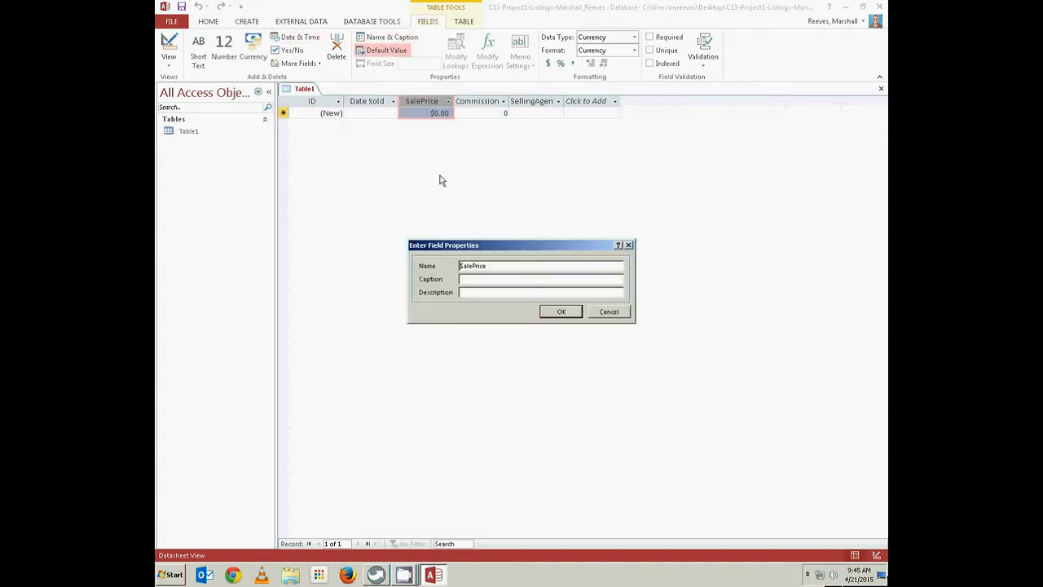
{"action": "left_click", "coordinate": [461, 279]}
{"action": "type", "text": "Sale Price"}
{"action": "left_click", "coordinate": [561, 314]}
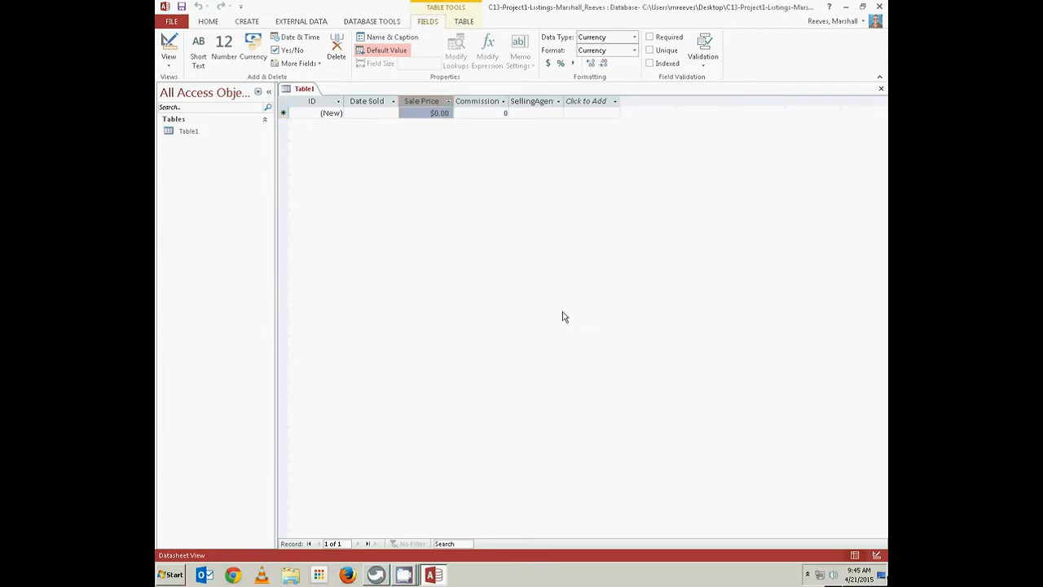
Caption Commission 'Commission Rate' and SellingAgent 'Selling Agent', then auto-fit both columns
{"action": "left_click", "coordinate": [484, 100]}
{"action": "left_click", "coordinate": [385, 38]}
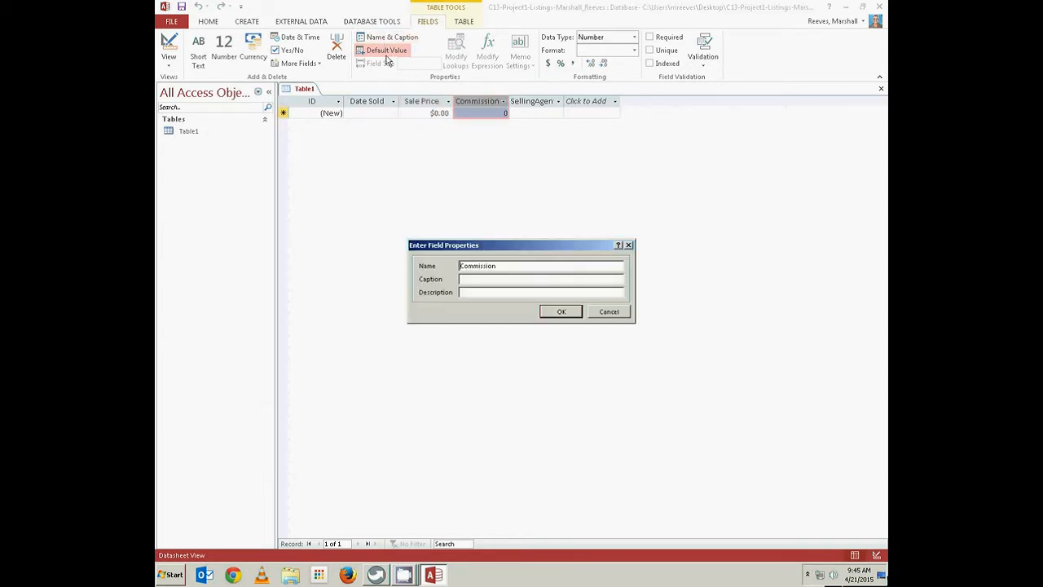
{"action": "left_click", "coordinate": [475, 278]}
{"action": "type", "text": "Commission Rate"}
{"action": "left_click", "coordinate": [562, 311]}
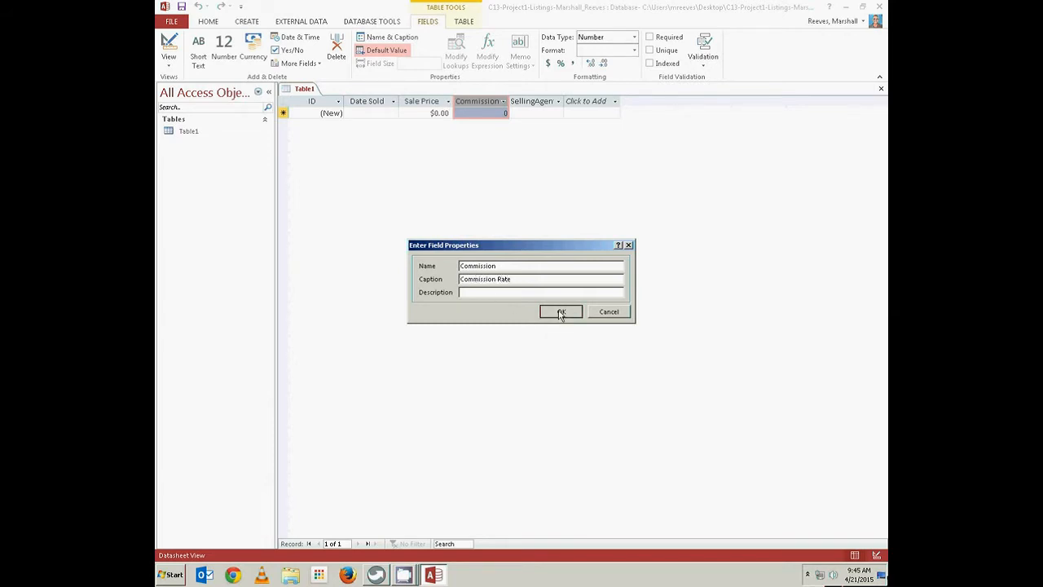
{"action": "left_click", "coordinate": [541, 101]}
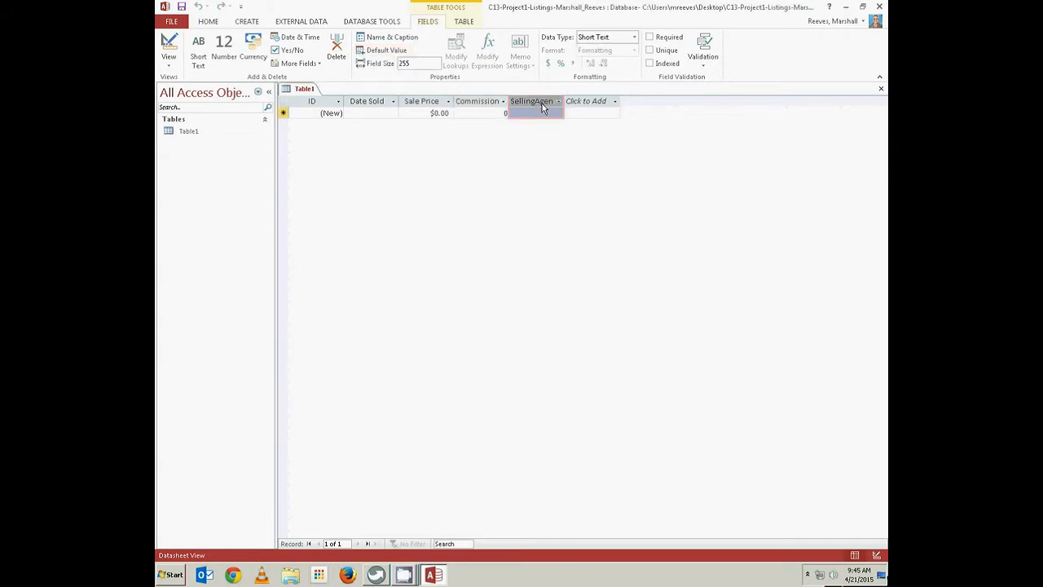
{"action": "left_click", "coordinate": [377, 43]}
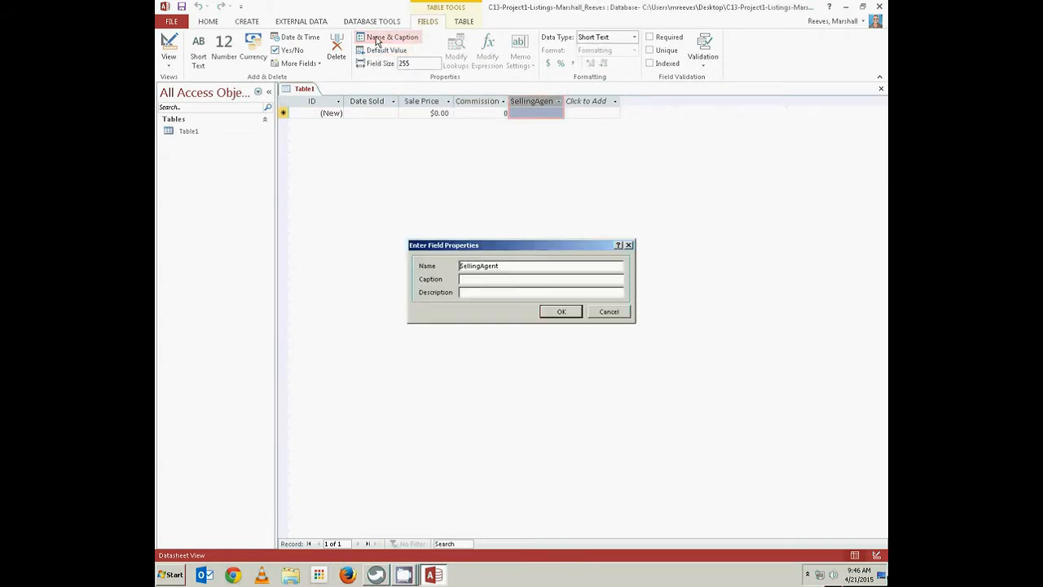
{"action": "left_click", "coordinate": [476, 279]}
{"action": "type", "text": "Selling Agent"}
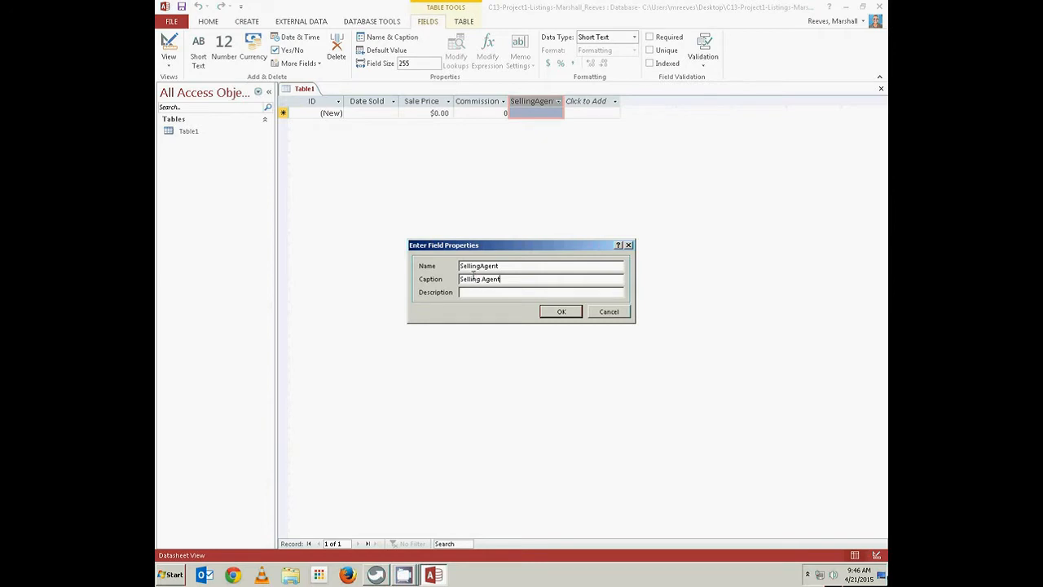
{"action": "left_click", "coordinate": [562, 312]}
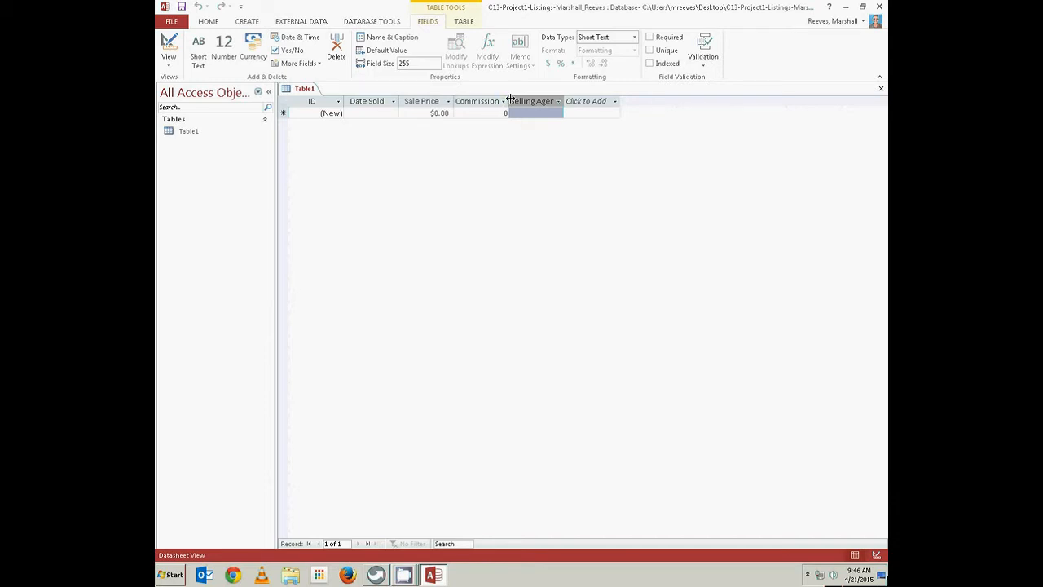
{"action": "double_click", "coordinate": [510, 100]}
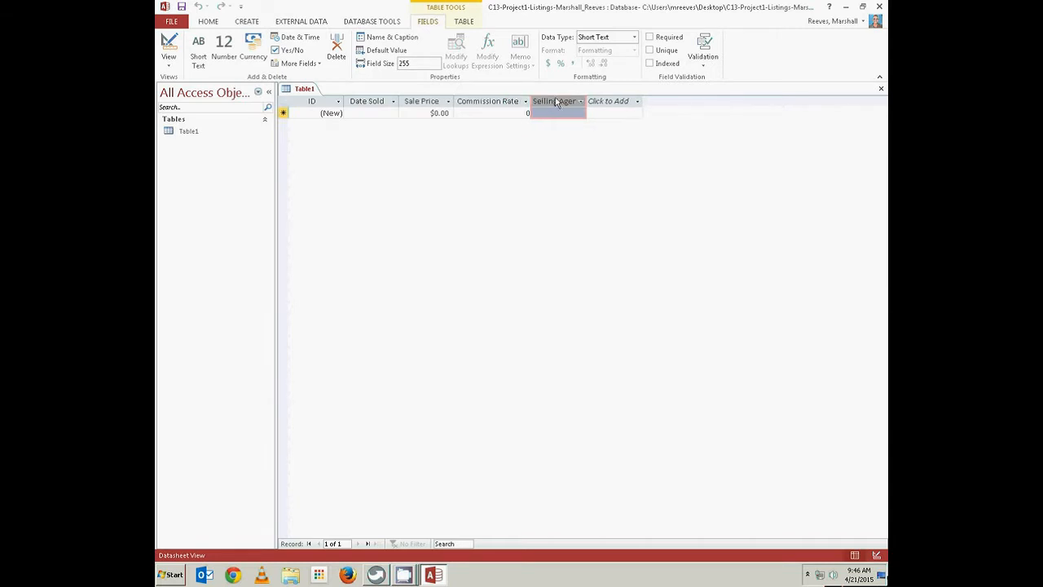
{"action": "double_click", "coordinate": [587, 99]}
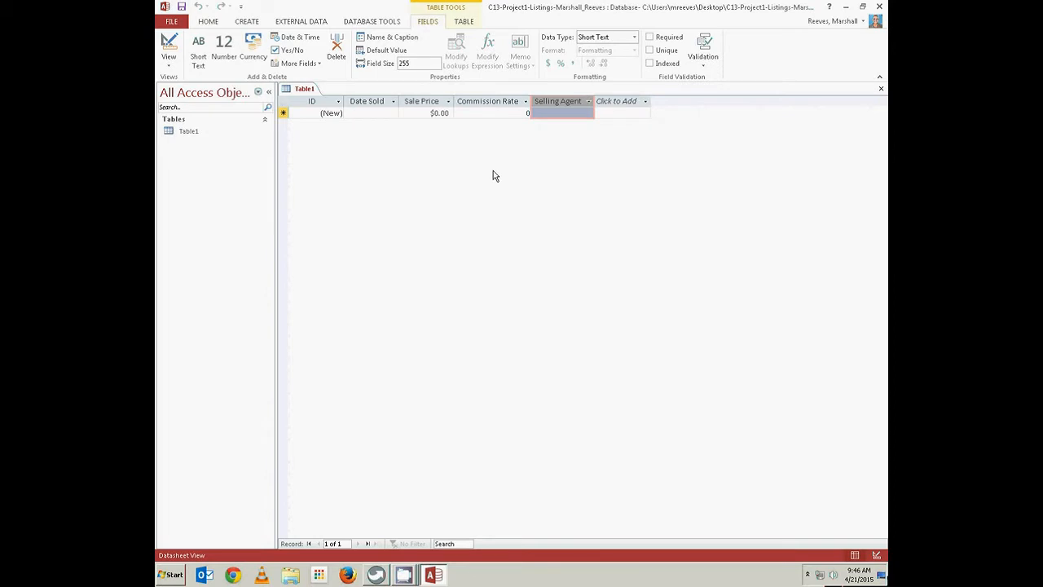
Save Table1 under the name Sales
{"action": "right_click", "coordinate": [311, 92]}
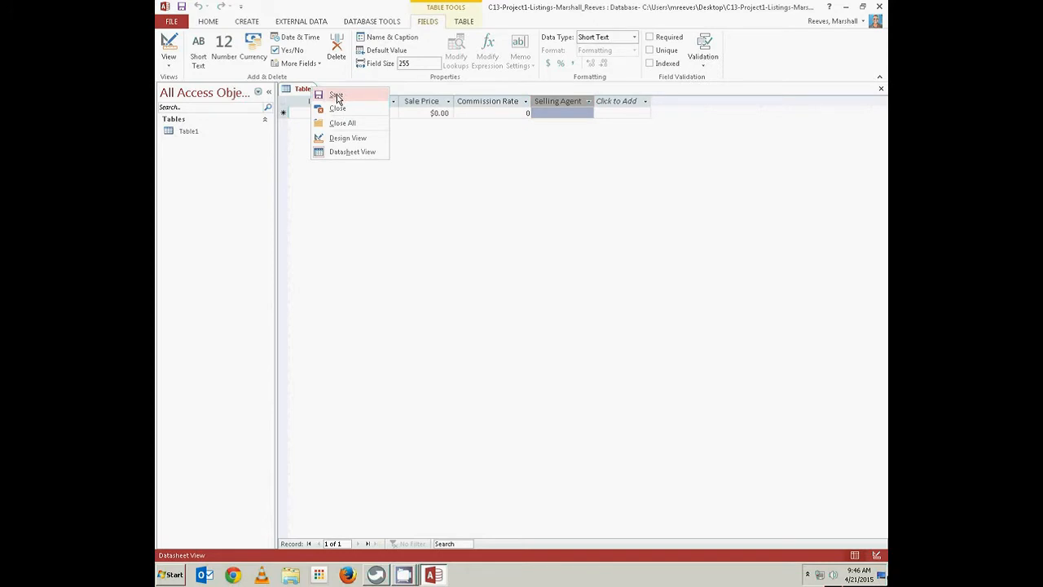
{"action": "left_click", "coordinate": [334, 94]}
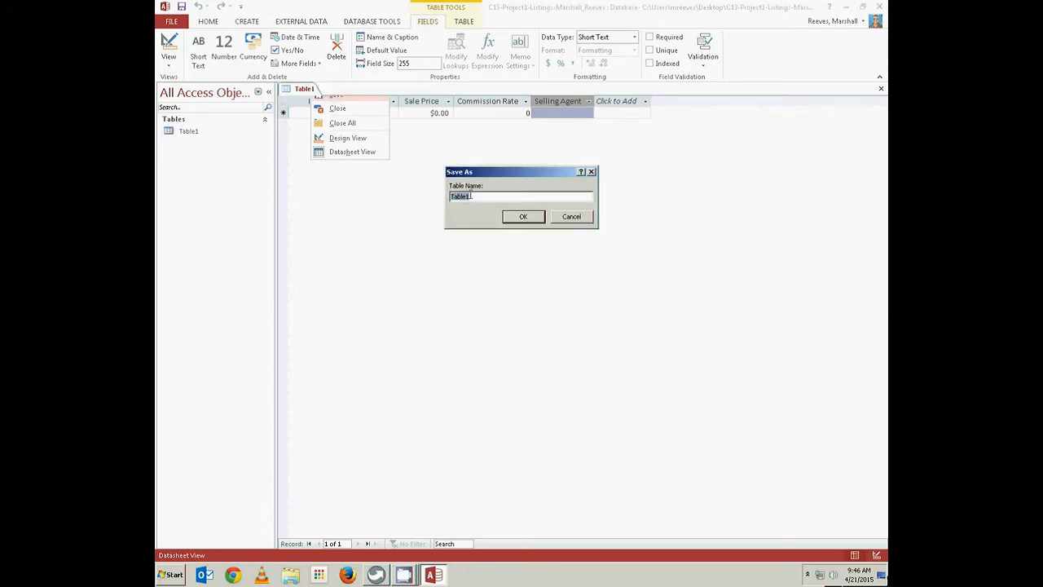
{"action": "type", "text": "Sales"}
{"action": "left_click", "coordinate": [524, 217]}
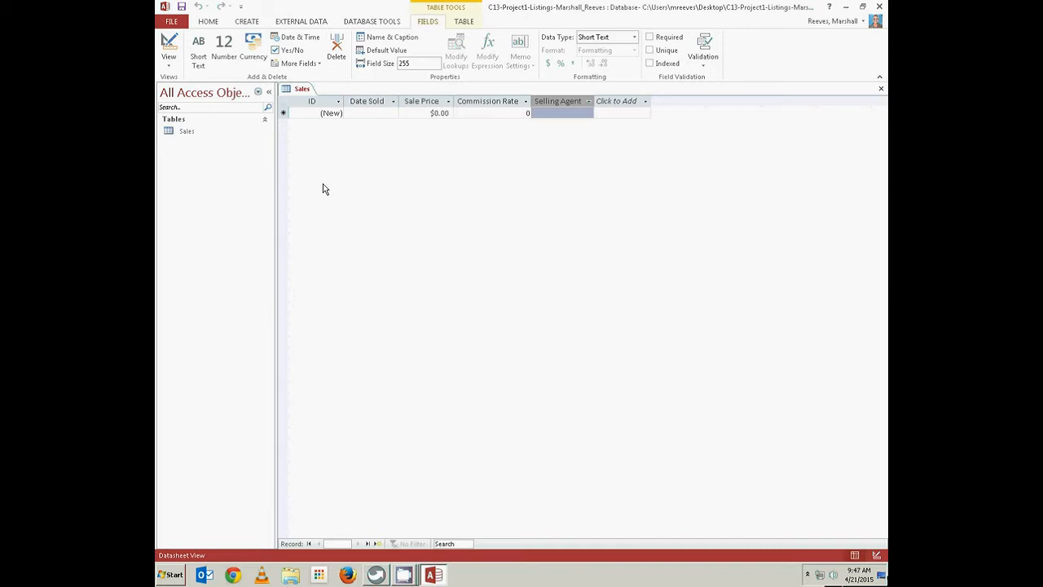
{"action": "left_click", "coordinate": [248, 22]}
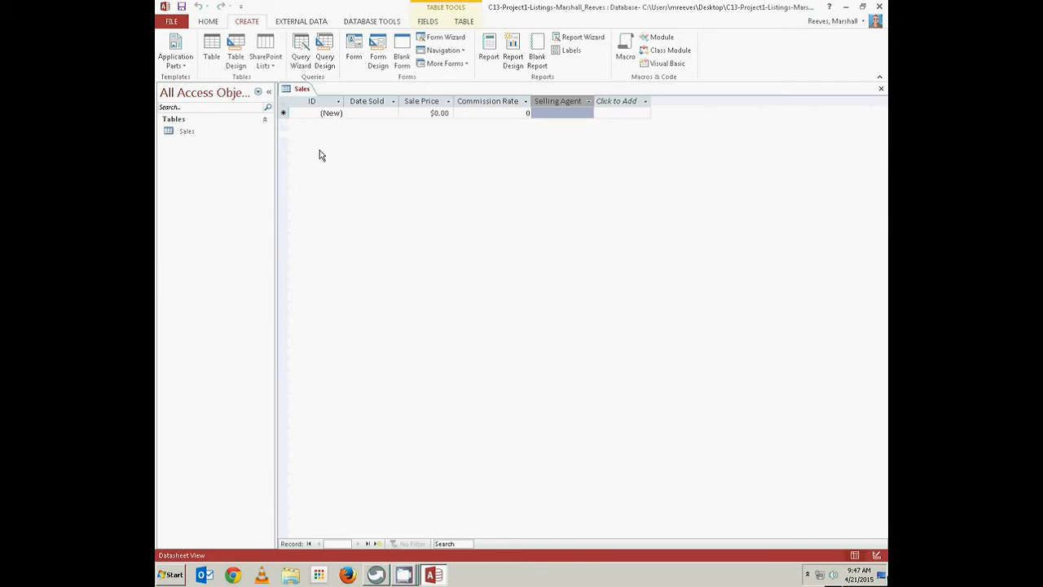
Close the Sales table and begin a new blank table in Design view
{"action": "right_click", "coordinate": [308, 93]}
{"action": "left_click", "coordinate": [330, 110]}
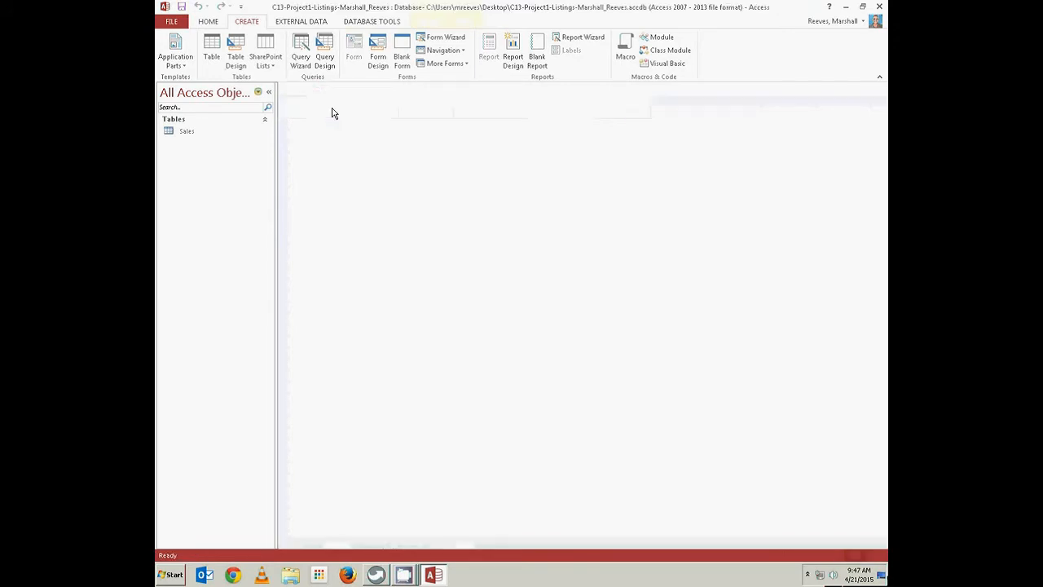
{"action": "left_click", "coordinate": [235, 51]}
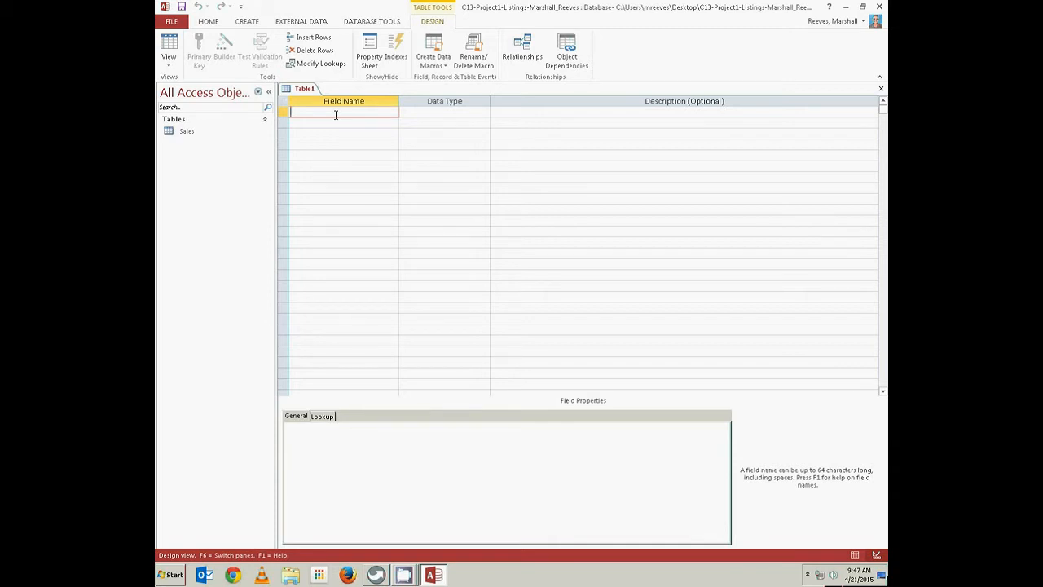
Add Short Text fields ListingID, AgentID, StreetAdd, ClientLName and ClientFName
{"action": "type", "text": "ListingID"}
{"action": "key", "text": "Tab"}
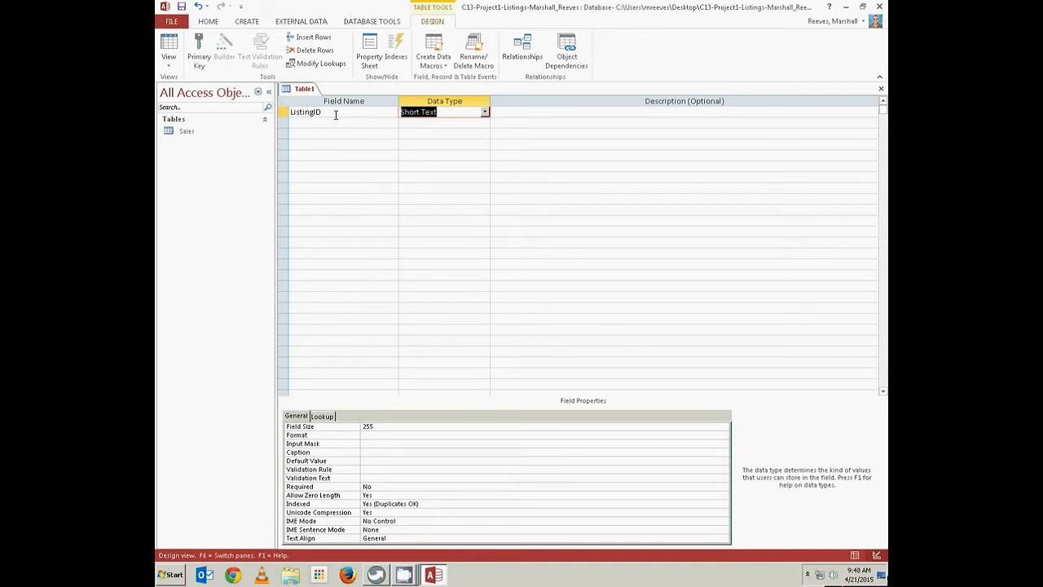
{"action": "key", "text": "Tab"}
{"action": "key", "text": "Tab"}
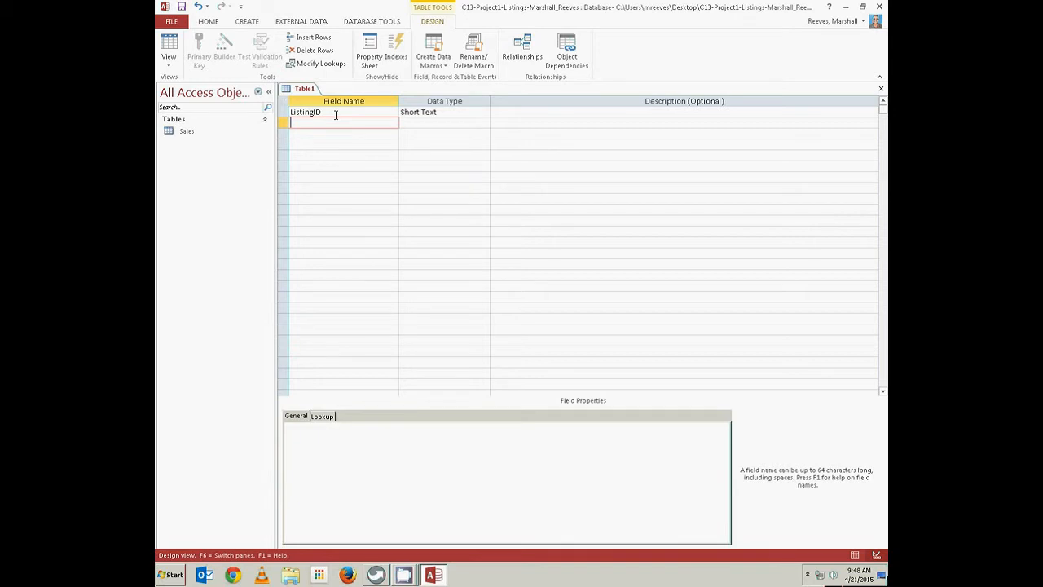
{"action": "type", "text": "AgentID"}
{"action": "key", "text": "Tab"}
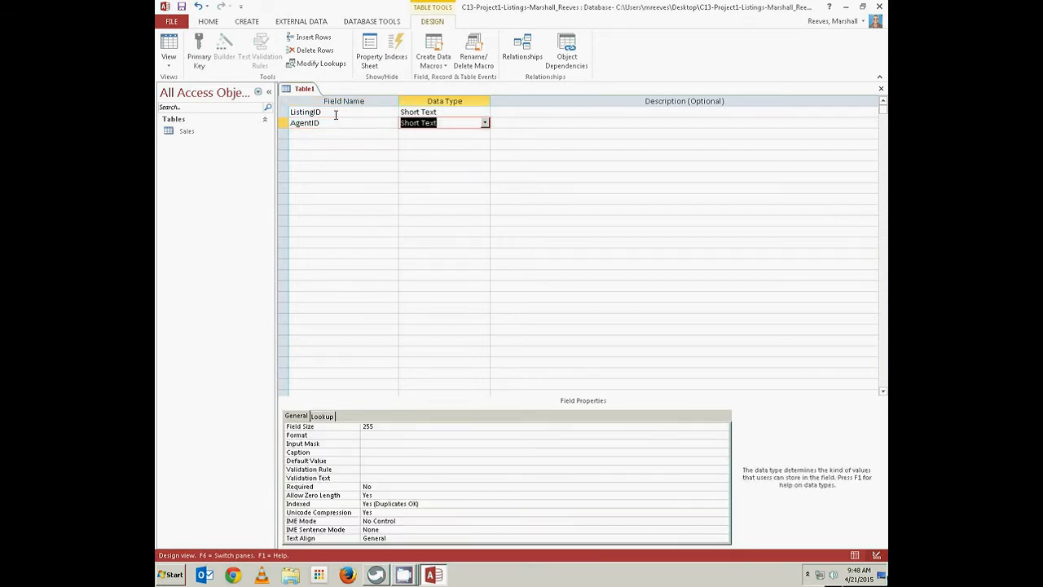
{"action": "key", "text": "Tab"}
{"action": "key", "text": "Tab"}
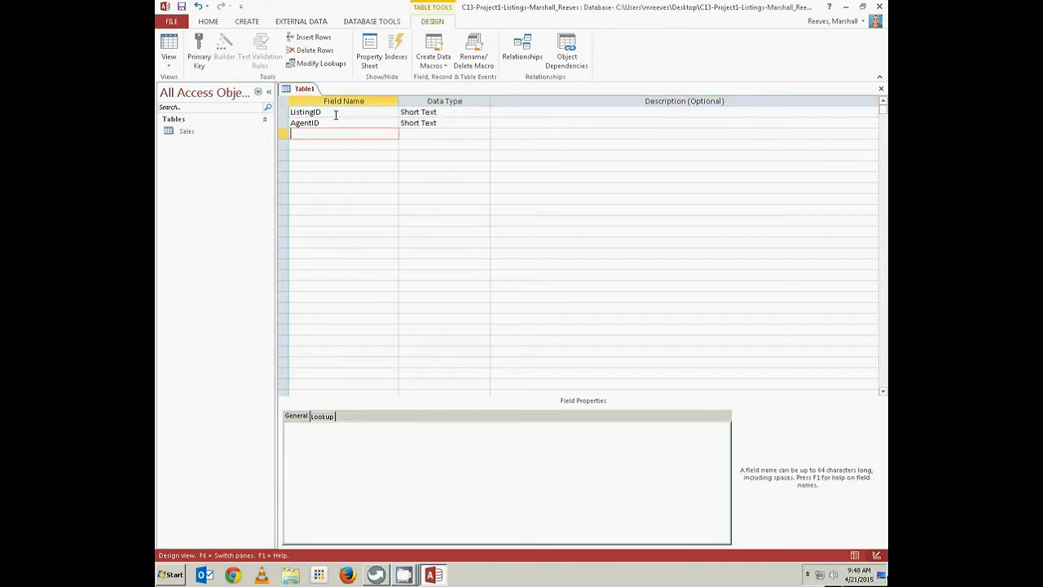
{"action": "type", "text": "StreetAdd"}
{"action": "key", "text": "Tab"}
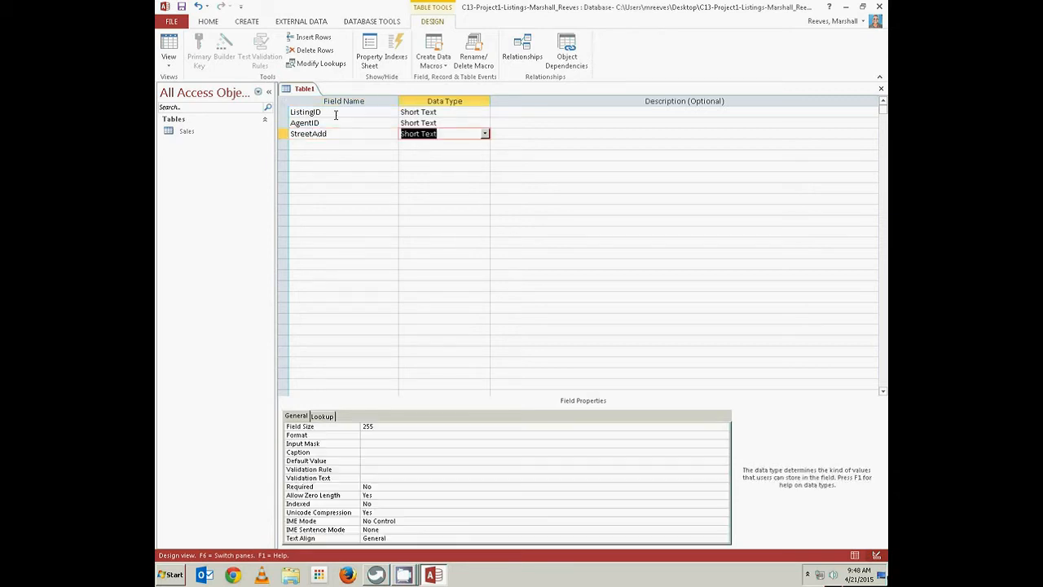
{"action": "key", "text": "Tab"}
{"action": "key", "text": "Tab"}
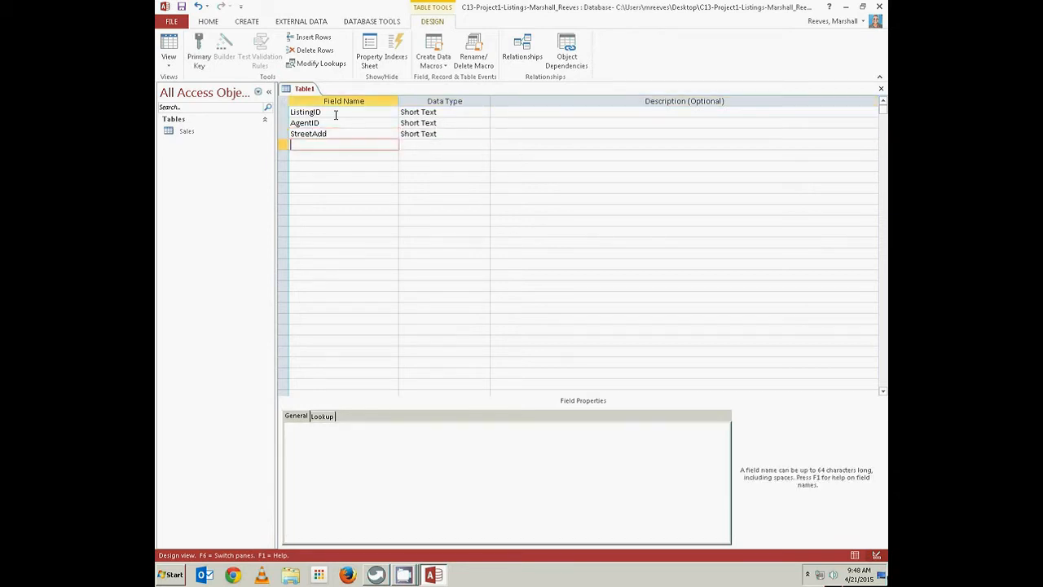
{"action": "type", "text": "ClientI"}
{"action": "type", "text": "Name"}
{"action": "key", "text": "Tab"}
{"action": "key", "text": "Tab"}
{"action": "key", "text": "Tab"}
{"action": "type", "text": "ClientFName"}
{"action": "key", "text": "Tab"}
{"action": "key", "text": "Tab"}
{"action": "key", "text": "Tab"}
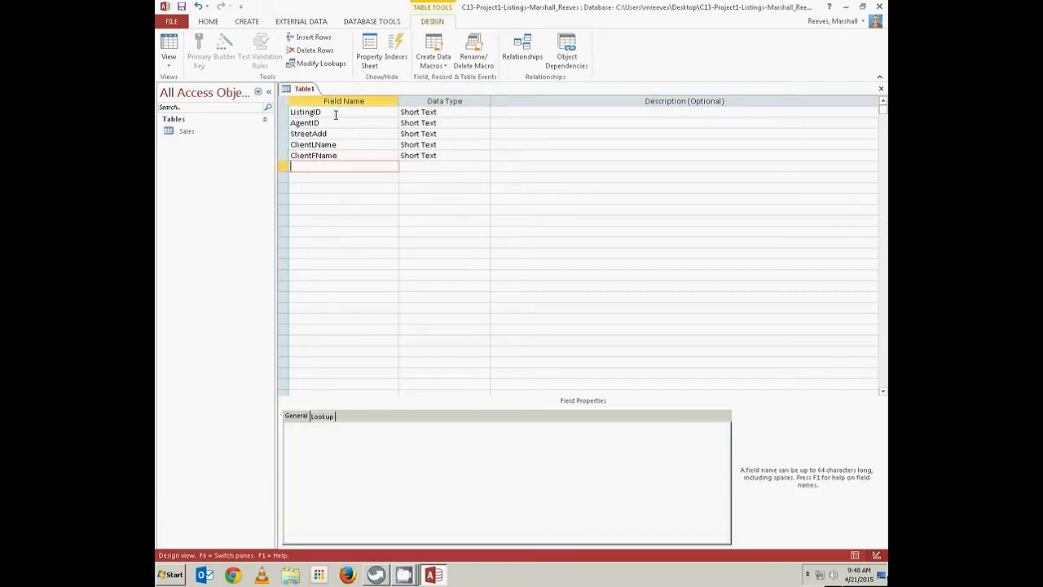
Add ListDate as Date/Time, AskPrice as Currency and HomeType as Short Text
{"action": "type", "text": "ListDate"}
{"action": "key", "text": "Tab"}
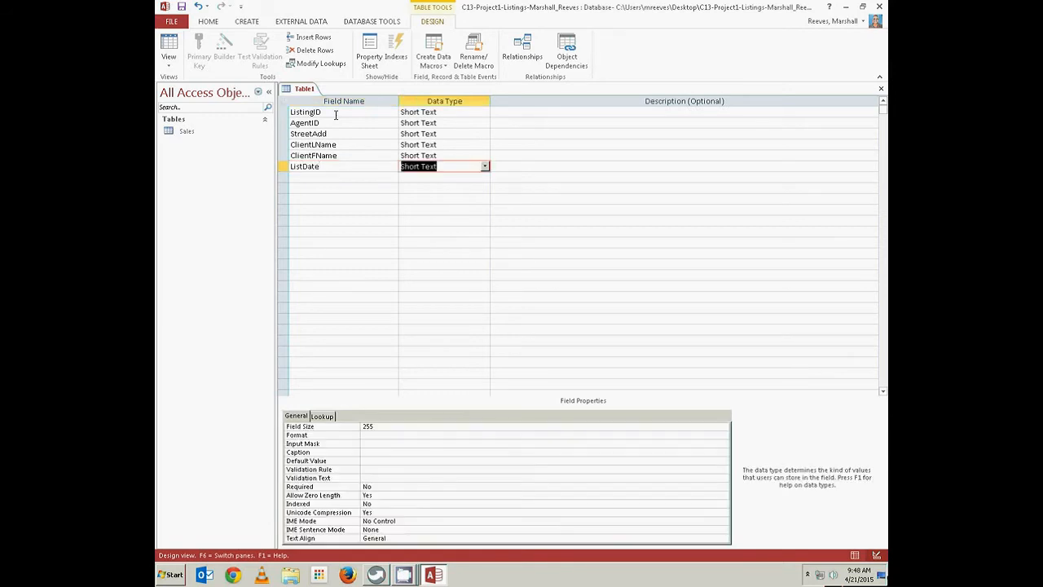
{"action": "left_click", "coordinate": [485, 168]}
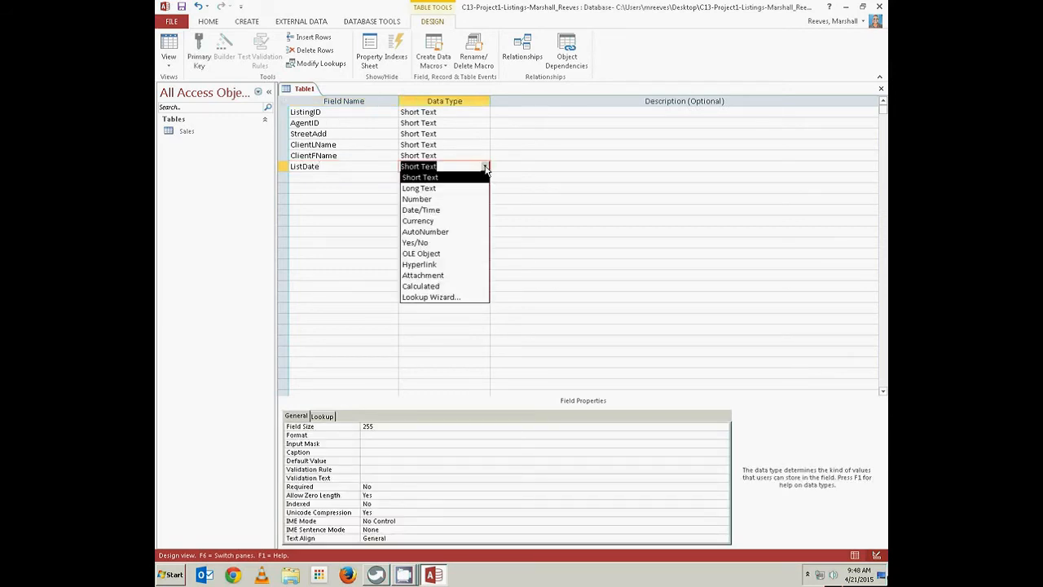
{"action": "left_click", "coordinate": [472, 210]}
{"action": "key", "text": "Tab"}
{"action": "key", "text": "Tab"}
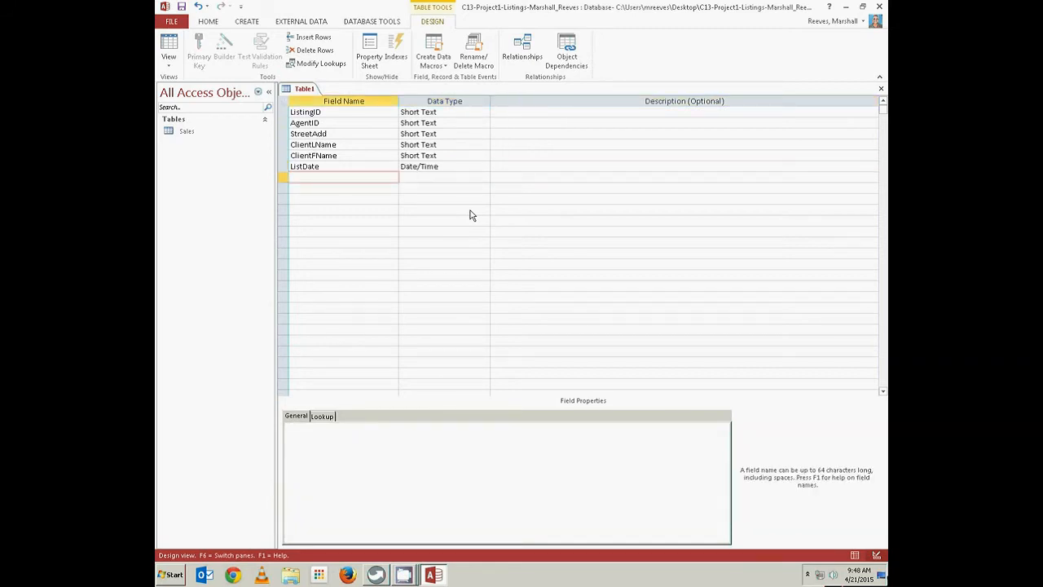
{"action": "type", "text": "AskPrice"}
{"action": "key", "text": "Tab"}
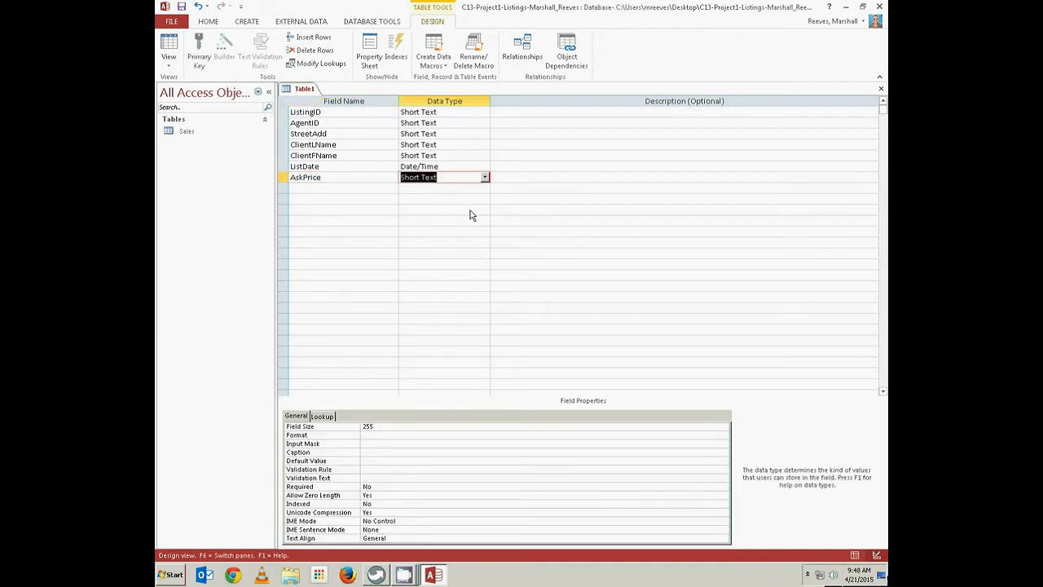
{"action": "left_click", "coordinate": [486, 177]}
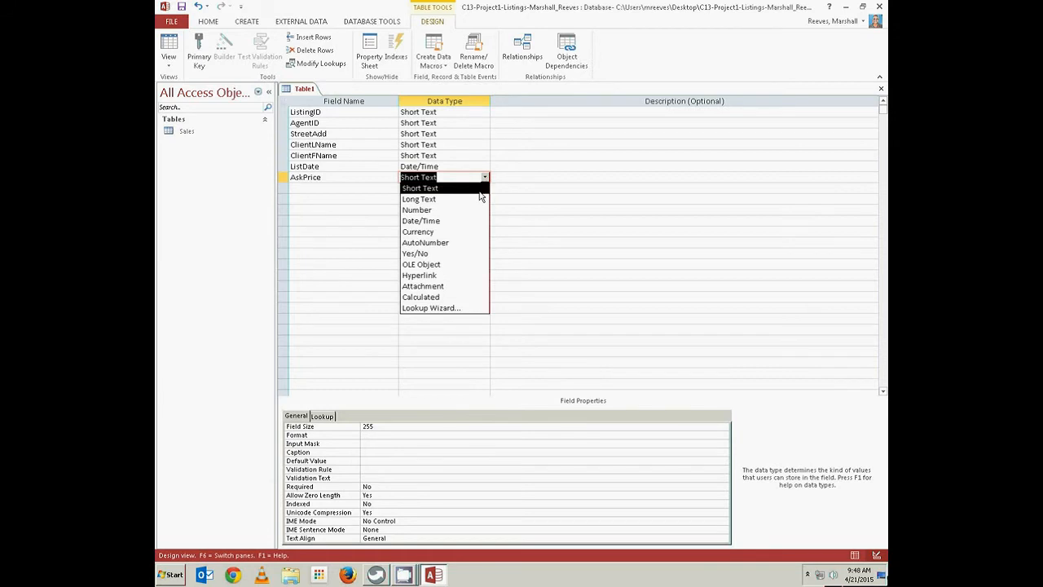
{"action": "left_click", "coordinate": [475, 233]}
{"action": "key", "text": "Tab"}
{"action": "key", "text": "Tab"}
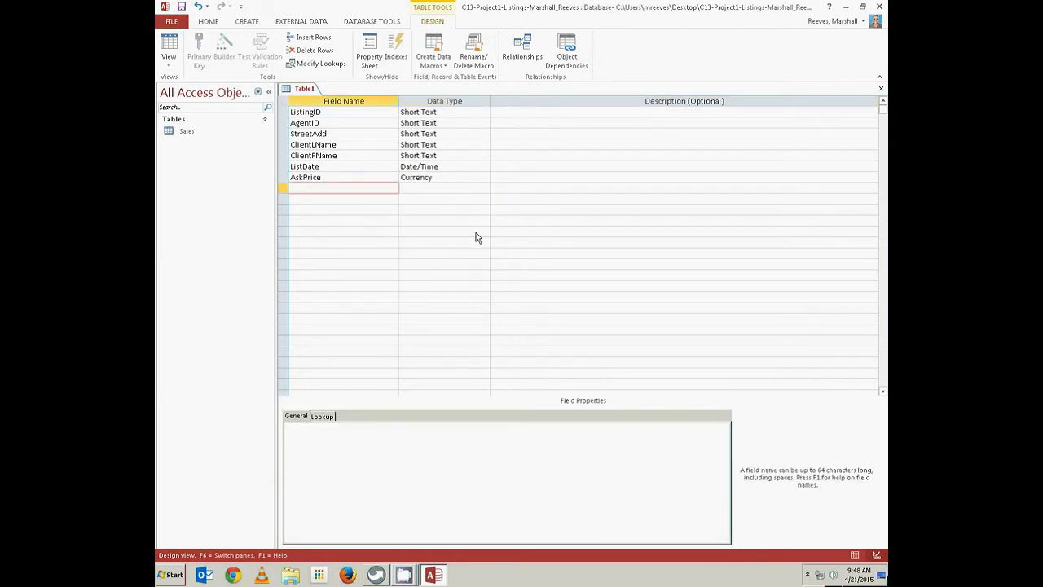
{"action": "type", "text": "HomeType"}
{"action": "key", "text": "Tab"}
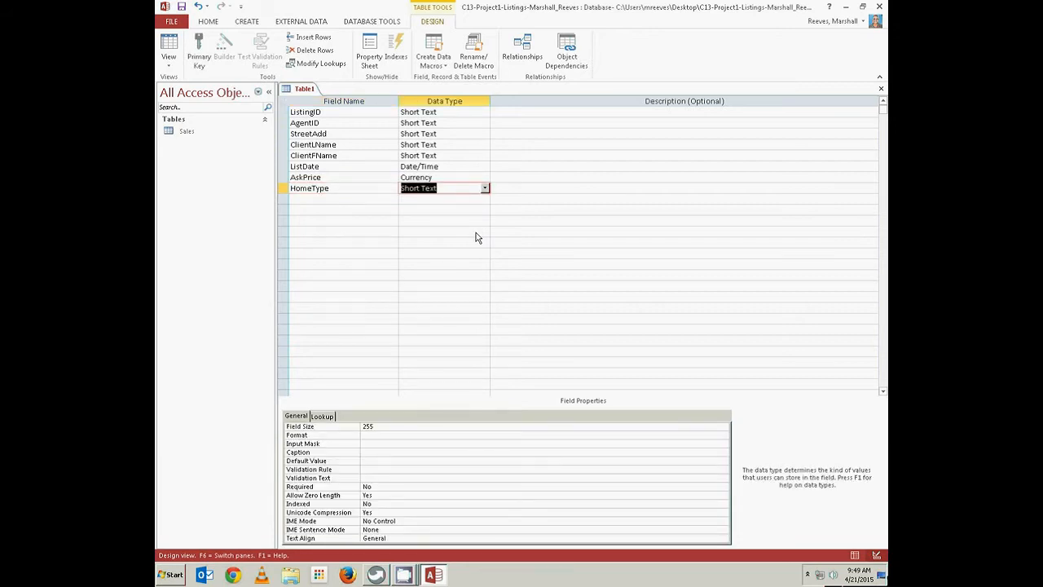
{"action": "key", "text": "Tab"}
{"action": "key", "text": "Tab"}
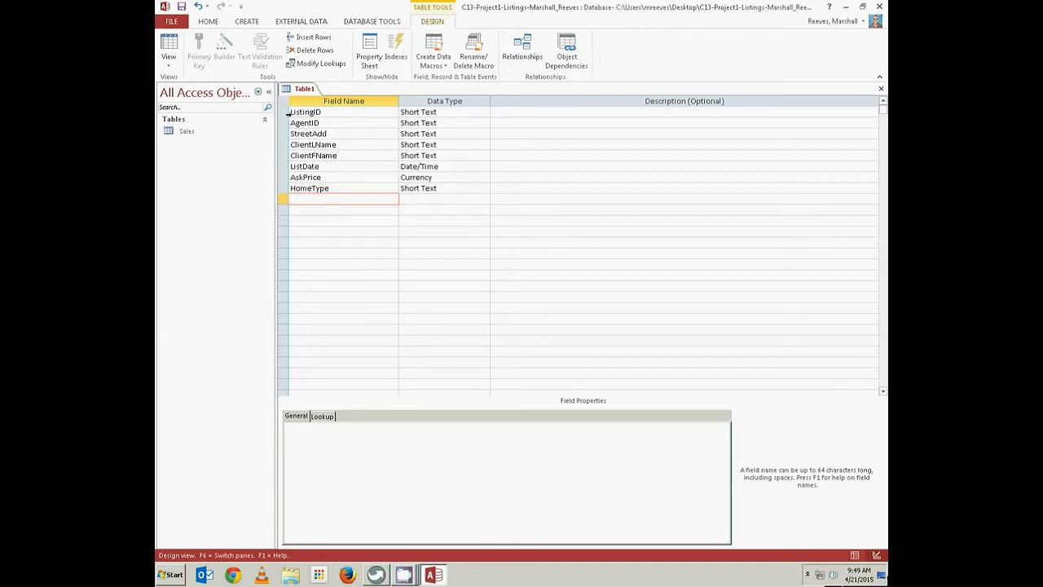
Set ListingID as primary key, save the design as Listings, and close the table
{"action": "left_click", "coordinate": [281, 111]}
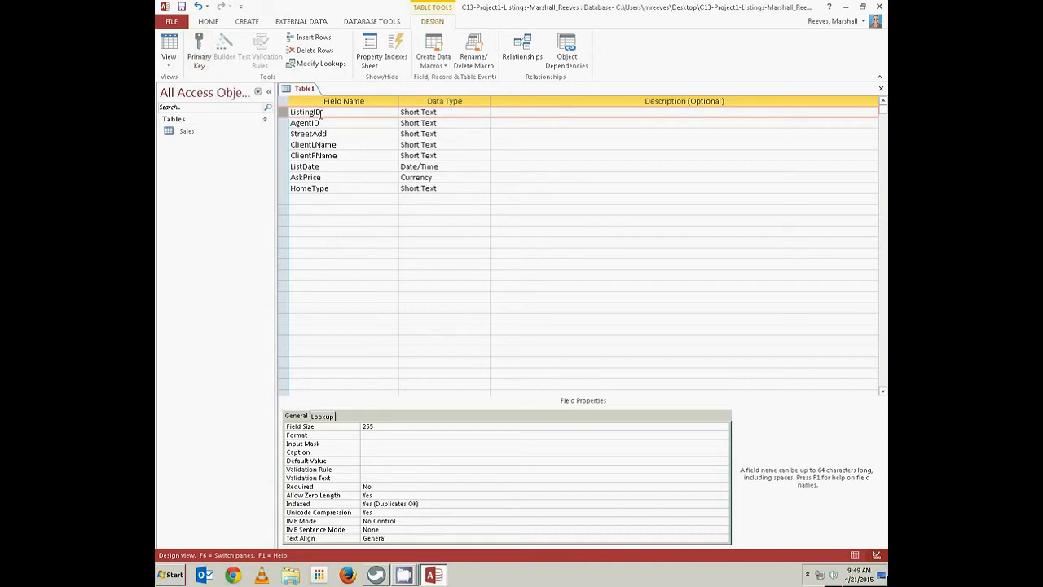
{"action": "left_click", "coordinate": [198, 49]}
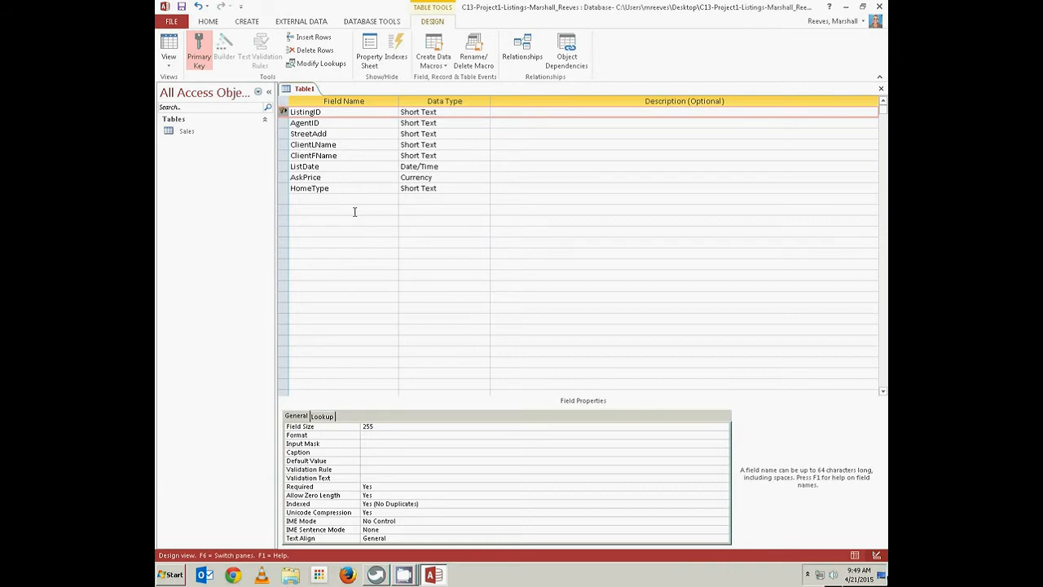
{"action": "right_click", "coordinate": [311, 91]}
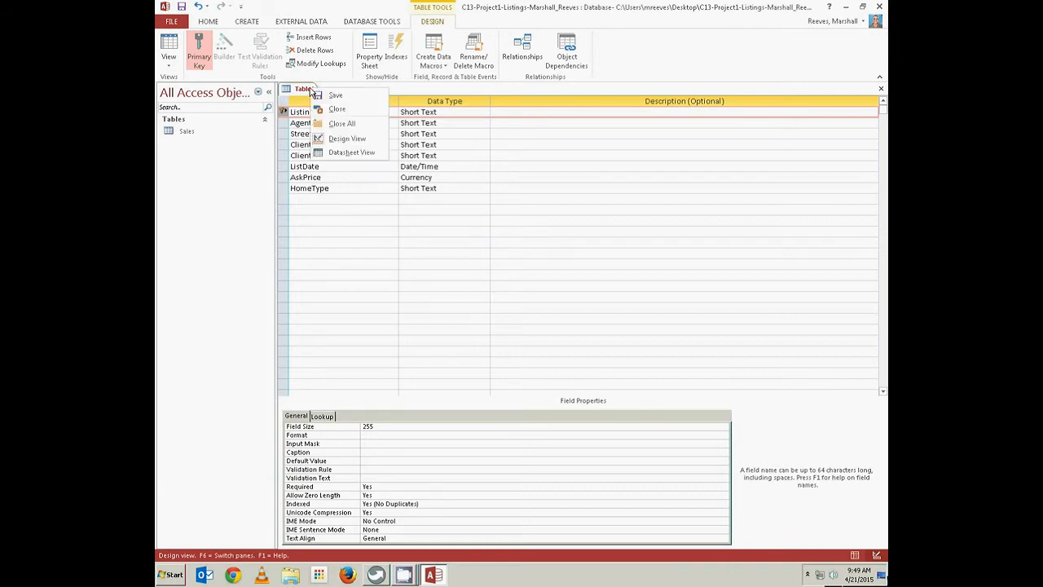
{"action": "left_click", "coordinate": [331, 96]}
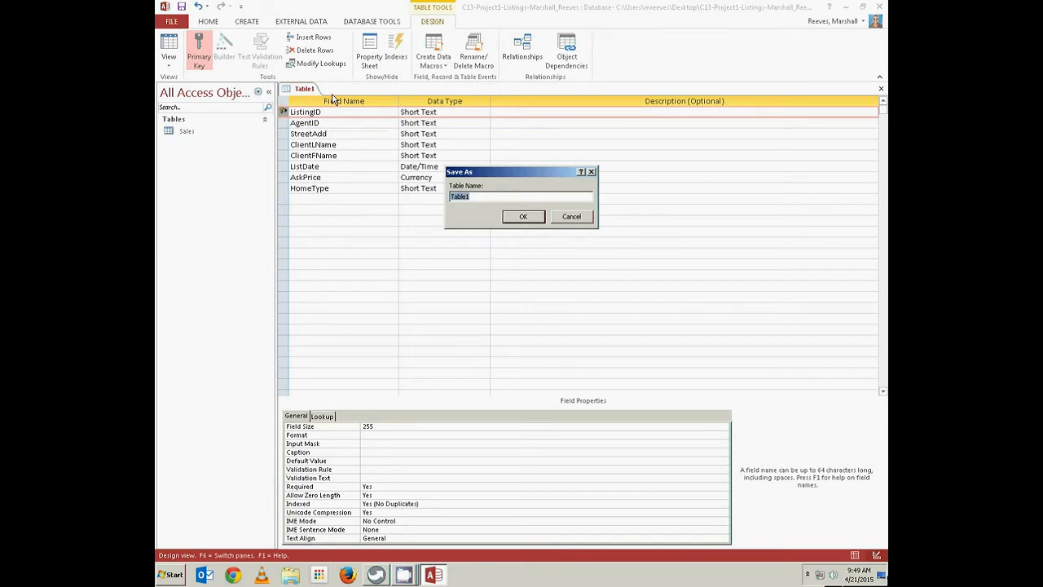
{"action": "type", "text": "Listings"}
{"action": "left_click", "coordinate": [524, 217]}
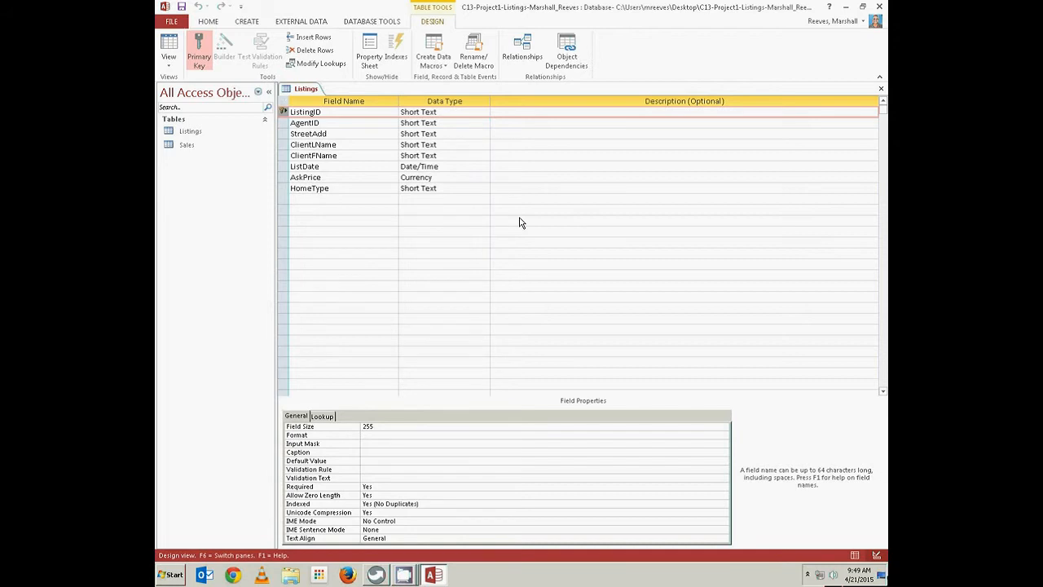
{"action": "right_click", "coordinate": [315, 90]}
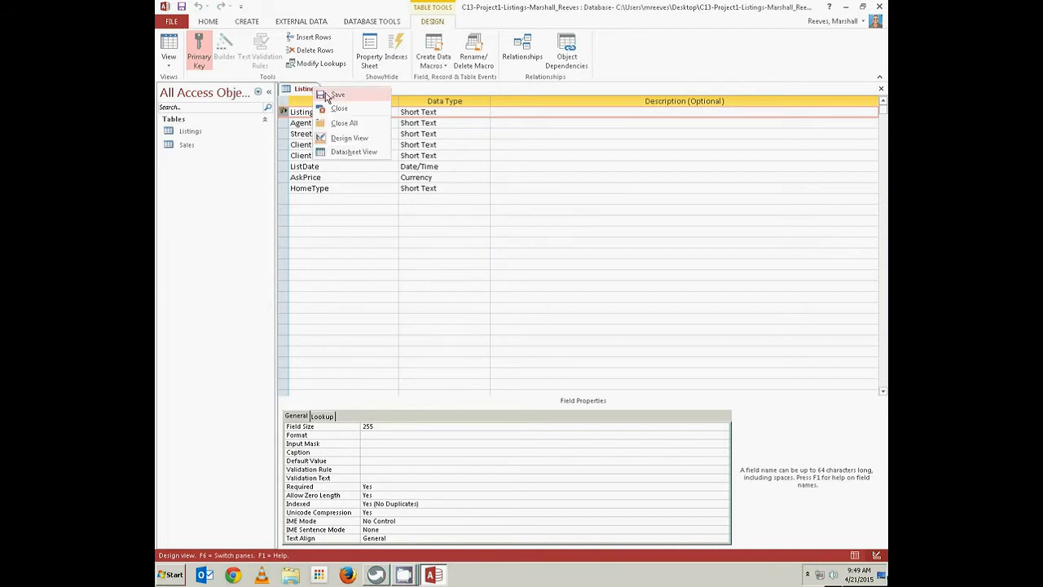
{"action": "left_click", "coordinate": [337, 108]}
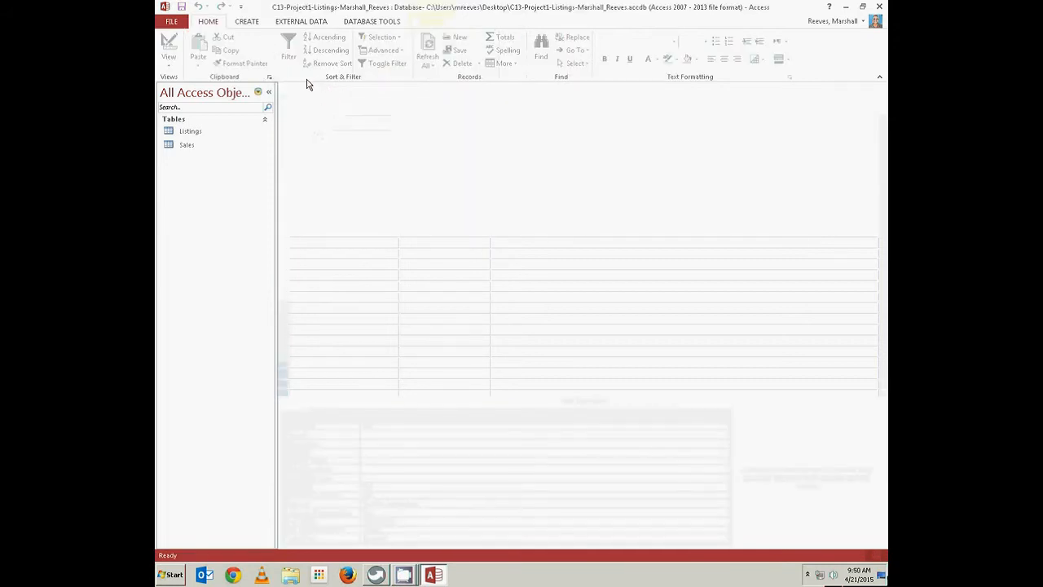
Start a new table design with Short Text fields AgentID, LName and FName
{"action": "left_click", "coordinate": [246, 22]}
{"action": "left_click", "coordinate": [235, 51]}
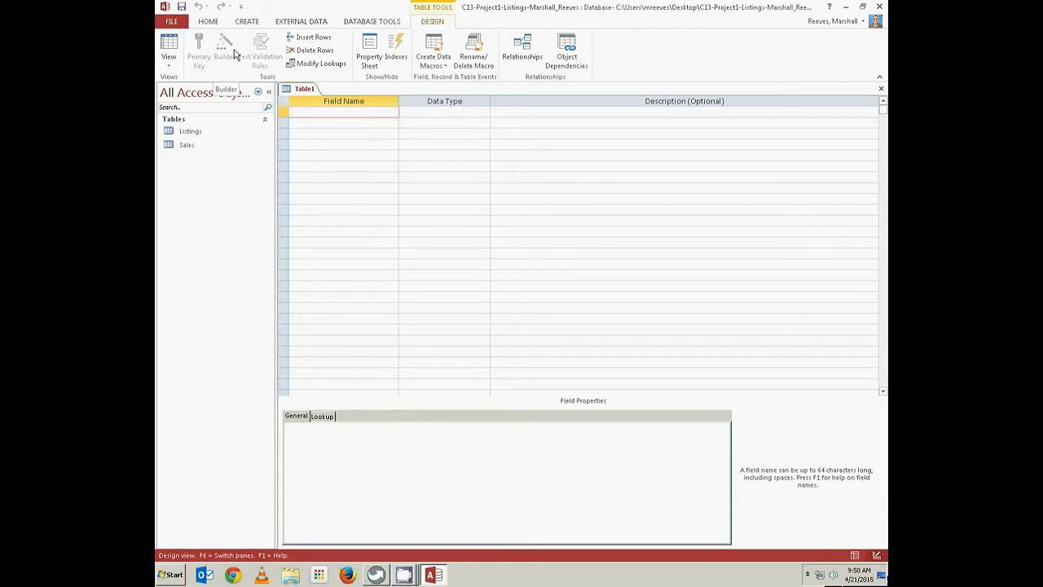
{"action": "type", "text": "AgentID"}
{"action": "key", "text": "Tab"}
{"action": "key", "text": "Tab"}
{"action": "key", "text": "Tab"}
{"action": "type", "text": "L"}
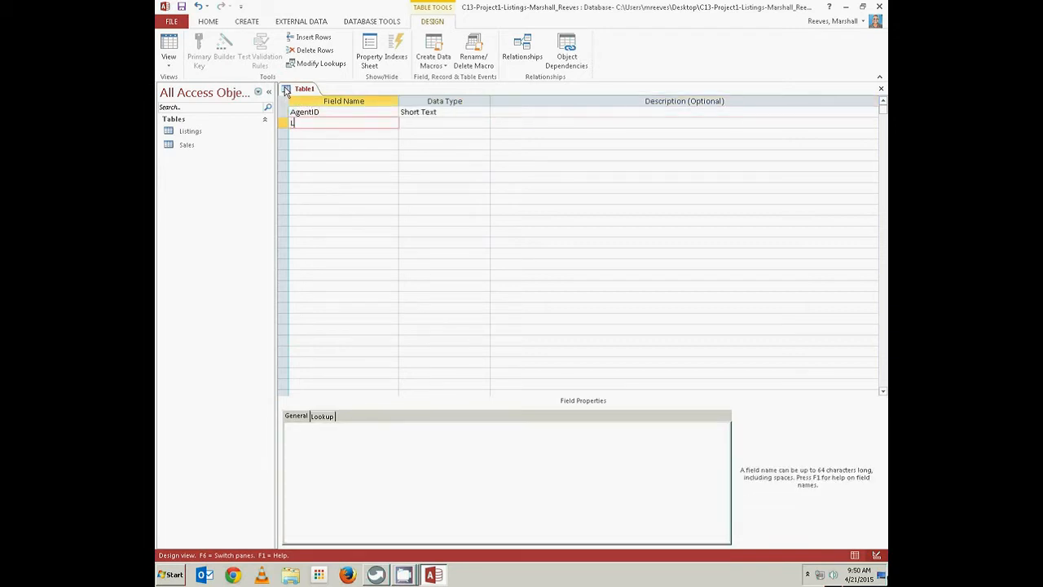
{"action": "type", "text": "Name"}
{"action": "key", "text": "Tab"}
{"action": "key", "text": "Tab"}
{"action": "key", "text": "Tab"}
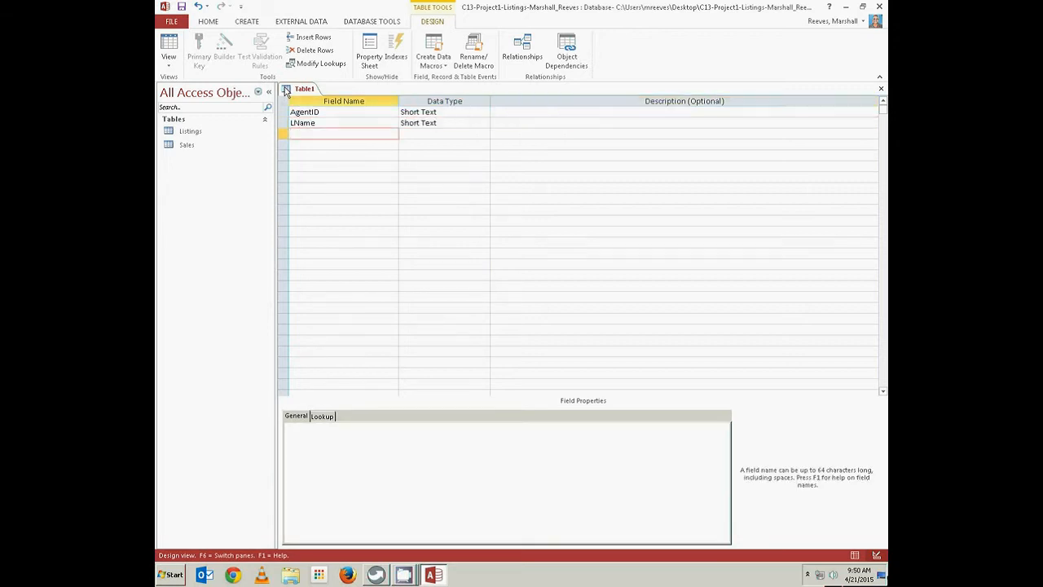
{"action": "type", "text": "FName"}
{"action": "key", "text": "Tab"}
{"action": "key", "text": "Tab"}
{"action": "key", "text": "Tab"}
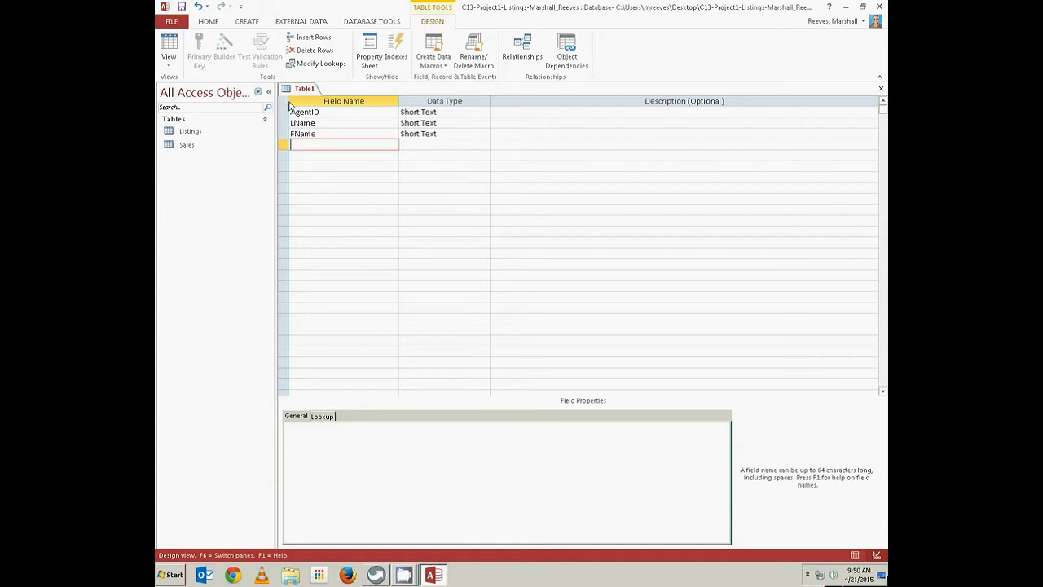
Make AgentID the primary key and save the table as Agents
{"action": "left_click", "coordinate": [283, 112]}
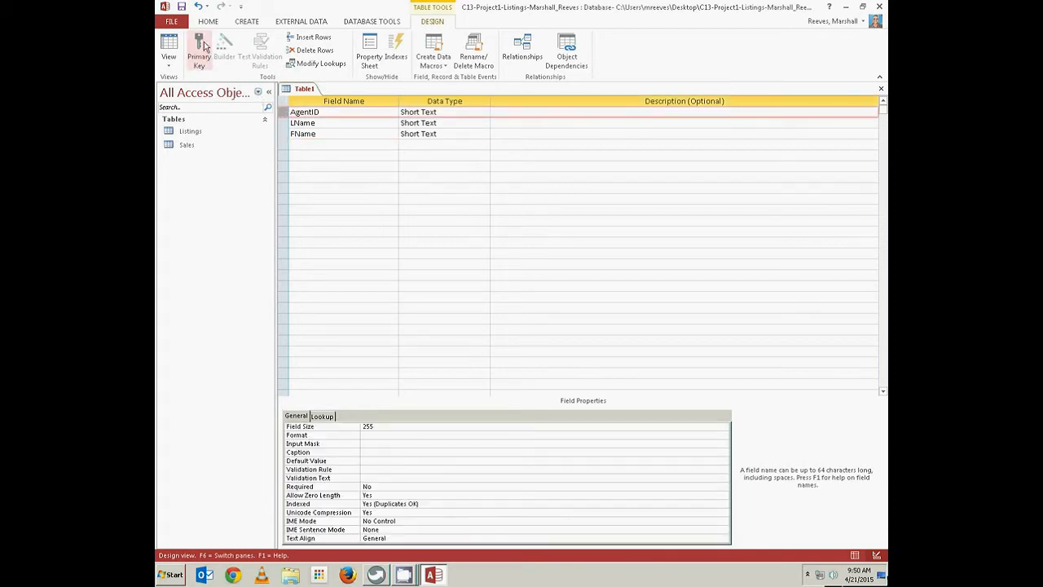
{"action": "left_click", "coordinate": [201, 45]}
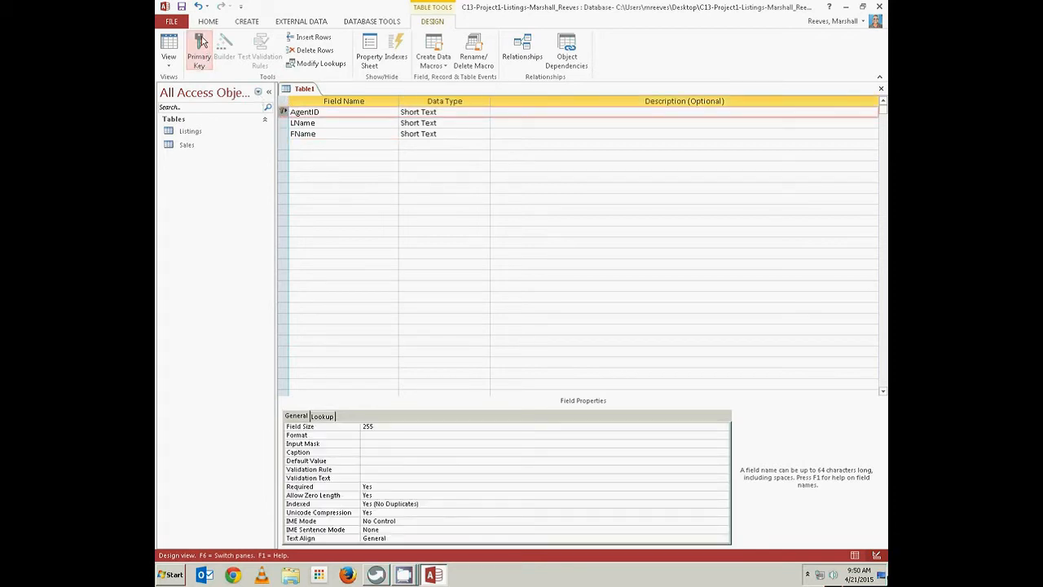
{"action": "right_click", "coordinate": [314, 90]}
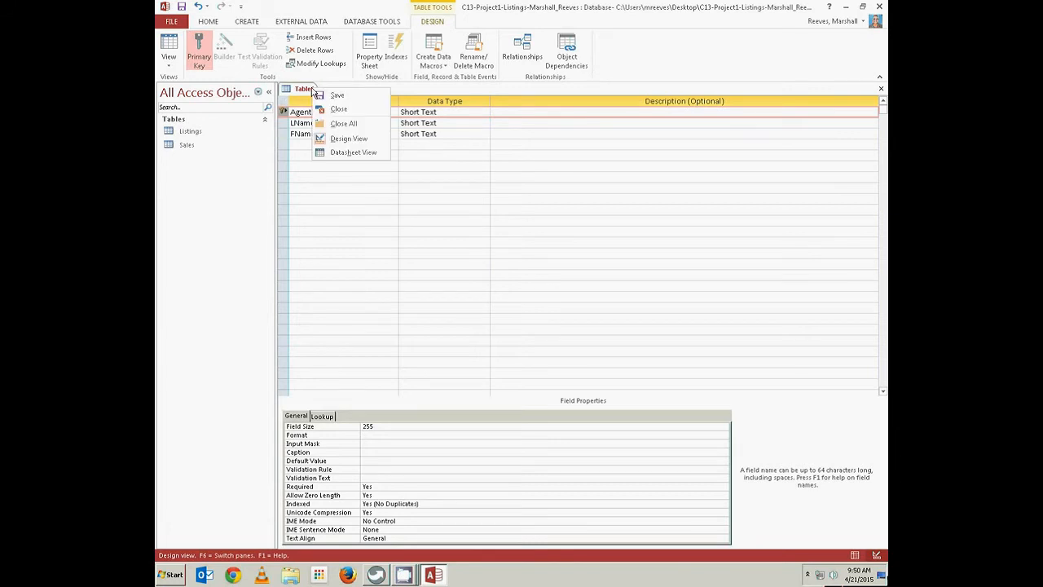
{"action": "left_click", "coordinate": [334, 95]}
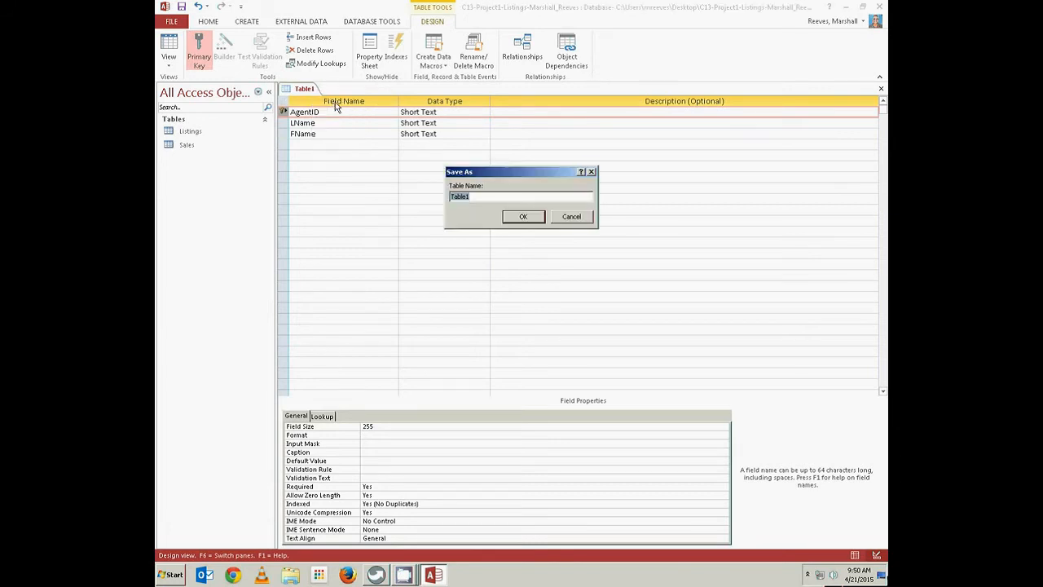
{"action": "type", "text": "Agents"}
{"action": "left_click", "coordinate": [513, 220]}
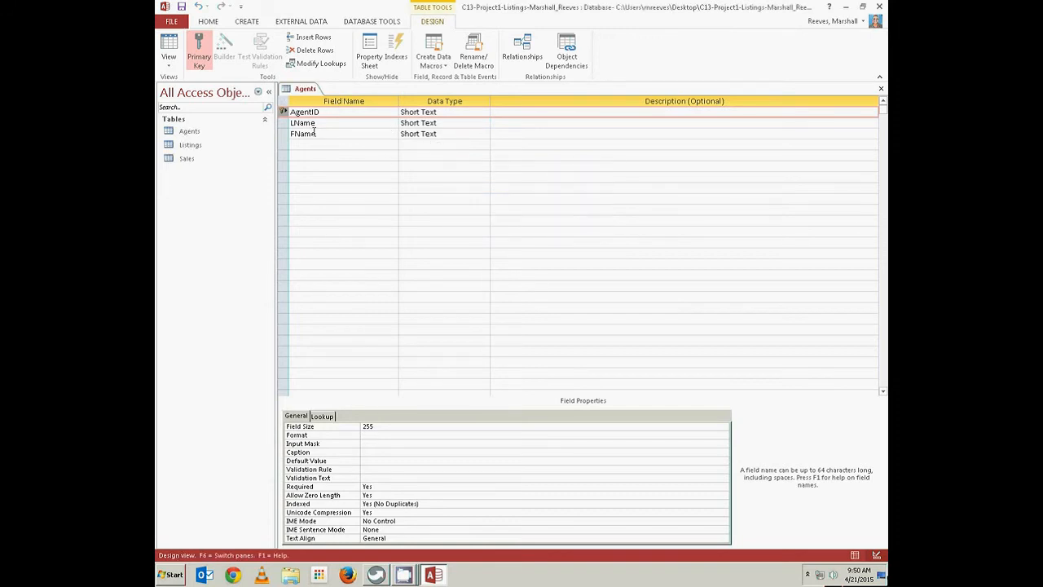
{"action": "right_click", "coordinate": [313, 90]}
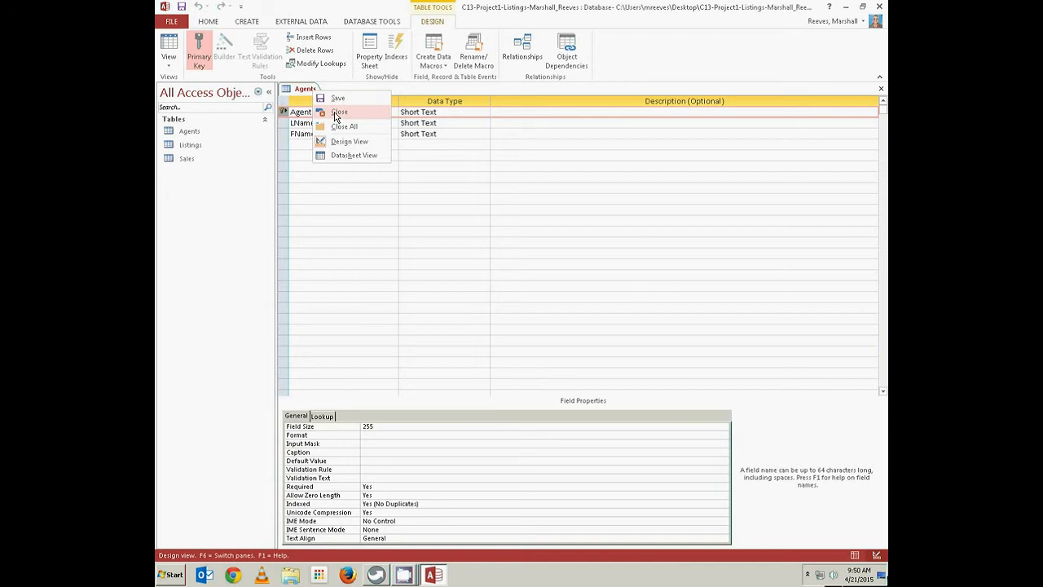
Close Agents and open the Listings datasheet, selecting its ClientFName column
{"action": "left_click", "coordinate": [334, 118]}
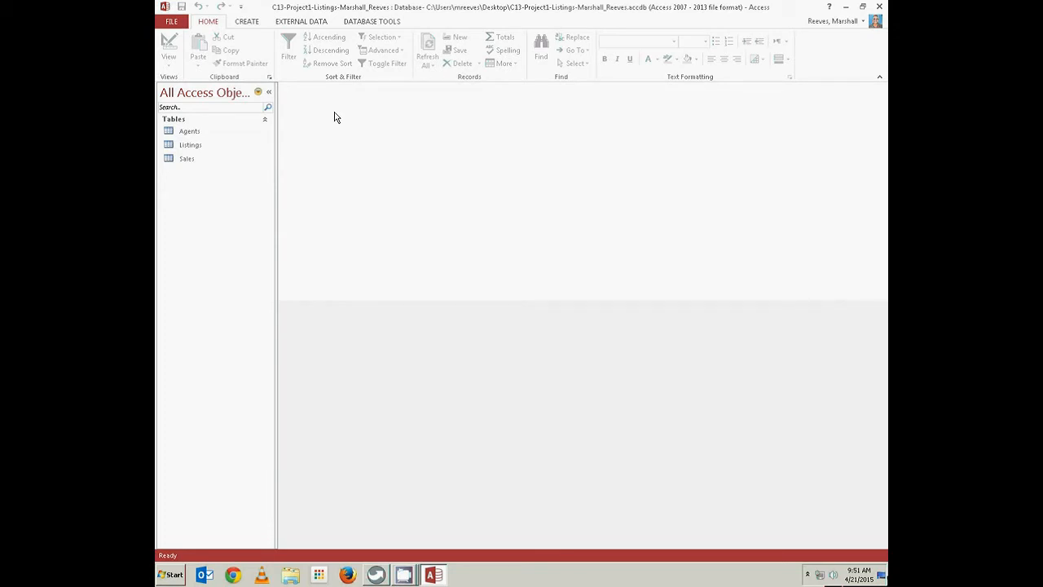
{"action": "left_click_drag", "start_coordinate": [194, 131], "coordinate": [187, 141]}
{"action": "double_click", "coordinate": [188, 146]}
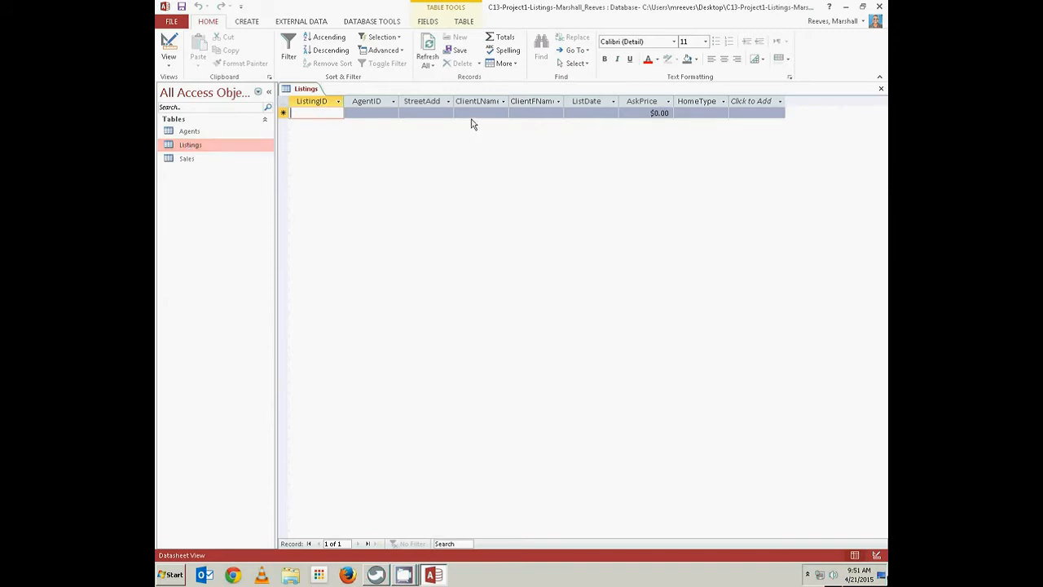
{"action": "left_click", "coordinate": [534, 101]}
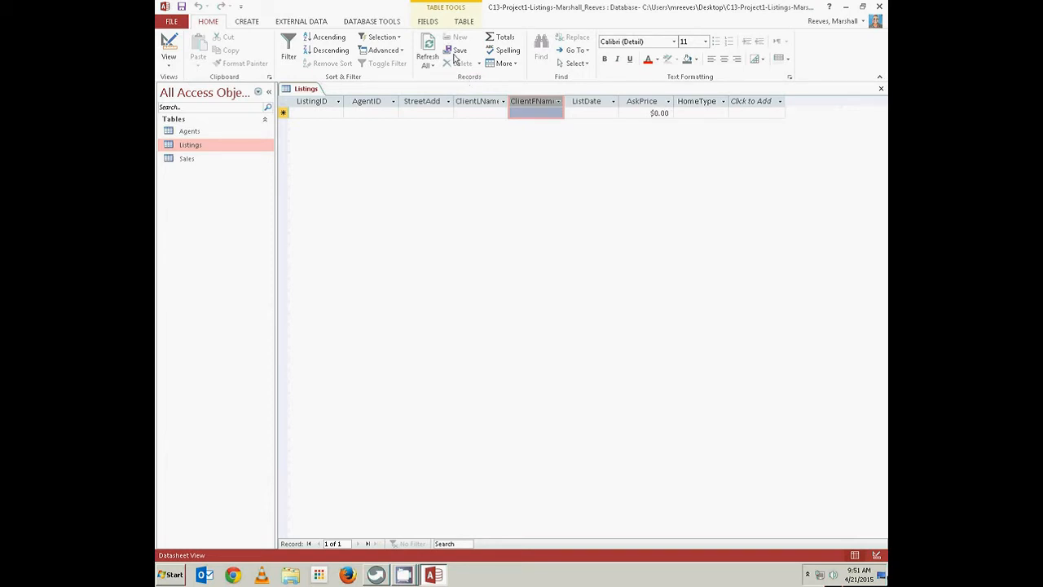
Insert a Short Text field named ContactPhone after ClientFName and save the Listings table
{"action": "left_click", "coordinate": [428, 22]}
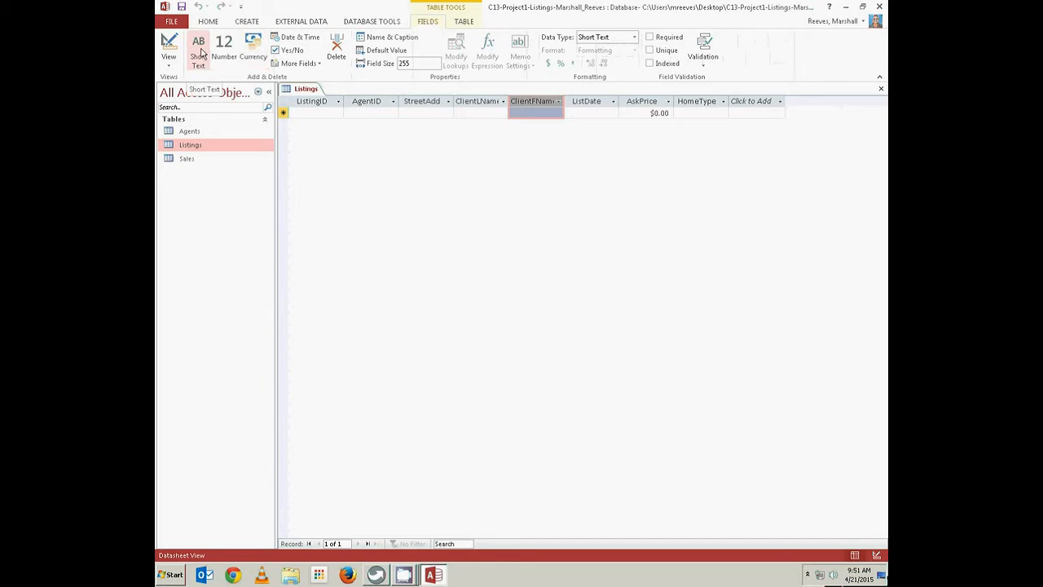
{"action": "left_click", "coordinate": [200, 50]}
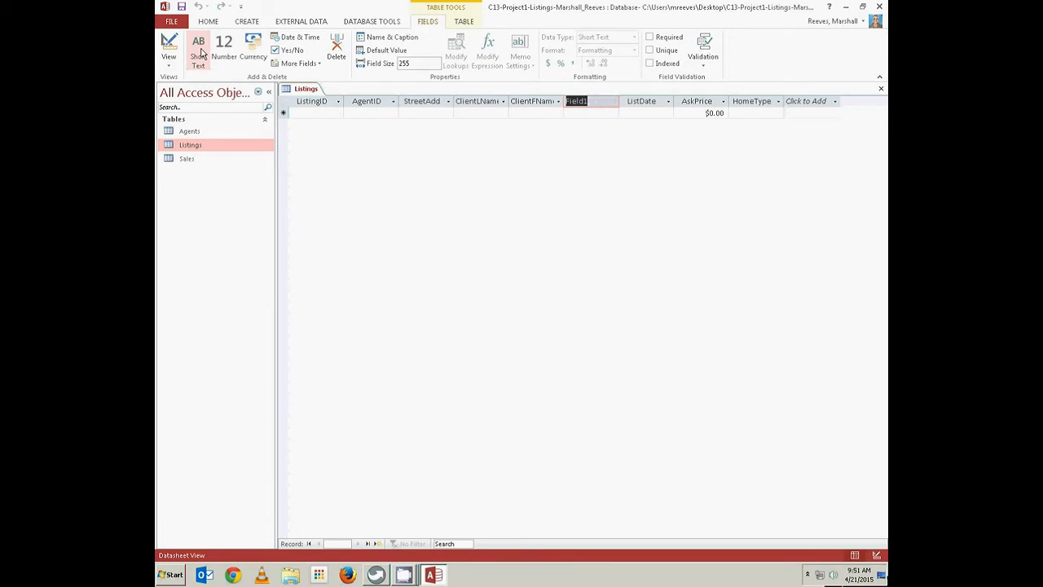
{"action": "type", "text": "Contact"}
{"action": "key", "text": "Caps_Lock"}
{"action": "key", "text": "Caps_Lock"}
{"action": "type", "text": "Phone"}
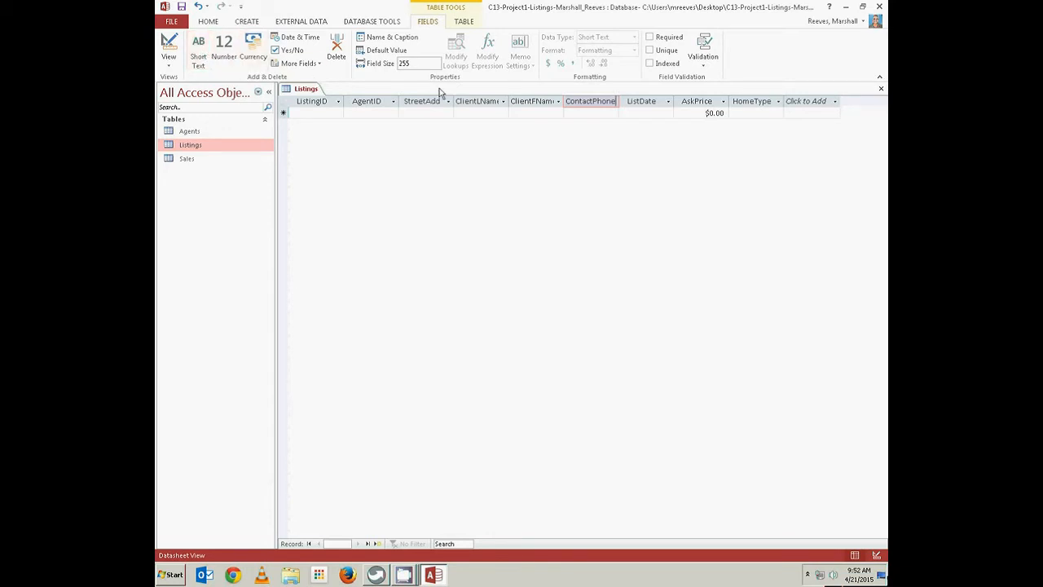
{"action": "key", "text": "Return"}
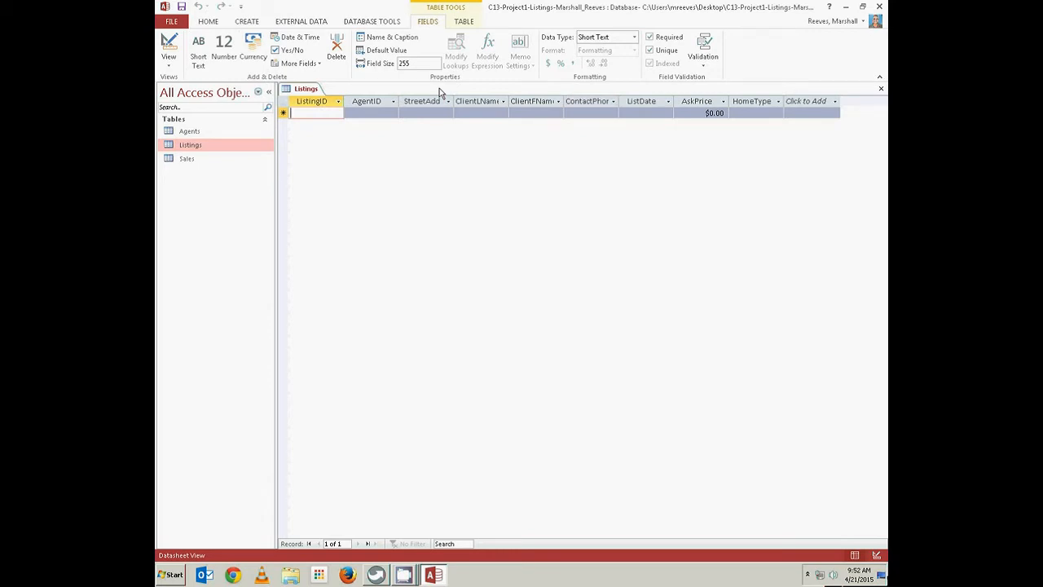
{"action": "right_click", "coordinate": [310, 90]}
{"action": "left_click", "coordinate": [328, 95]}
Switch Listings to Design view and launch the Lookup Wizard for the HomeType field
{"action": "left_click", "coordinate": [168, 47]}
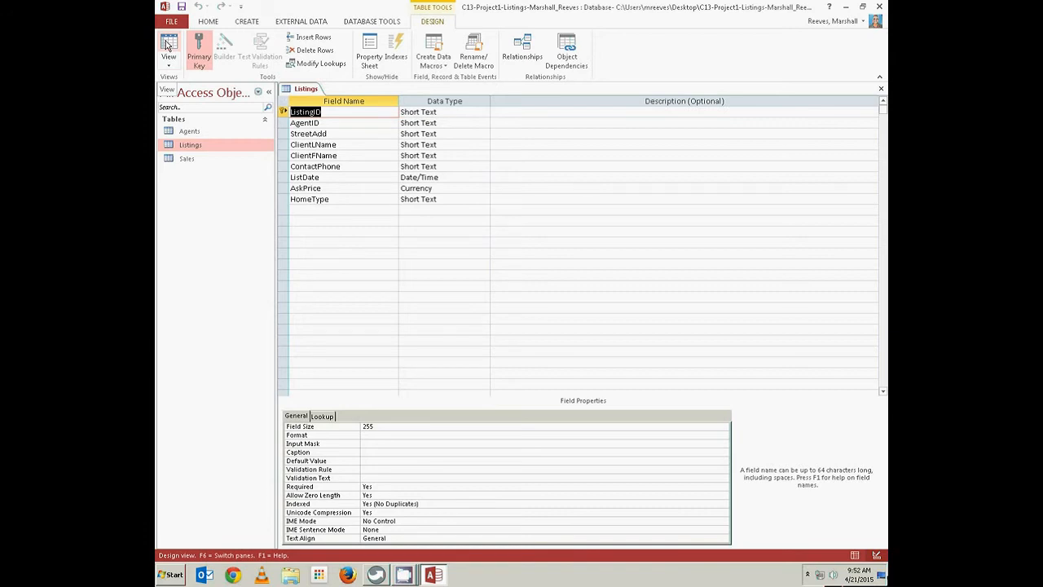
{"action": "left_click", "coordinate": [418, 199]}
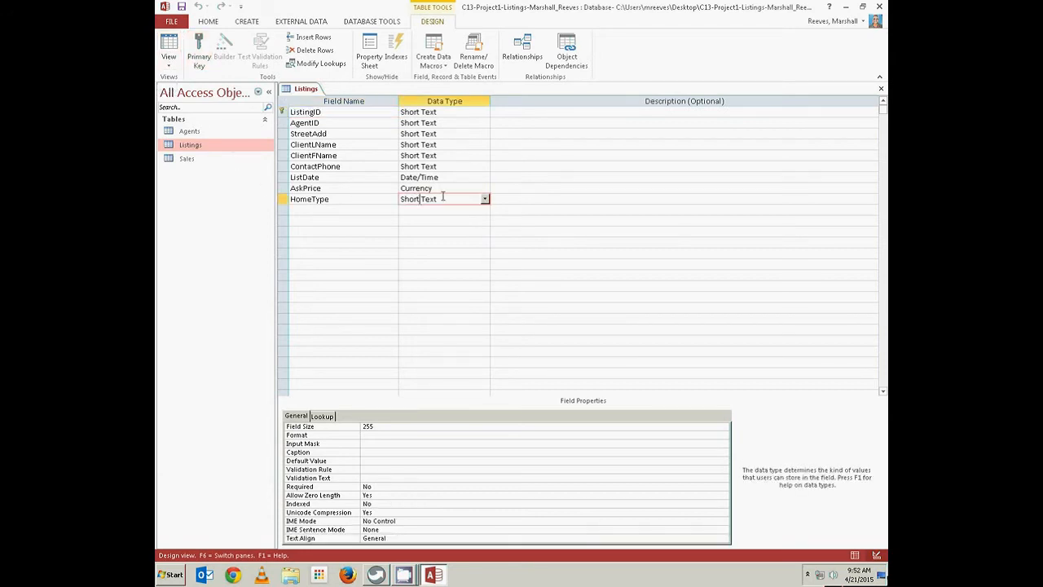
{"action": "left_click", "coordinate": [485, 200]}
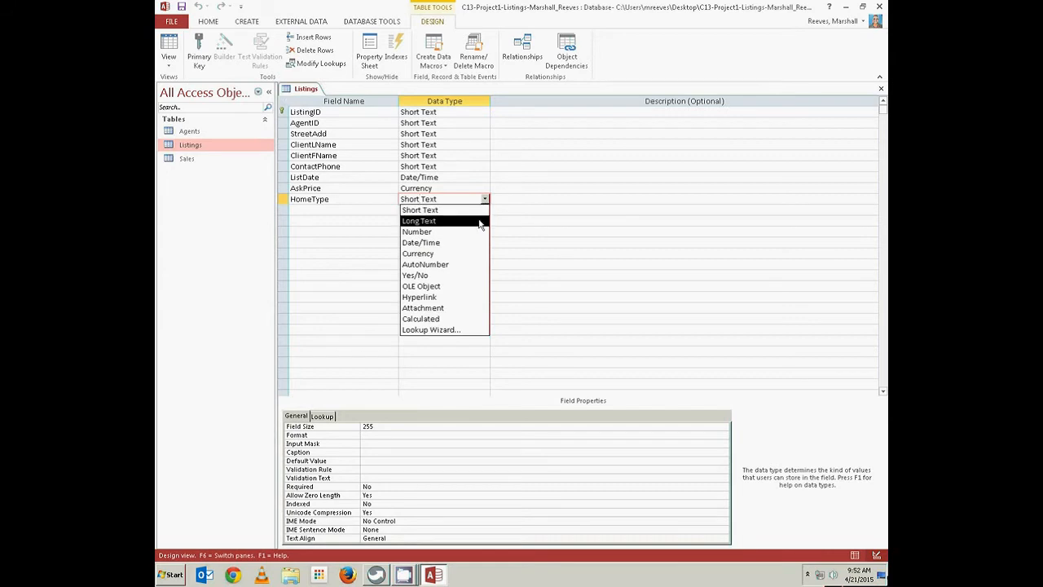
{"action": "left_click", "coordinate": [432, 330]}
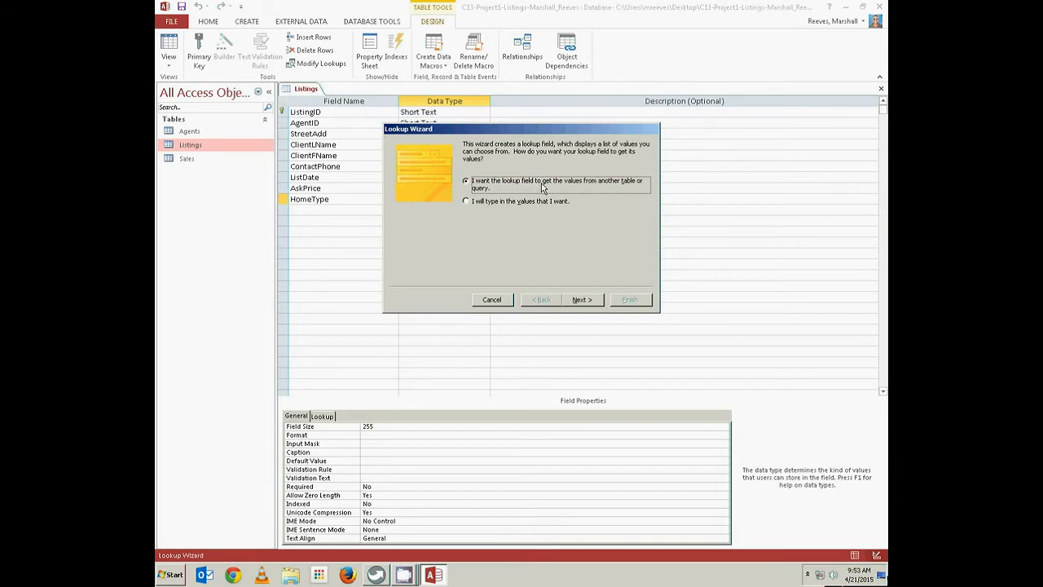
Choose to type the lookup values yourself and enter 'Single Family home' as the first value
{"action": "left_click", "coordinate": [466, 202]}
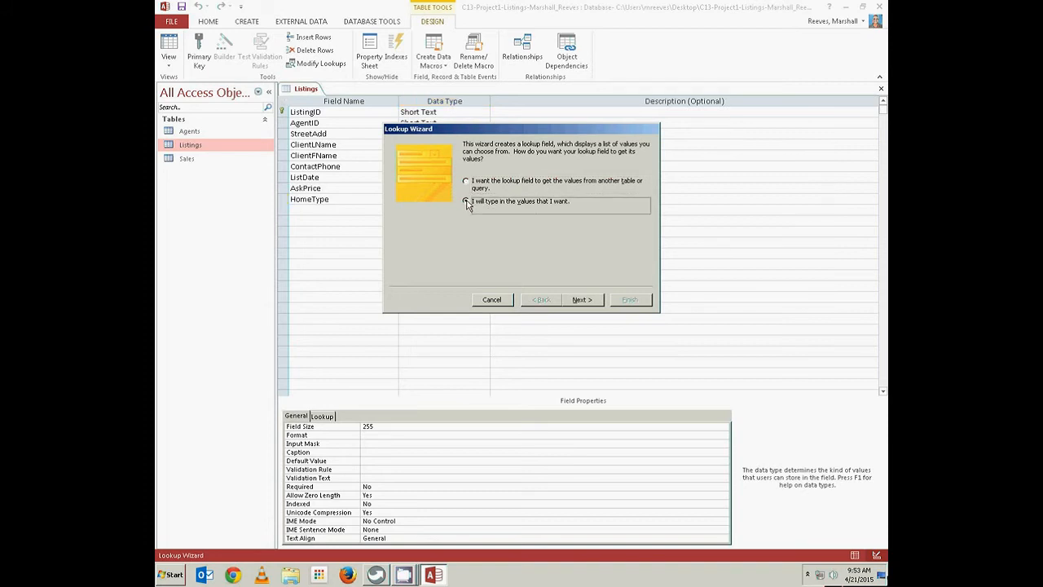
{"action": "left_click", "coordinate": [584, 301]}
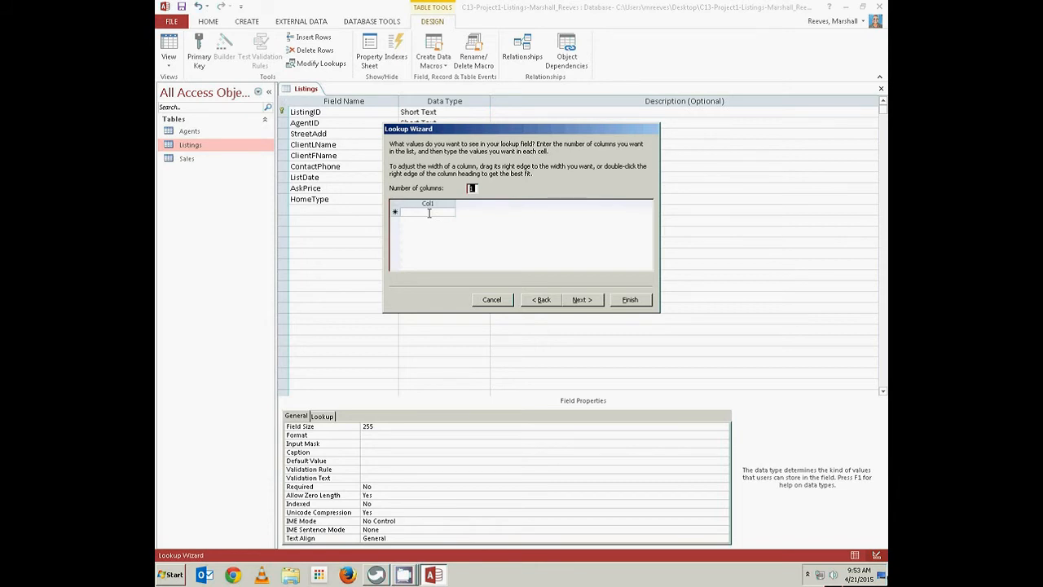
{"action": "left_click", "coordinate": [428, 212]}
{"action": "type", "text": "Somg"}
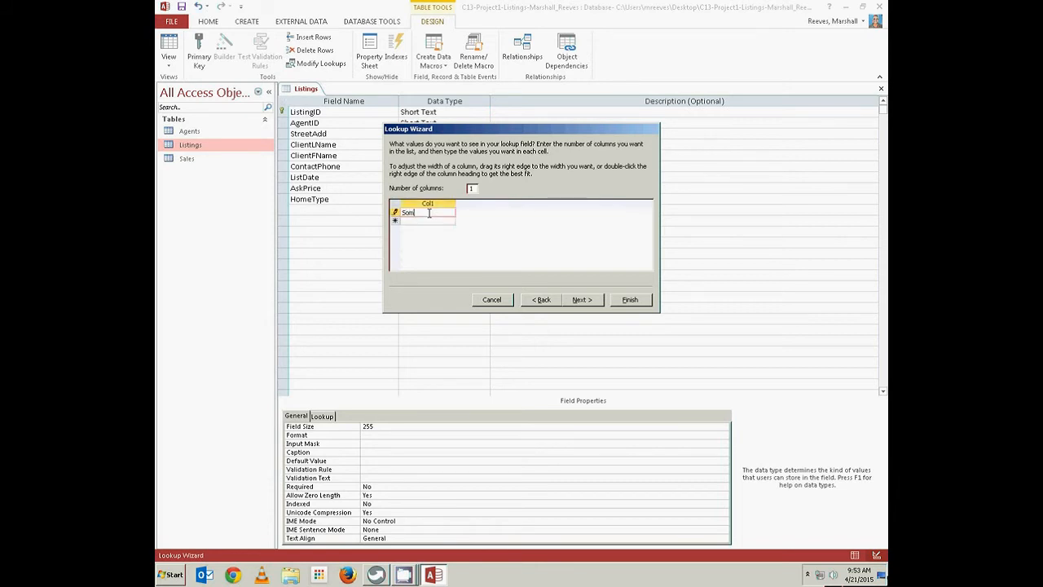
{"action": "key", "text": "BackSpace"}
{"action": "key", "text": "BackSpace"}
{"action": "key", "text": "BackSpace"}
{"action": "type", "text": "ingleF"}
{"action": "key", "text": "BackSpace"}
{"action": "type", "text": "Family home"}
Add Condominium, Townhouse, Duplex, Triplex, Fourplex and Other to the list and finish the wizard
{"action": "left_click", "coordinate": [433, 221]}
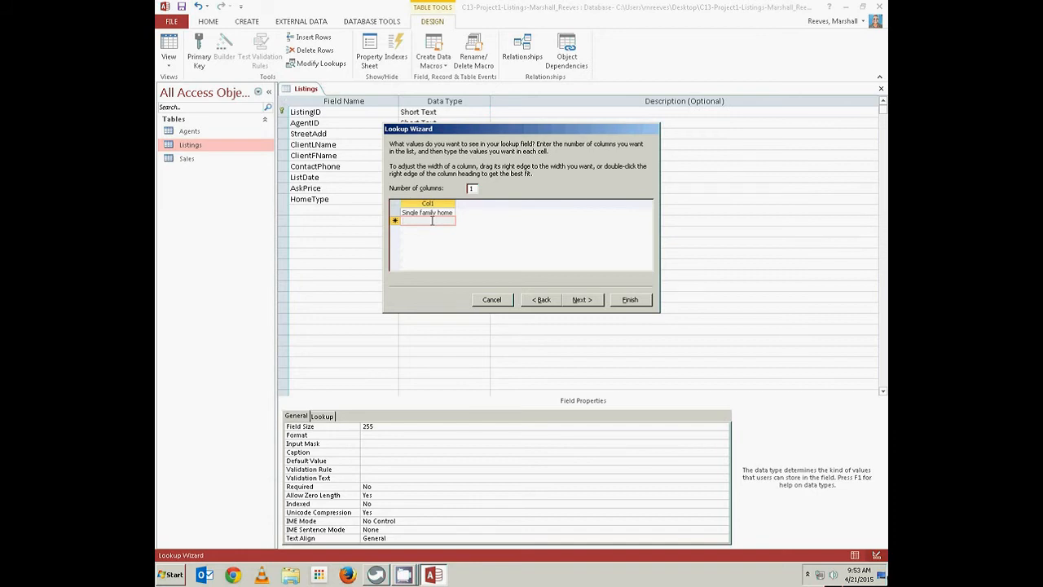
{"action": "type", "text": "Condominium"}
{"action": "key", "text": "Return"}
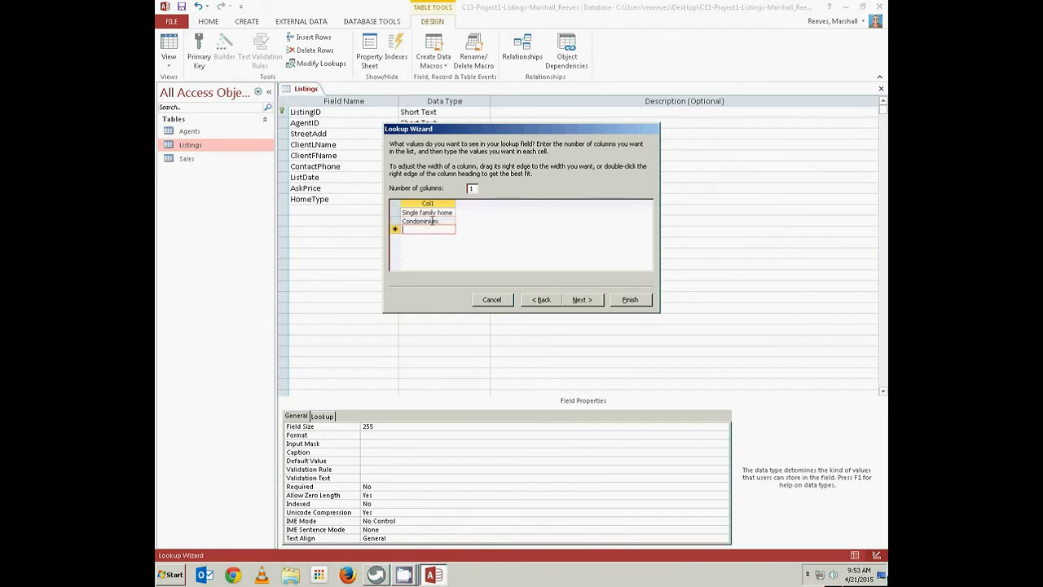
{"action": "type", "text": "Townhouse"}
{"action": "key", "text": "Return"}
{"action": "type", "text": "Duplex"}
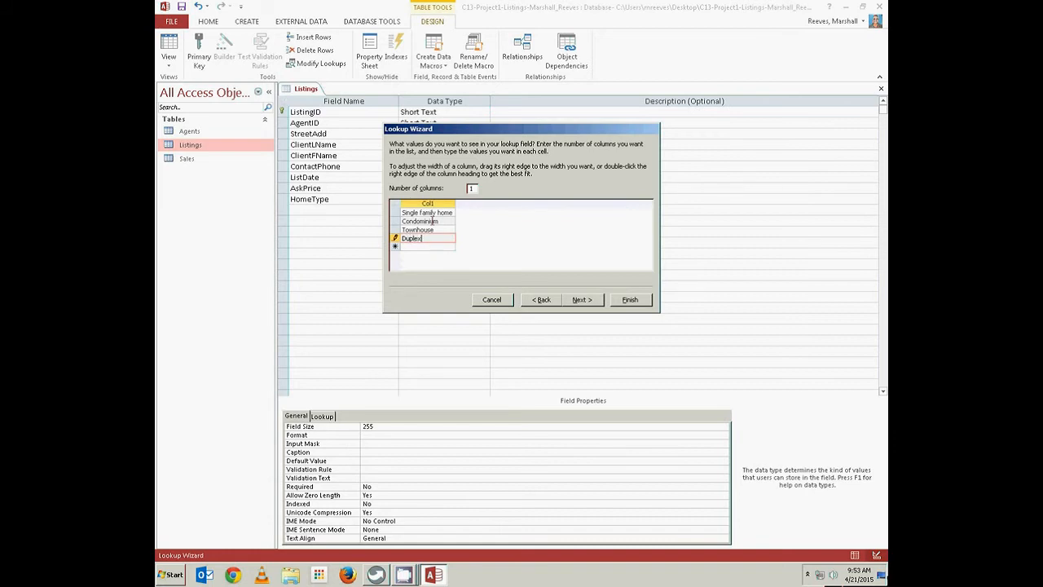
{"action": "key", "text": "Return"}
{"action": "type", "text": "T"}
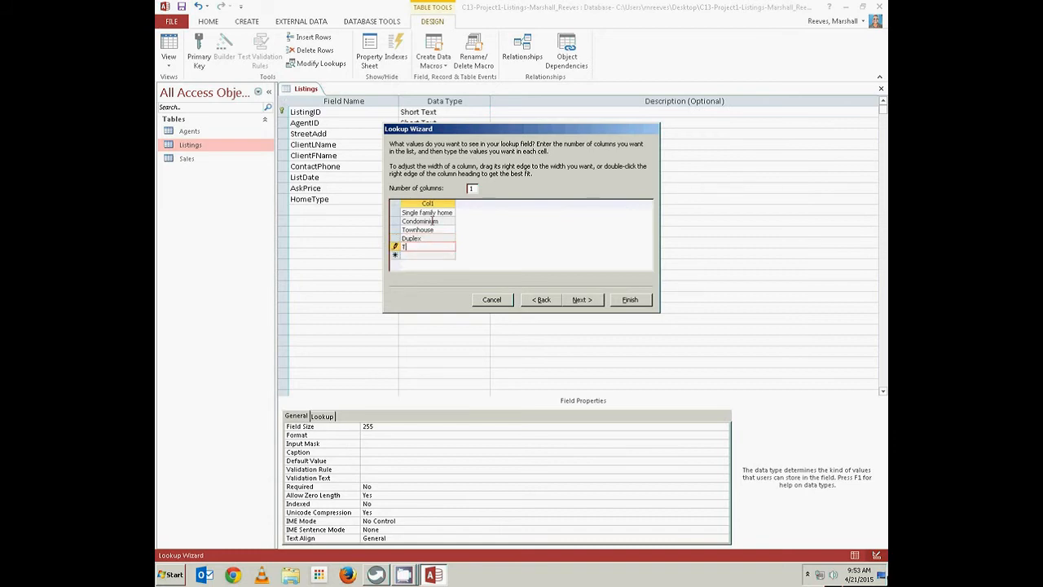
{"action": "type", "text": "riplex"}
{"action": "key", "text": "Return"}
{"action": "type", "text": "F"}
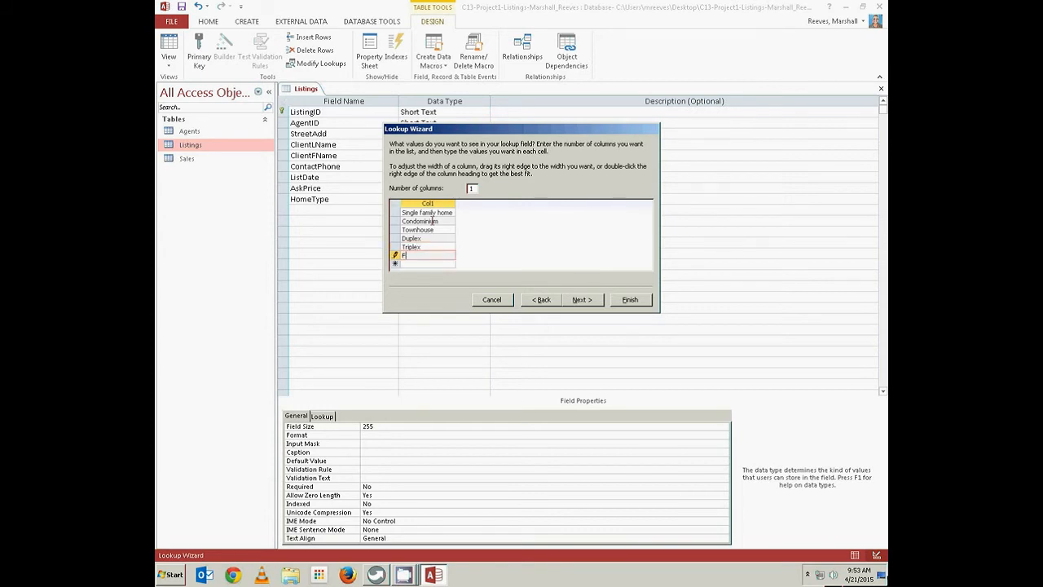
{"action": "type", "text": "ourplex"}
{"action": "key", "text": "Return"}
{"action": "type", "text": "Other"}
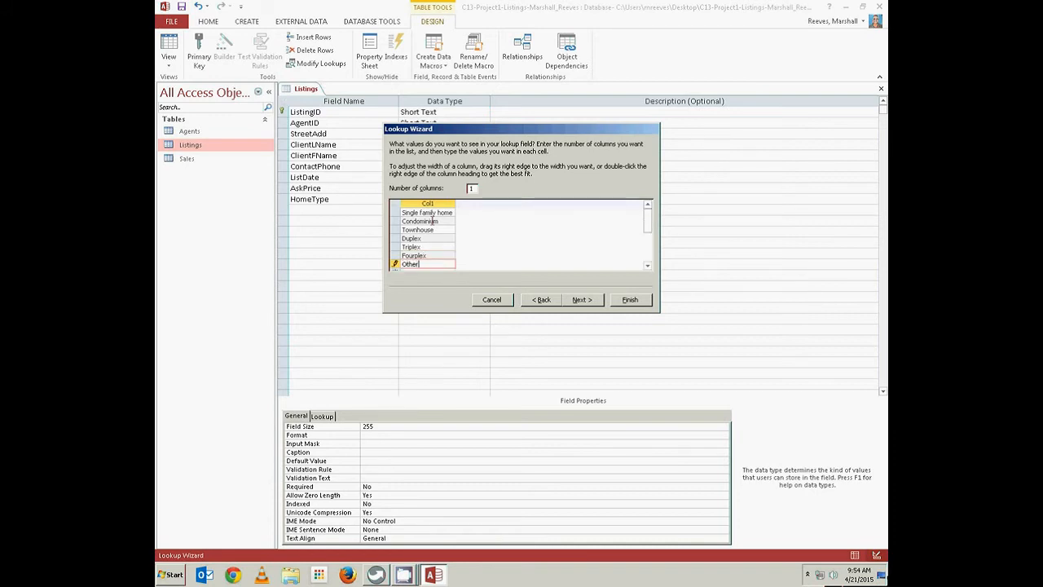
{"action": "key", "text": "Return"}
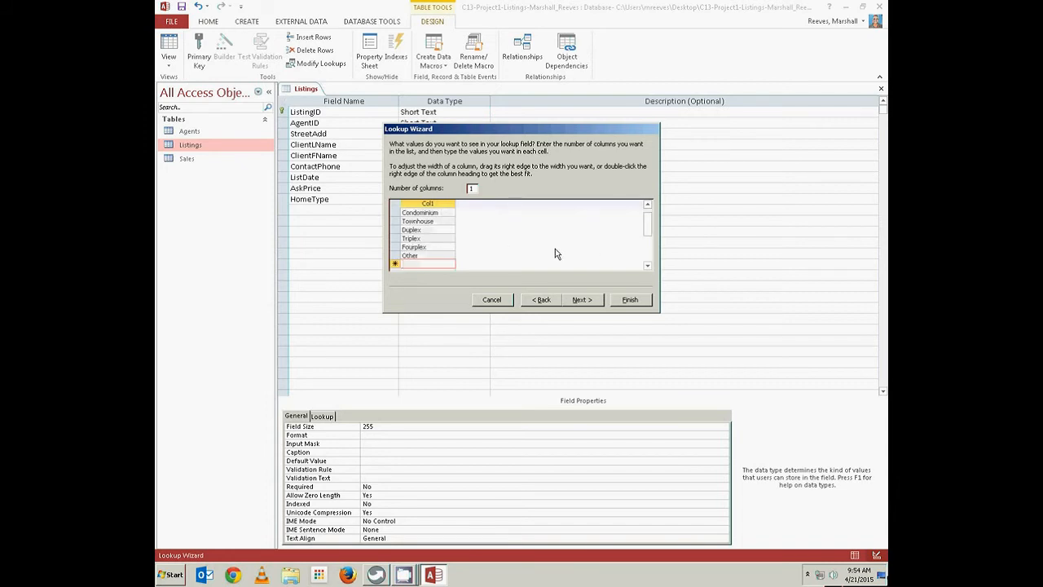
{"action": "left_click", "coordinate": [627, 300]}
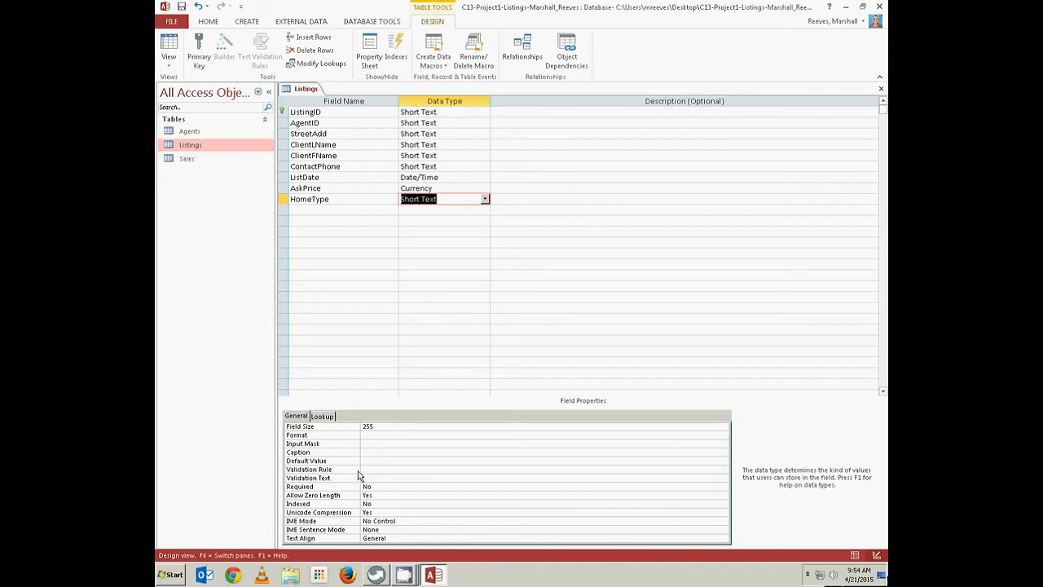
Set HomeType's Default Value to 'Single family home' and review its Lookup settings
{"action": "left_click", "coordinate": [300, 417]}
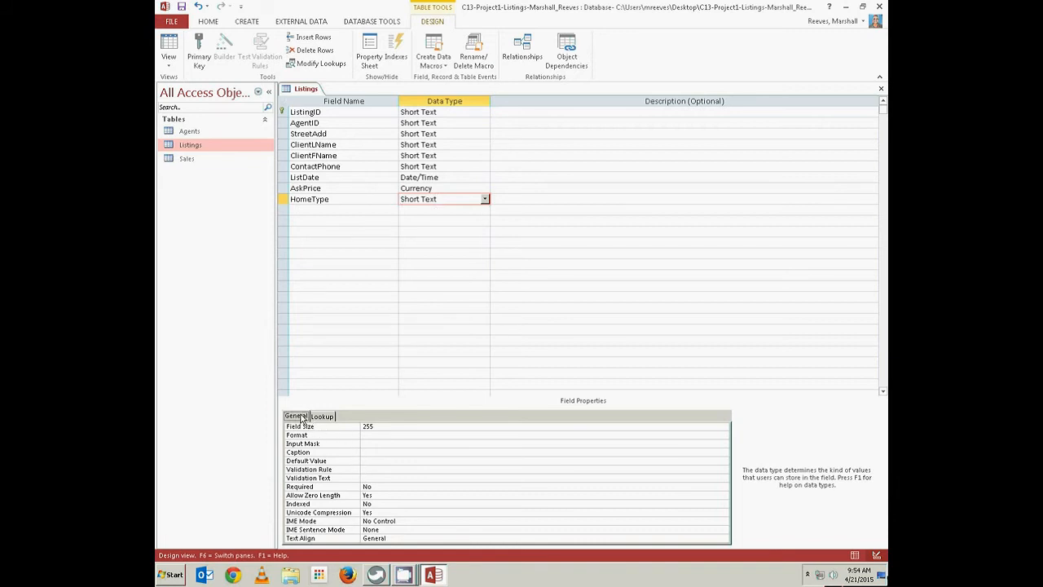
{"action": "left_click", "coordinate": [375, 462]}
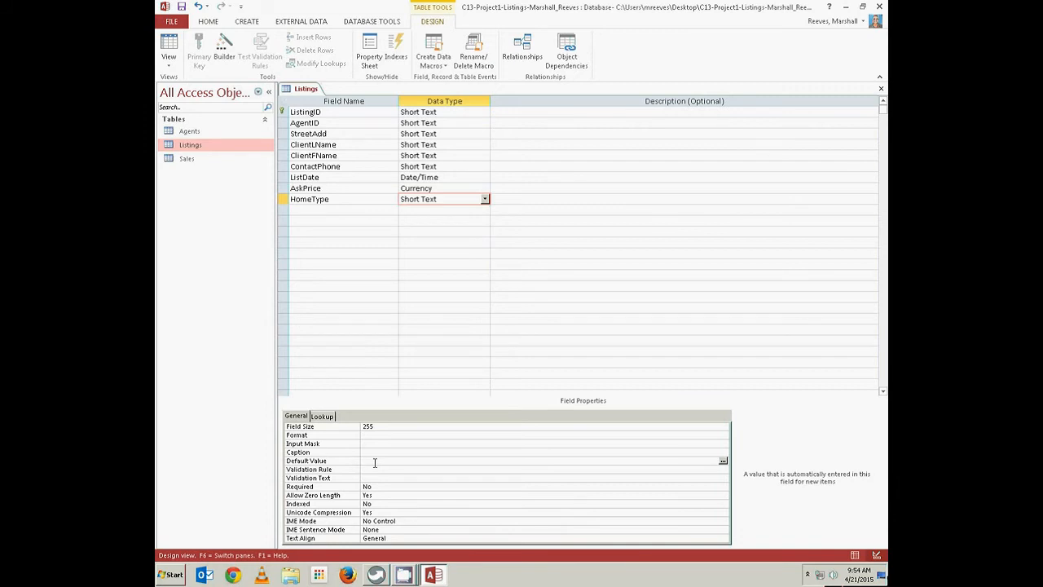
{"action": "type", "text": "Single family home"}
{"action": "left_click", "coordinate": [326, 417]}
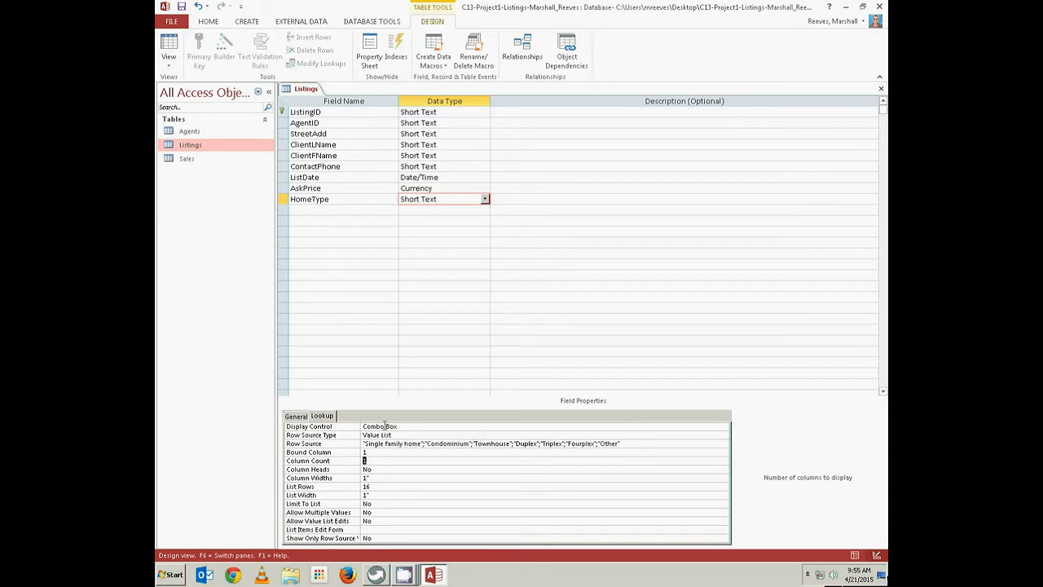
{"action": "left_click", "coordinate": [296, 417]}
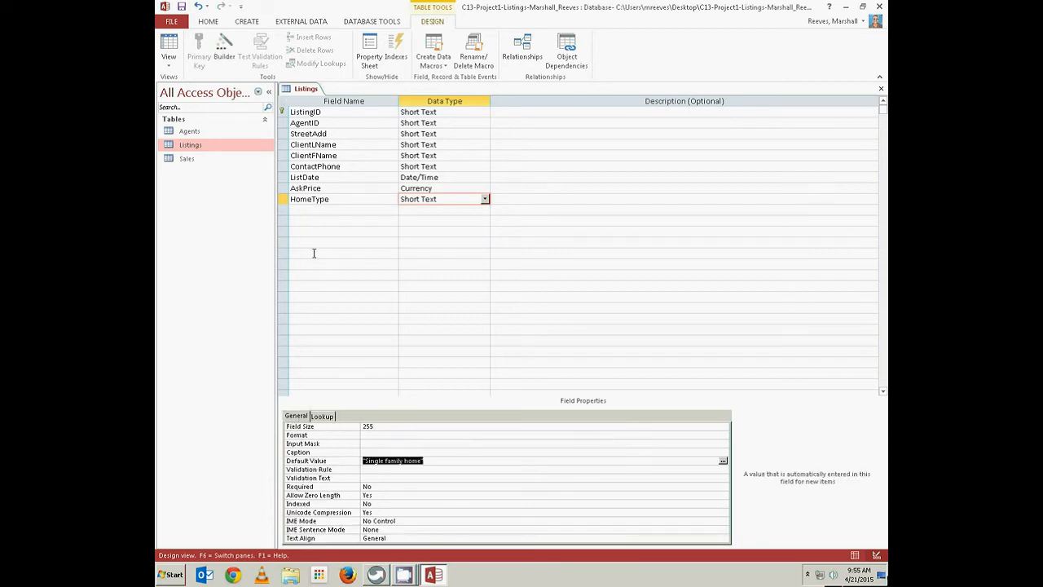
{"action": "right_click", "coordinate": [313, 90]}
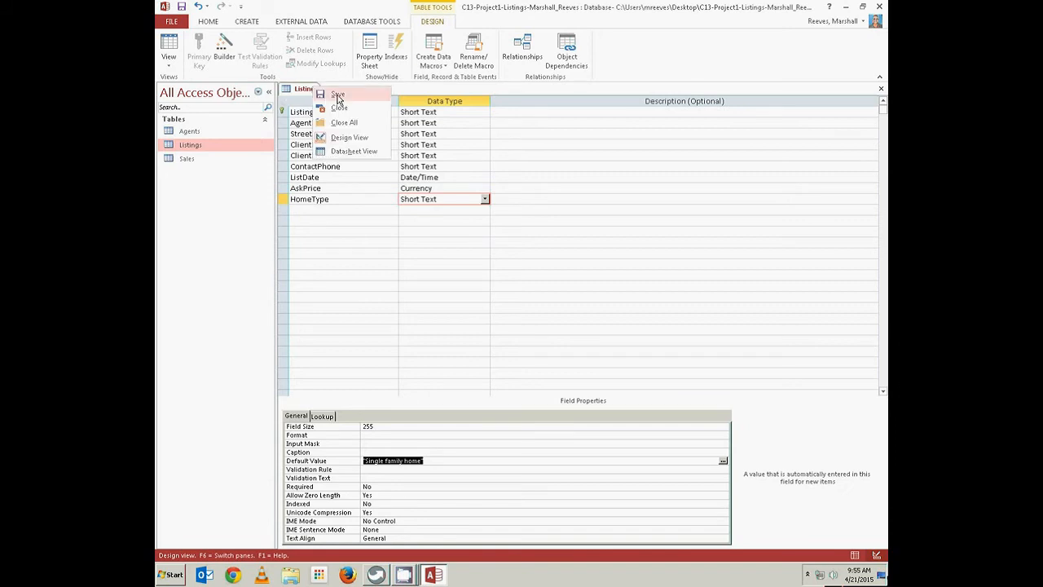
Save the Listings design, return to Datasheet view and check the HomeType dropdown choices
{"action": "left_click", "coordinate": [337, 96]}
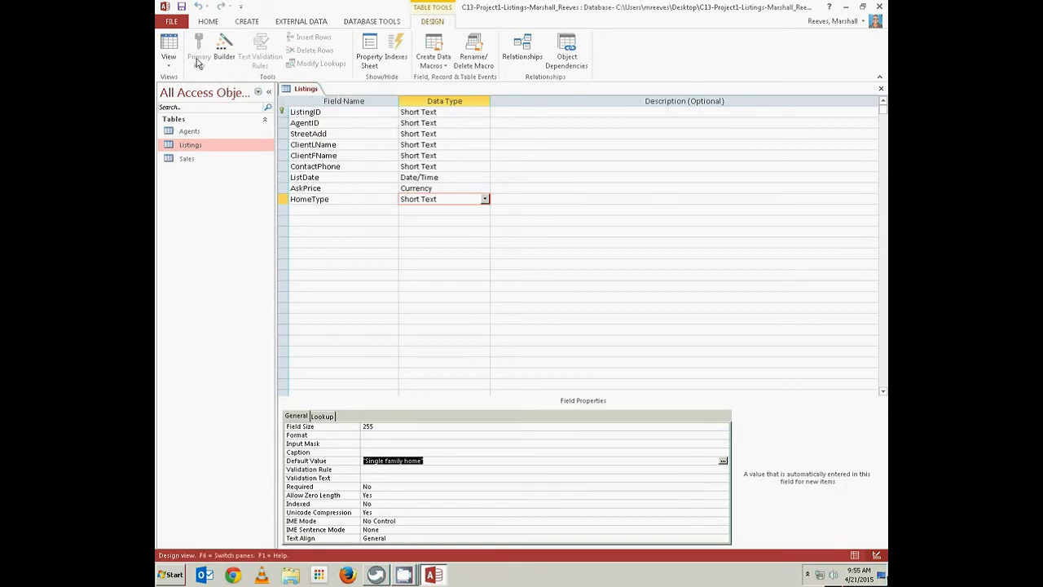
{"action": "left_click", "coordinate": [168, 44]}
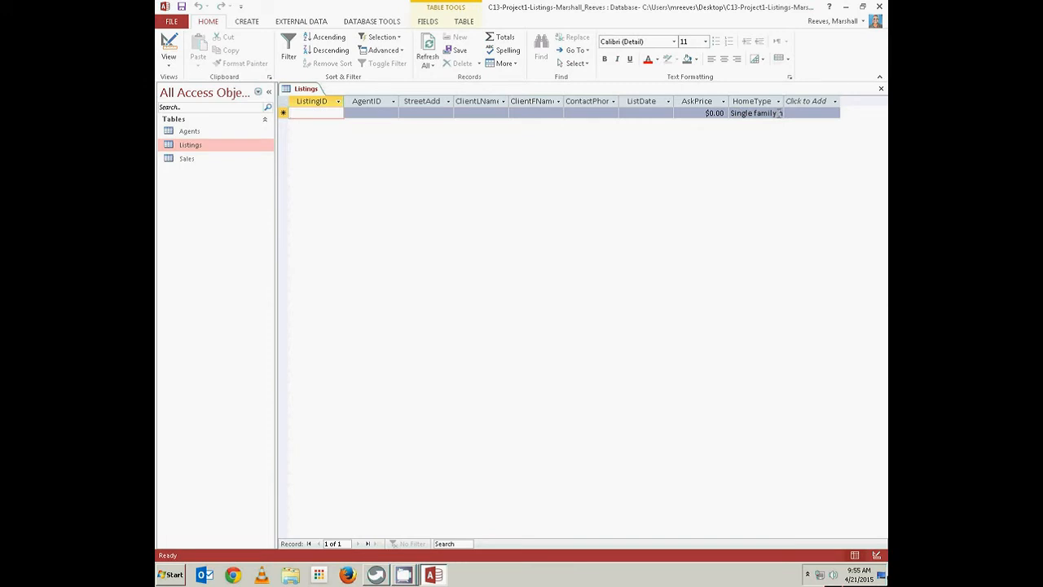
{"action": "left_click", "coordinate": [780, 114]}
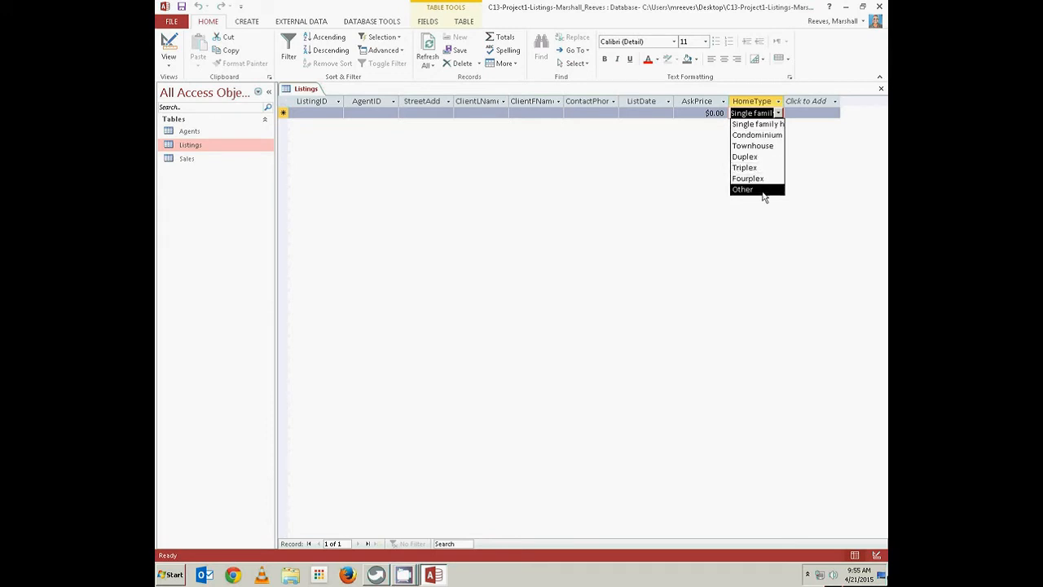
{"action": "left_click", "coordinate": [678, 212]}
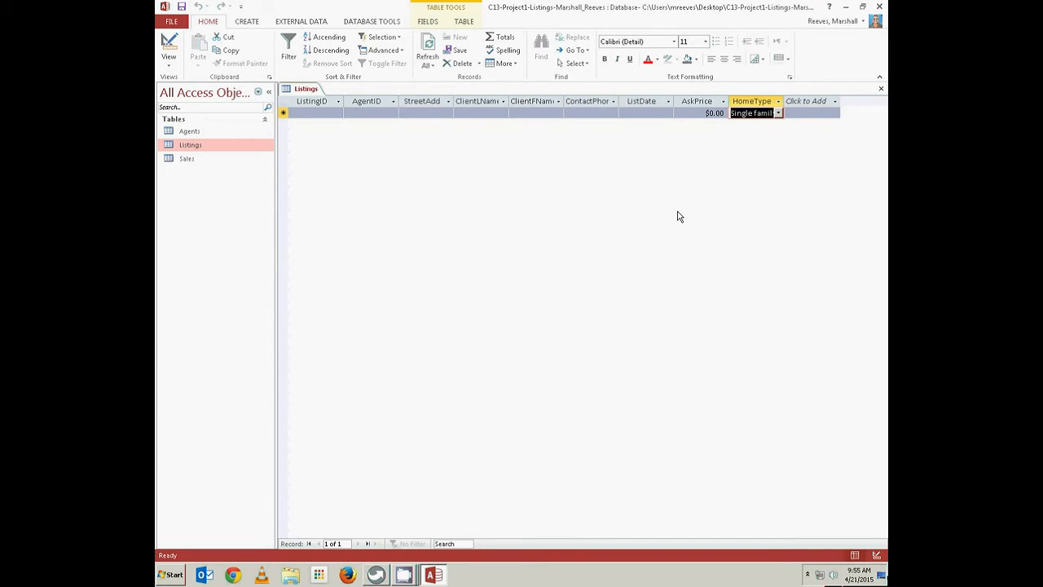
Auto-fit the StreetAdd, ClientLName, ClientFName, ContactPhone, ListDate, AskPrice and HomeType columns
{"action": "double_click", "coordinate": [454, 99]}
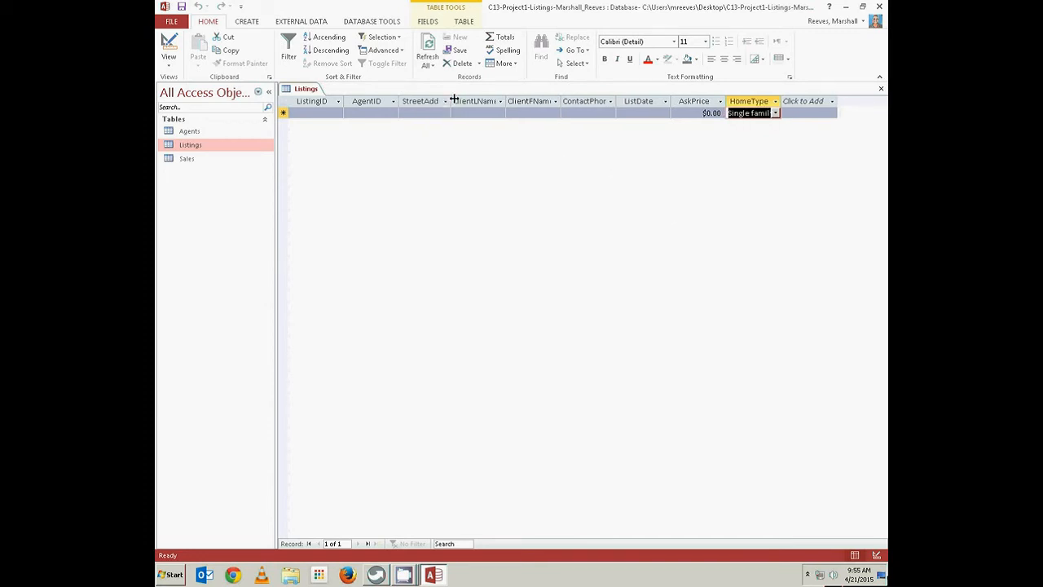
{"action": "double_click", "coordinate": [506, 99]}
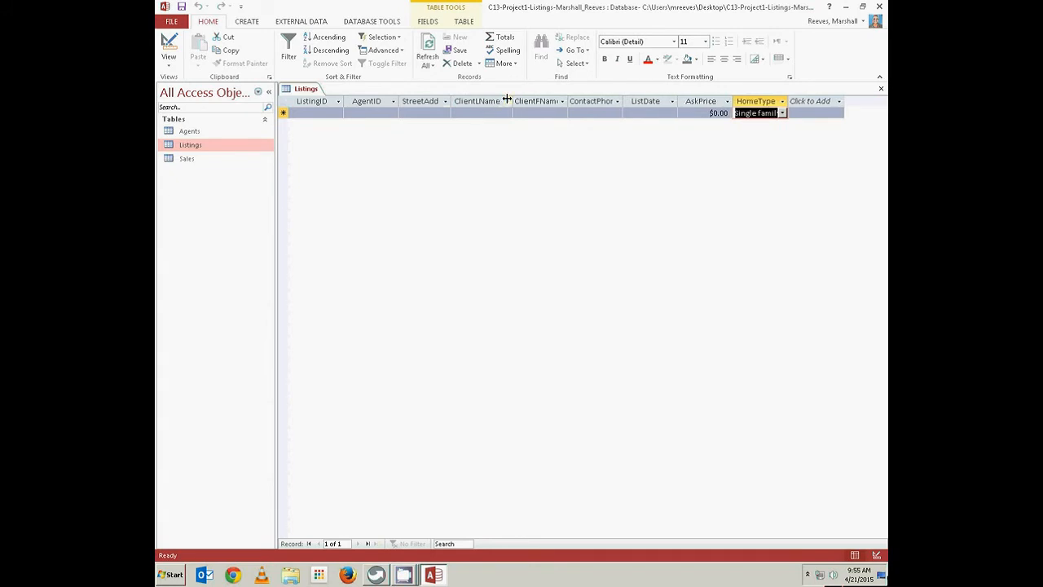
{"action": "double_click", "coordinate": [567, 98]}
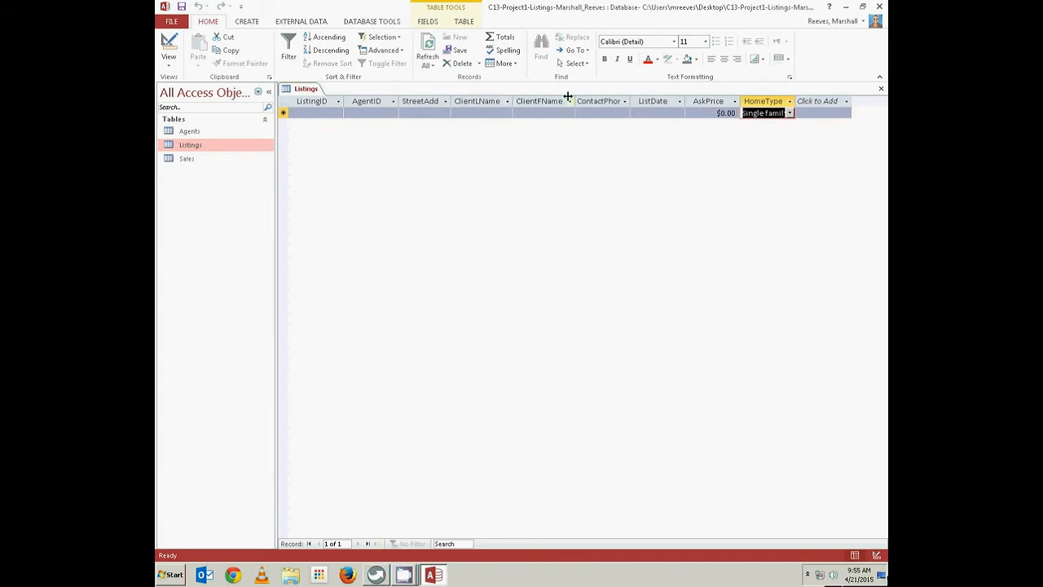
{"action": "double_click", "coordinate": [632, 99]}
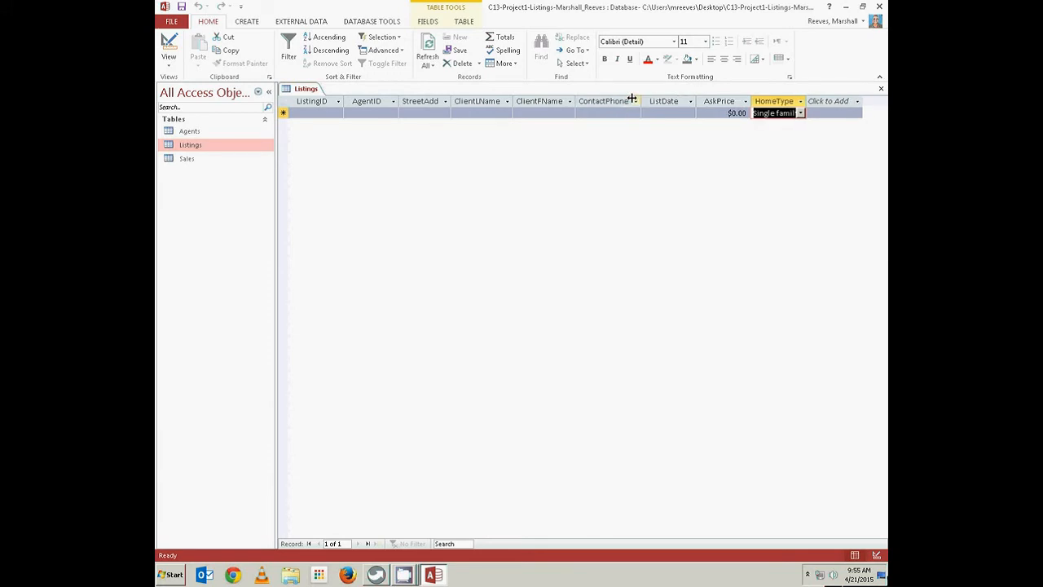
{"action": "double_click", "coordinate": [695, 99]}
{"action": "double_click", "coordinate": [742, 99]}
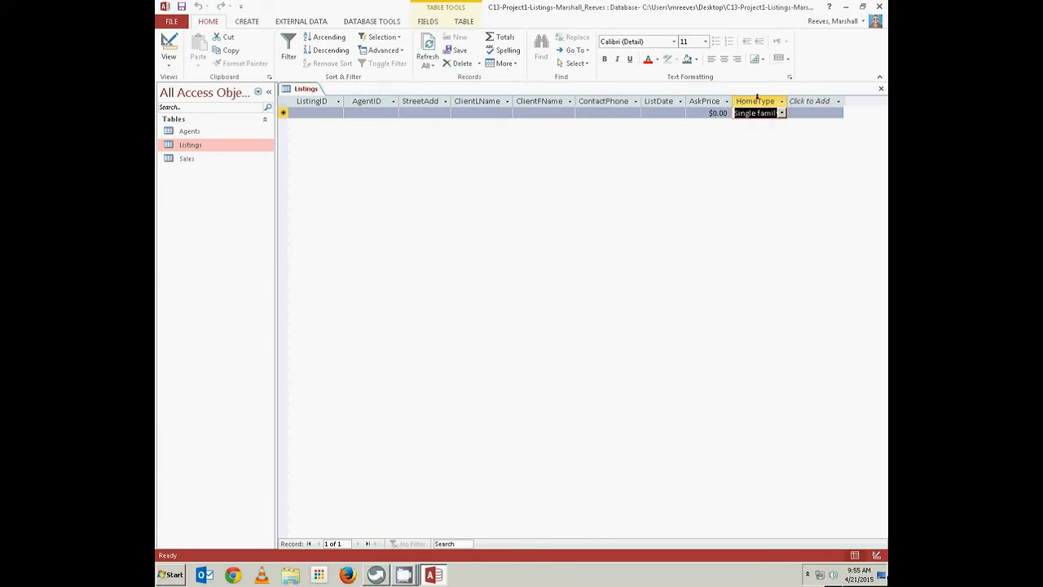
{"action": "double_click", "coordinate": [787, 98]}
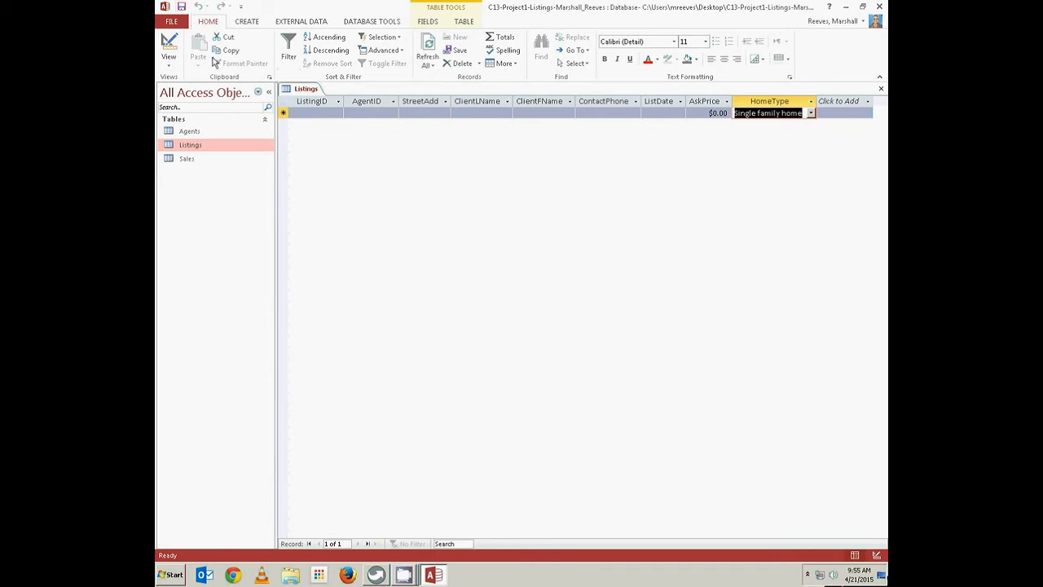
Close the Listings table and open the Sales table in Datasheet view
{"action": "right_click", "coordinate": [302, 92]}
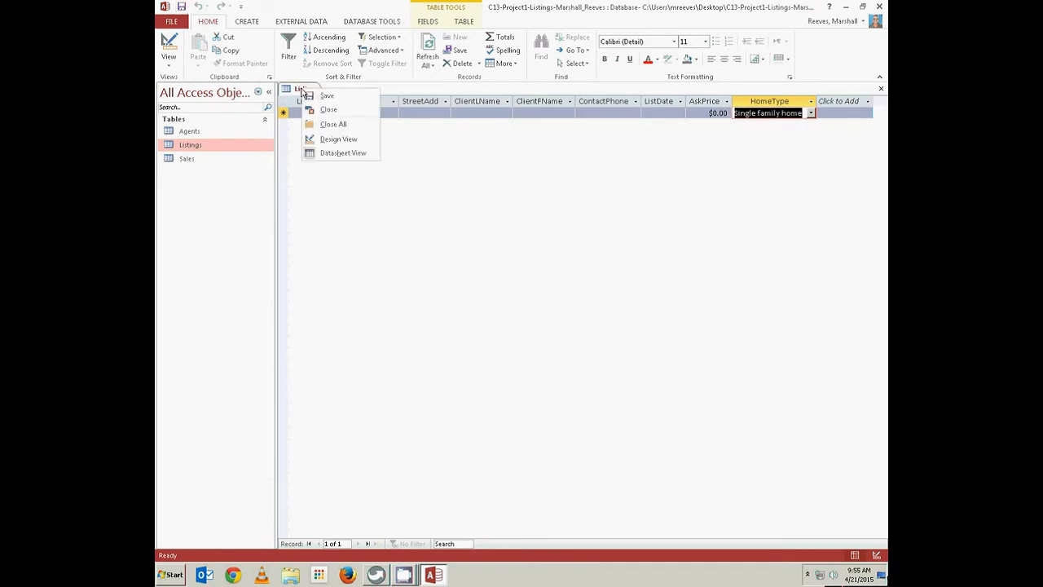
{"action": "left_click", "coordinate": [332, 111]}
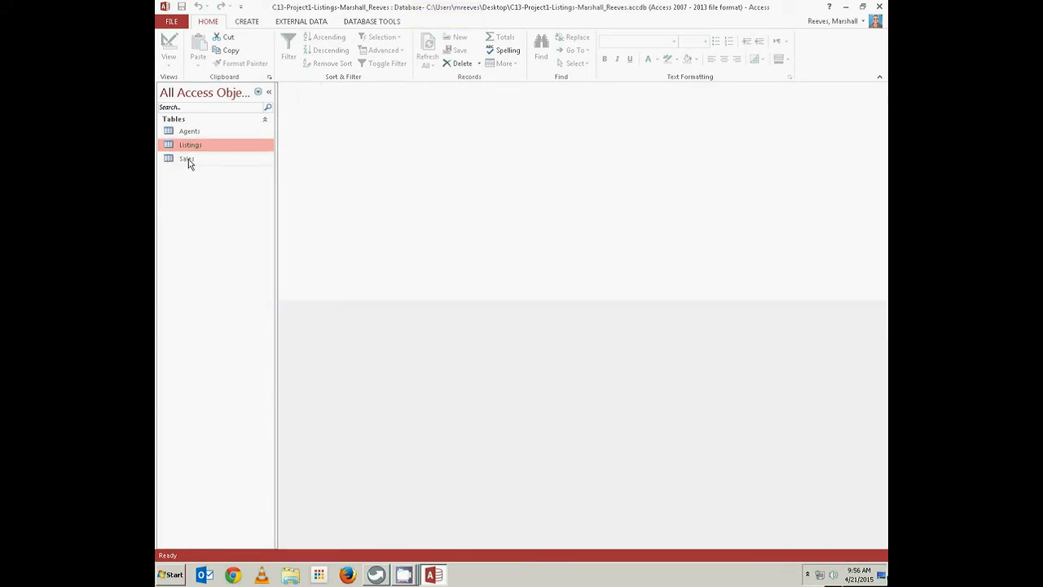
{"action": "left_click", "coordinate": [187, 161]}
{"action": "double_click", "coordinate": [187, 161]}
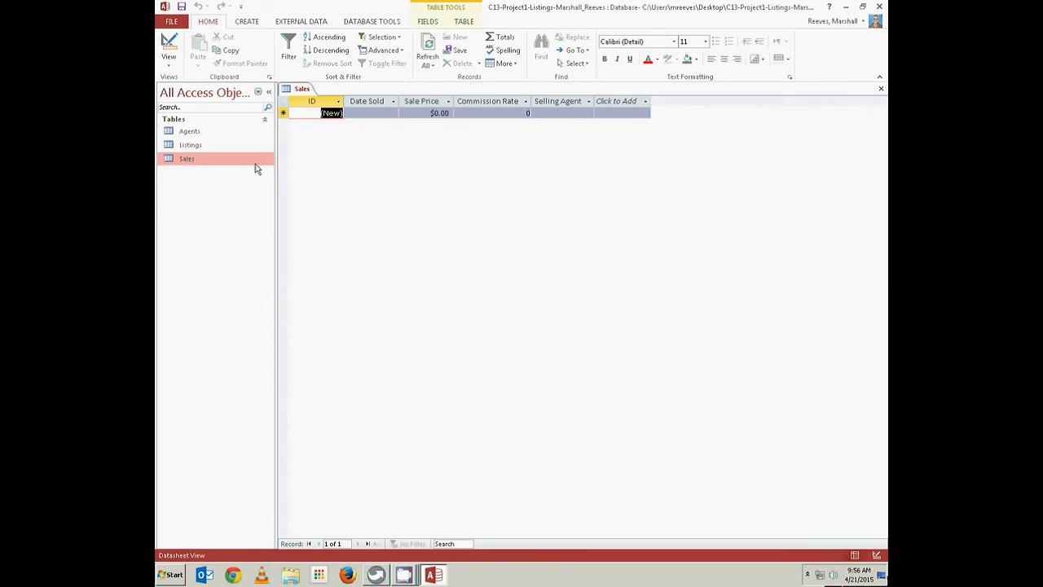
Add a Yes/No field named SplitComm to the Sales table
{"action": "left_click", "coordinate": [617, 105]}
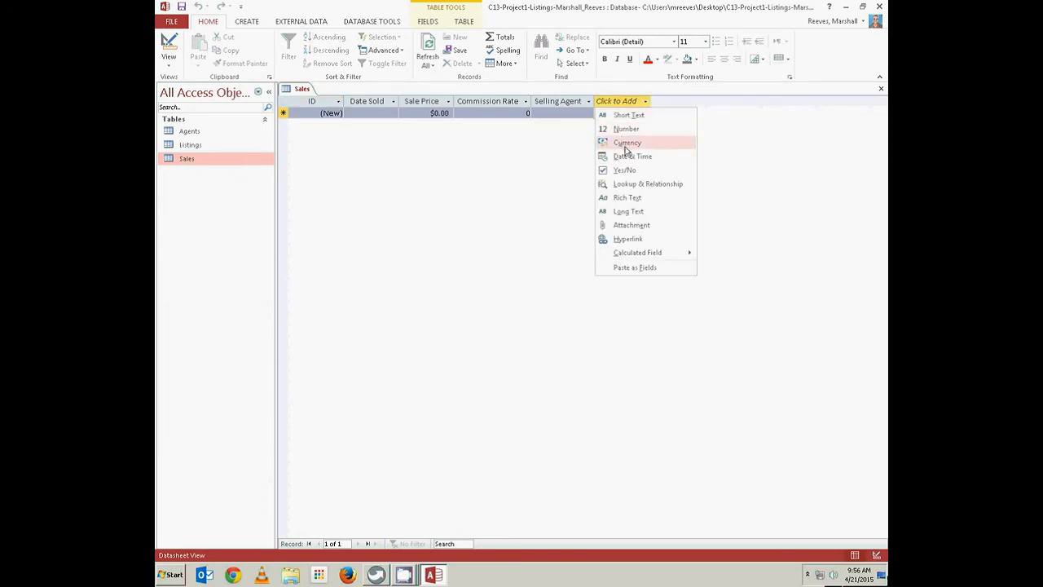
{"action": "left_click", "coordinate": [625, 173]}
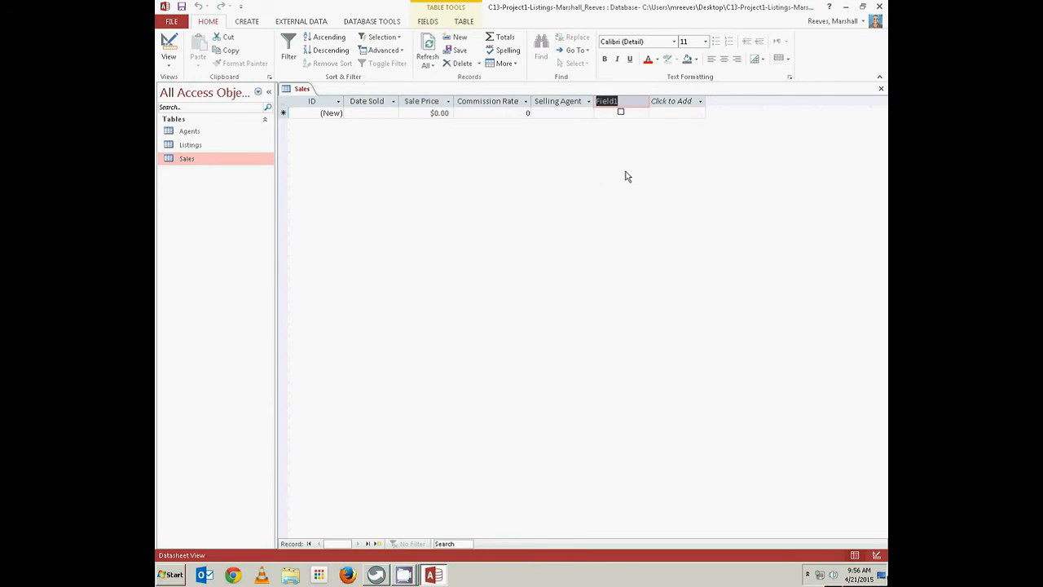
{"action": "type", "text": "Split"}
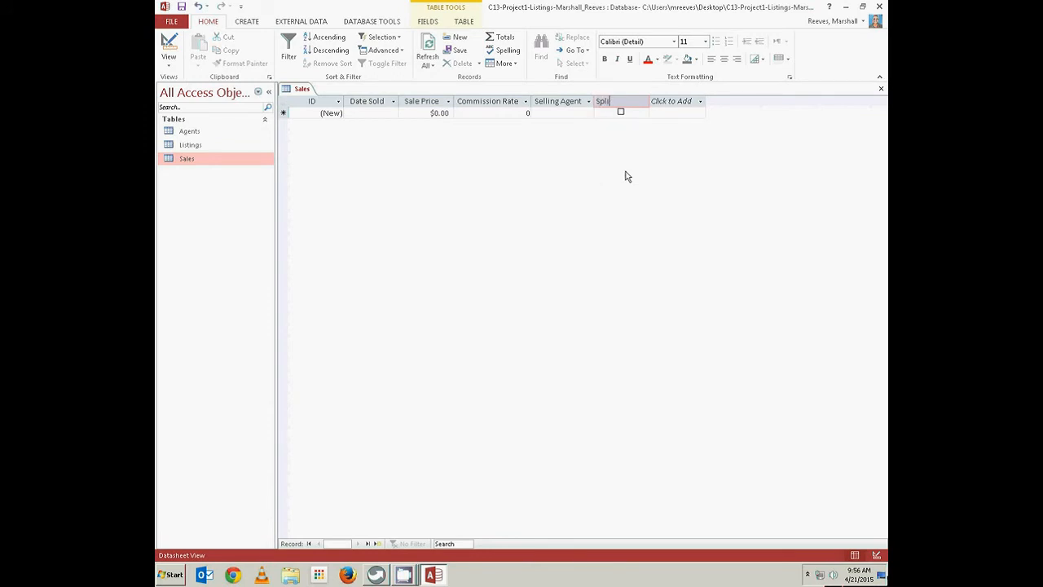
{"action": "type", "text": "Comm"}
{"action": "key", "text": "Return"}
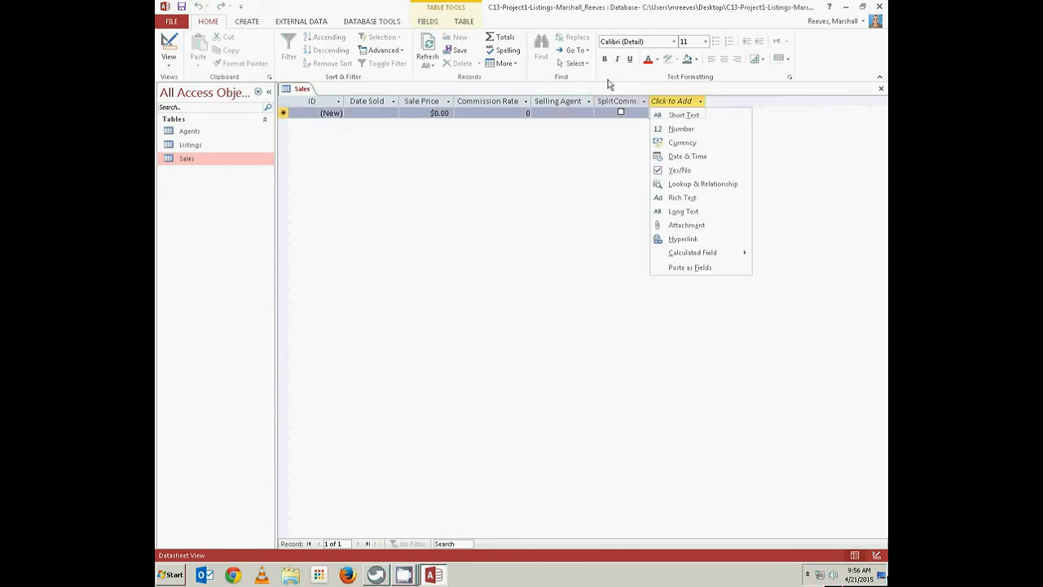
{"action": "left_click", "coordinate": [430, 23]}
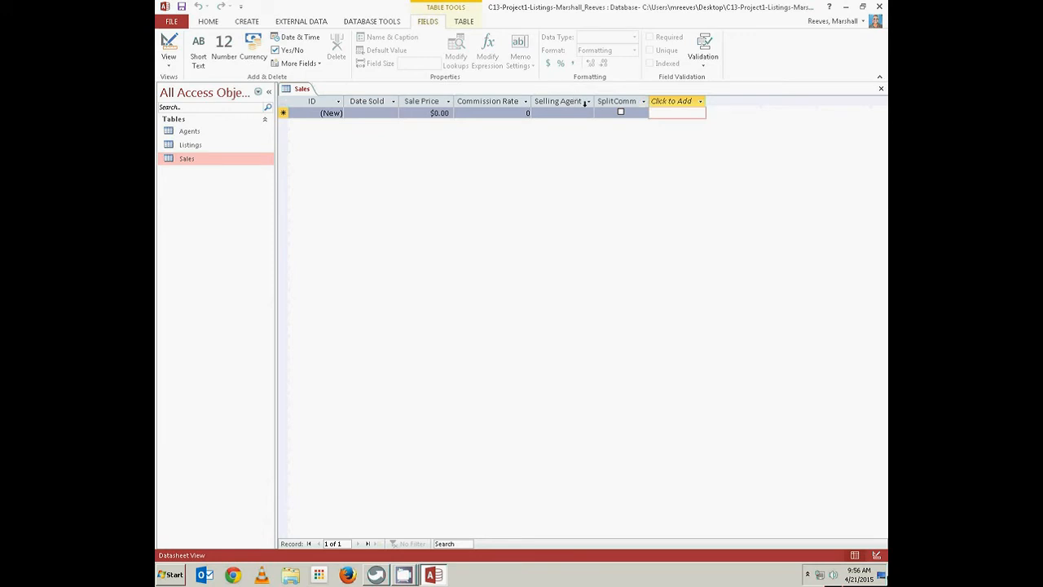
Caption SplitComm 'Split Commission?', auto-fit its column and save the Sales table
{"action": "left_click", "coordinate": [614, 99]}
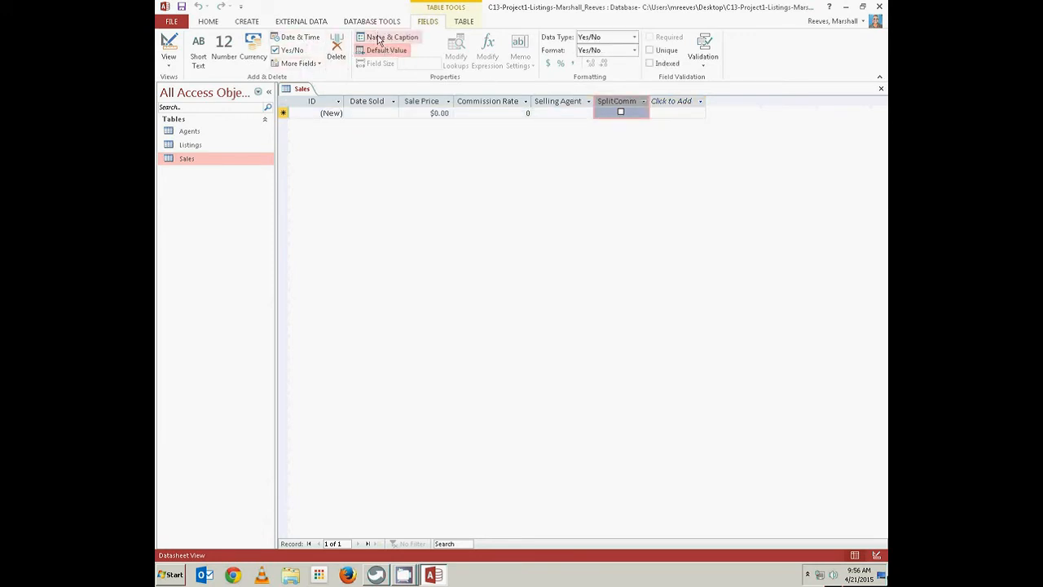
{"action": "left_click", "coordinate": [380, 37]}
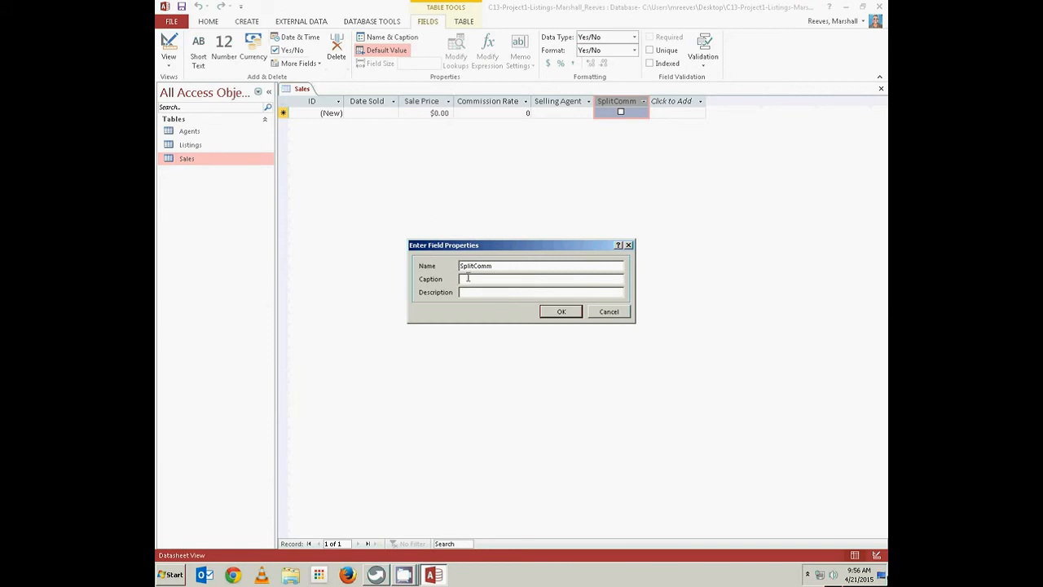
{"action": "type", "text": "Split Commission"}
{"action": "left_click", "coordinate": [567, 314]}
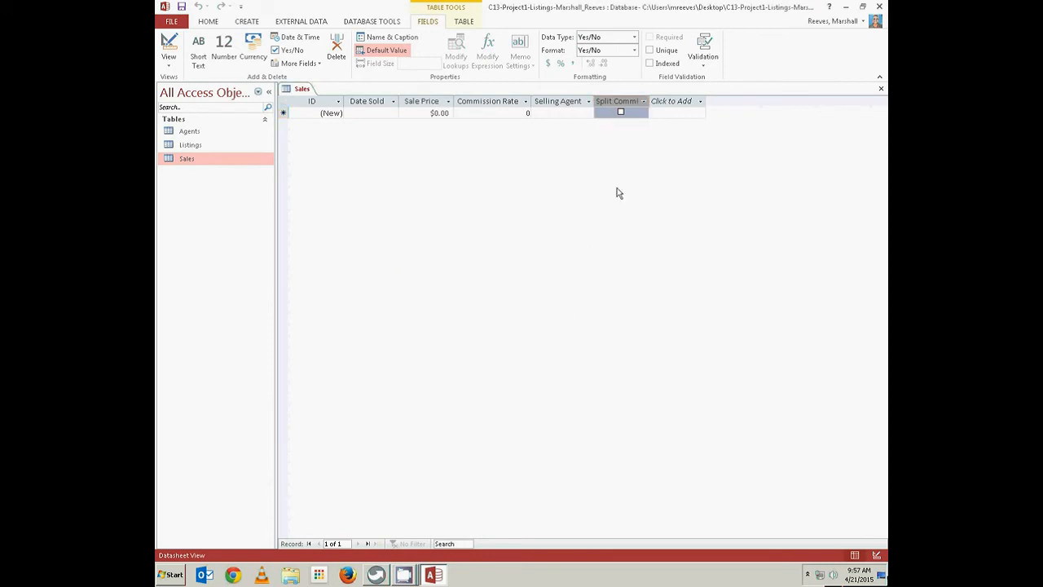
{"action": "double_click", "coordinate": [650, 100]}
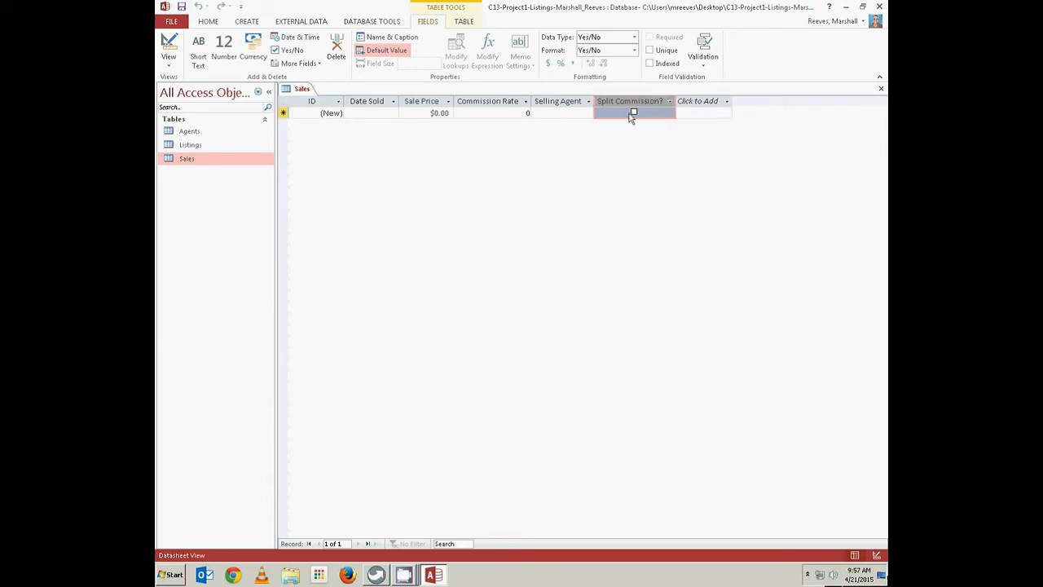
{"action": "right_click", "coordinate": [305, 95]}
{"action": "left_click", "coordinate": [327, 97]}
In Sales Design view, give Commission a default value of 0.05 and field size Double
{"action": "left_click", "coordinate": [169, 46]}
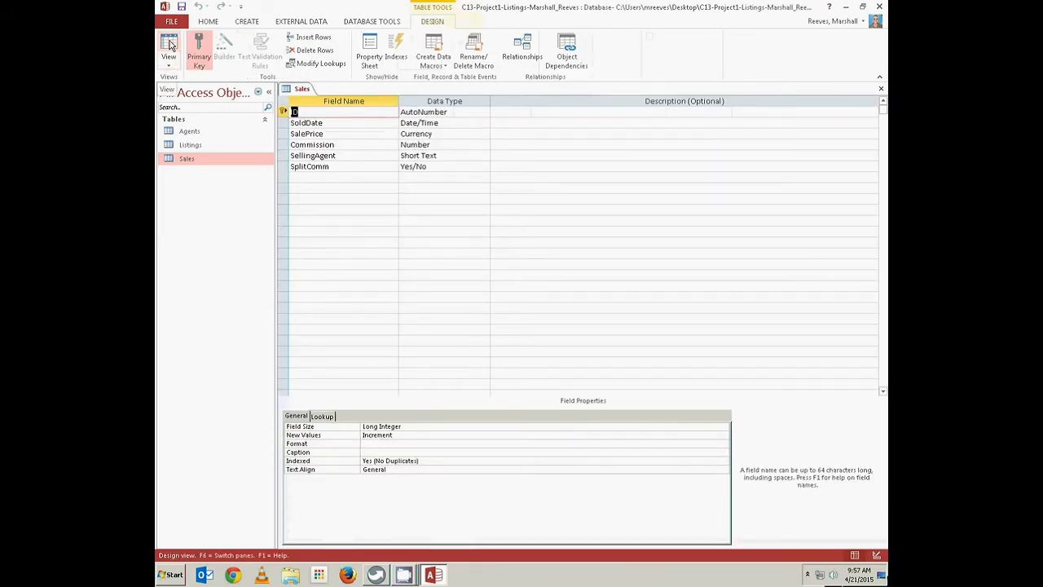
{"action": "left_click", "coordinate": [310, 144]}
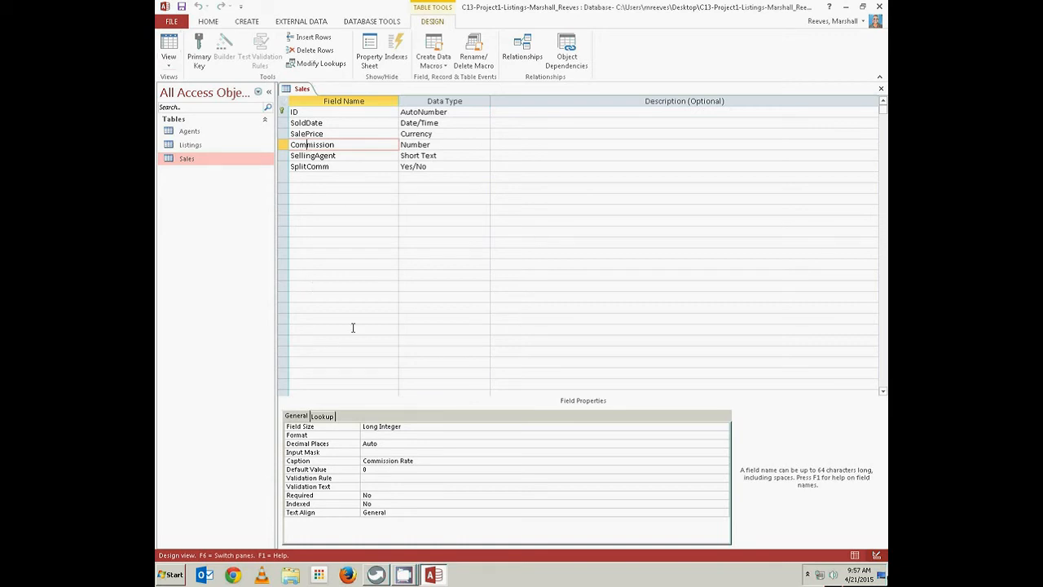
{"action": "left_click", "coordinate": [372, 468]}
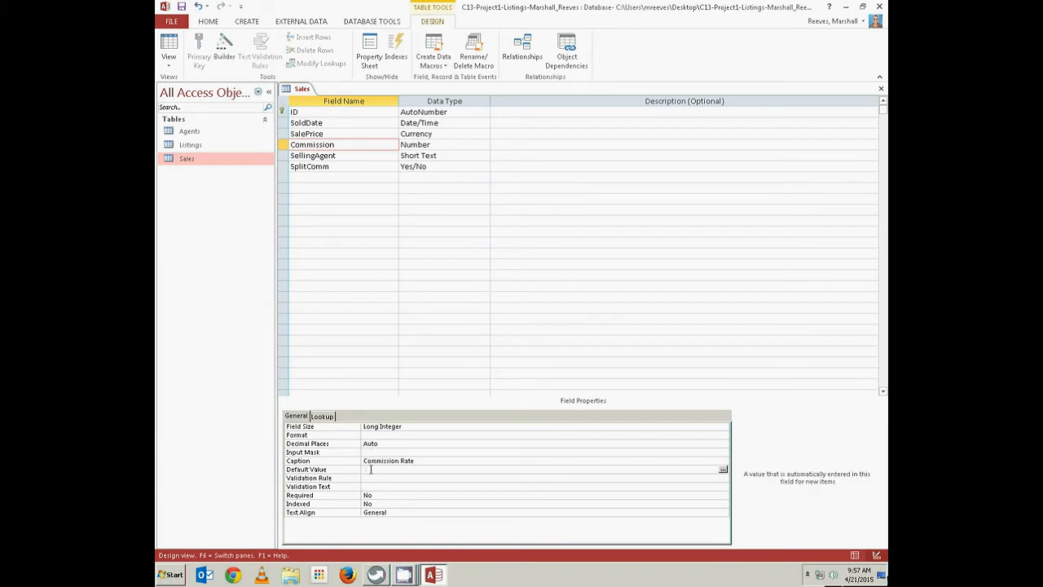
{"action": "type", "text": ".05"}
{"action": "left_click", "coordinate": [400, 427]}
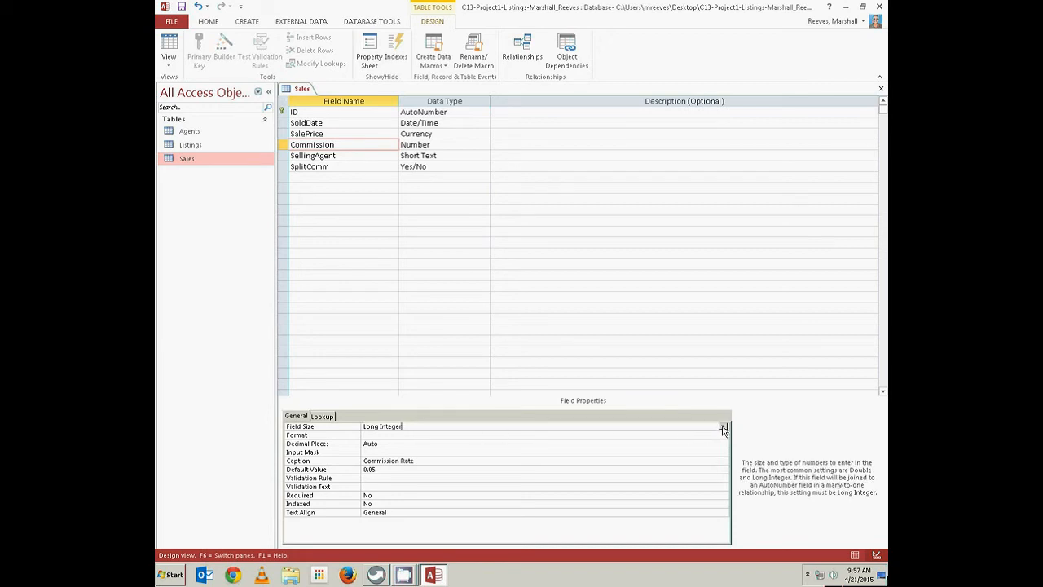
{"action": "left_click", "coordinate": [723, 426]}
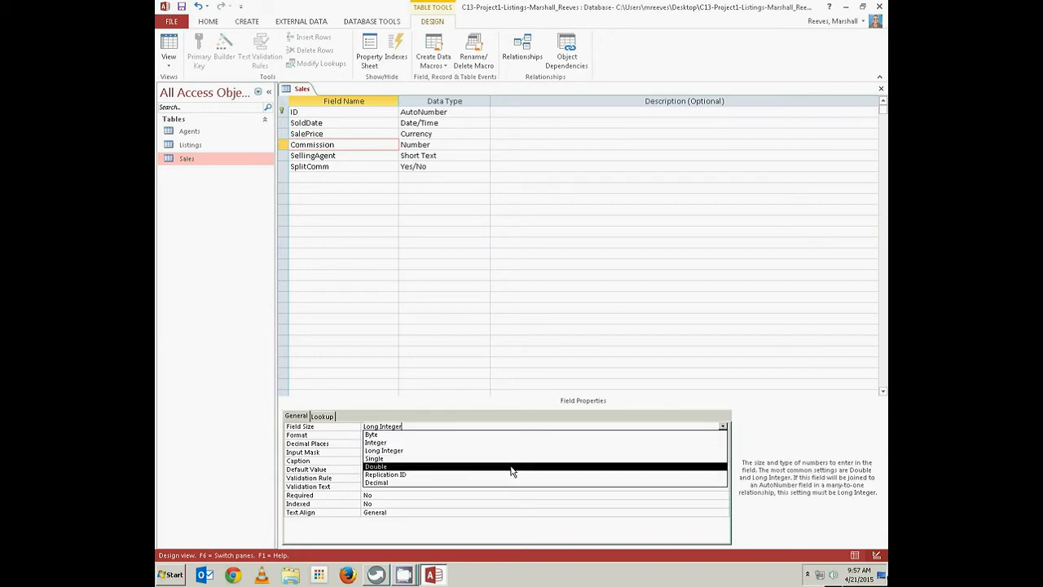
{"action": "left_click", "coordinate": [512, 467]}
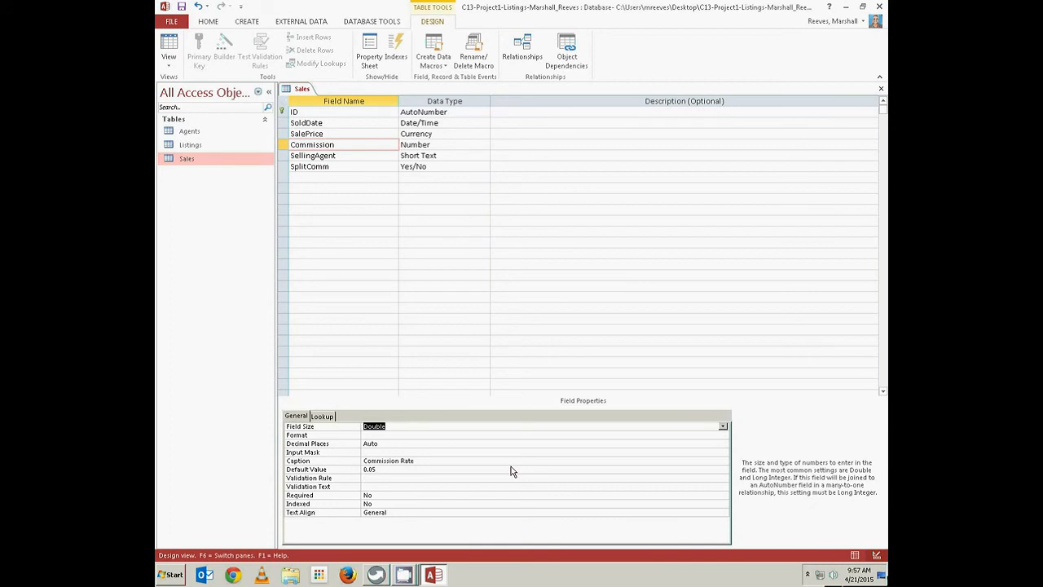
Set Commission to 2 decimal places with Percent format and save the Sales table
{"action": "left_click", "coordinate": [379, 443]}
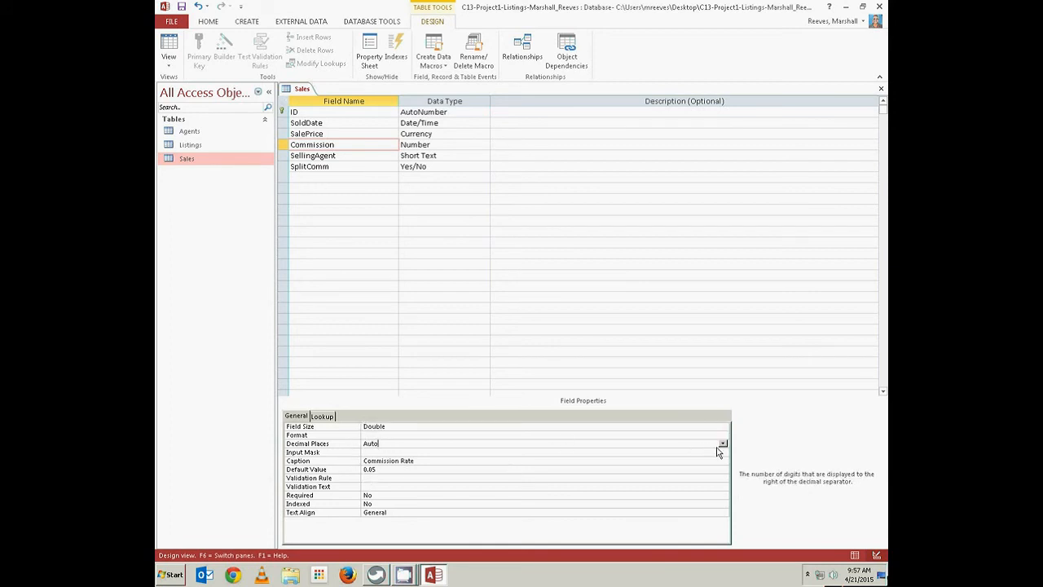
{"action": "left_click", "coordinate": [722, 444]}
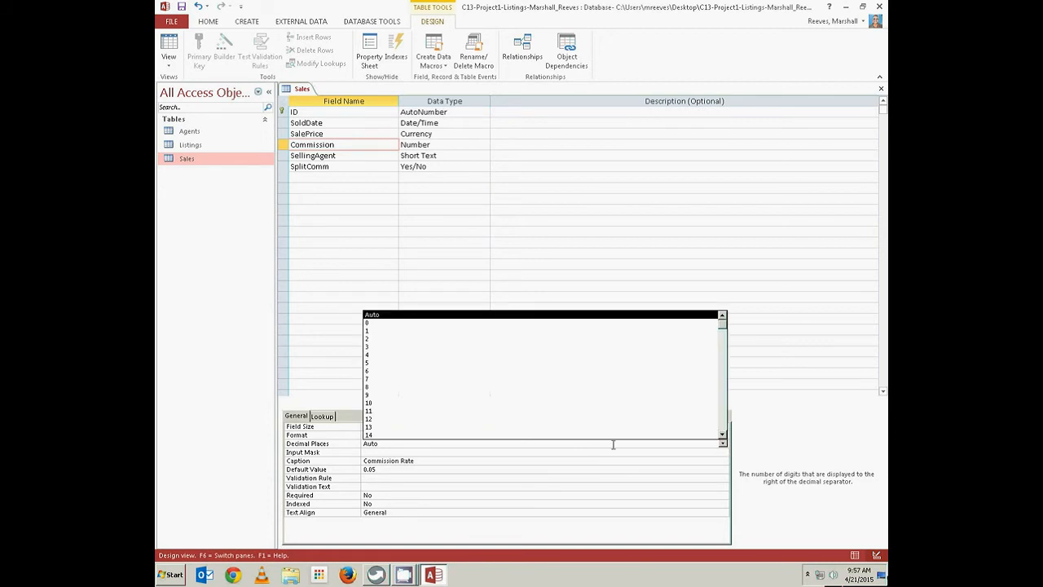
{"action": "left_click", "coordinate": [468, 339]}
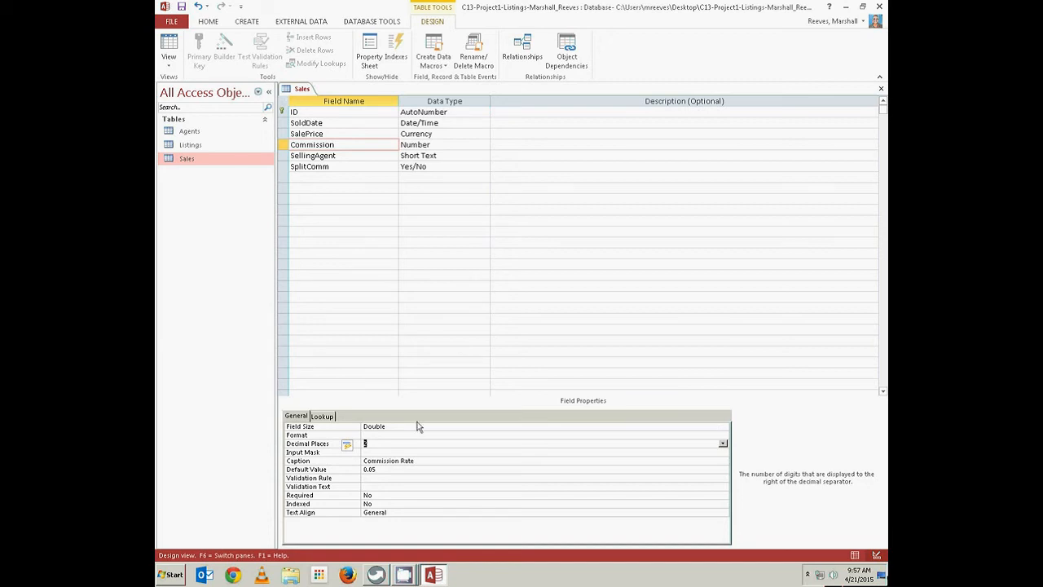
{"action": "left_click", "coordinate": [387, 435]}
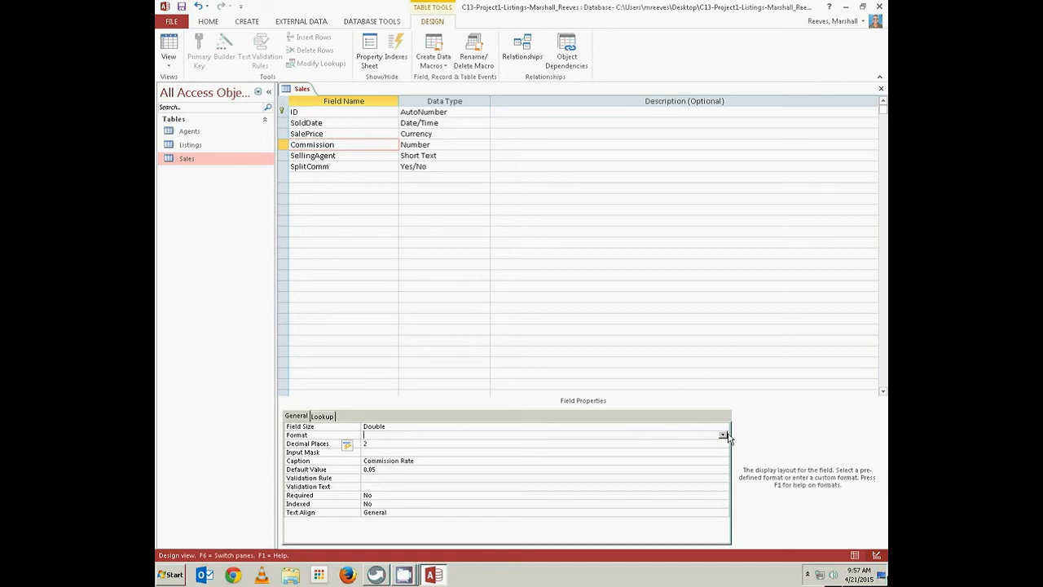
{"action": "left_click", "coordinate": [722, 435]}
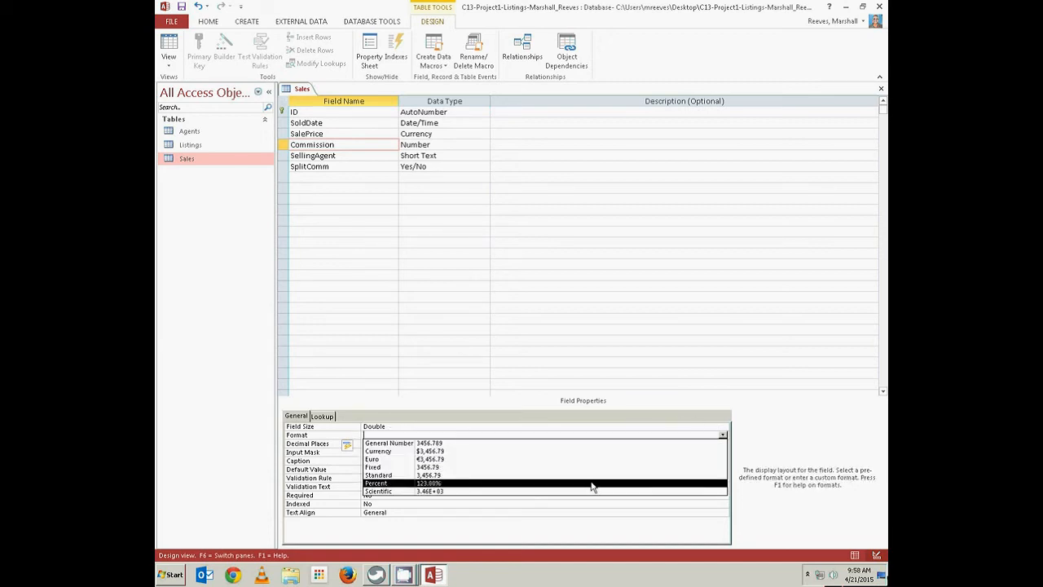
{"action": "left_click", "coordinate": [594, 484]}
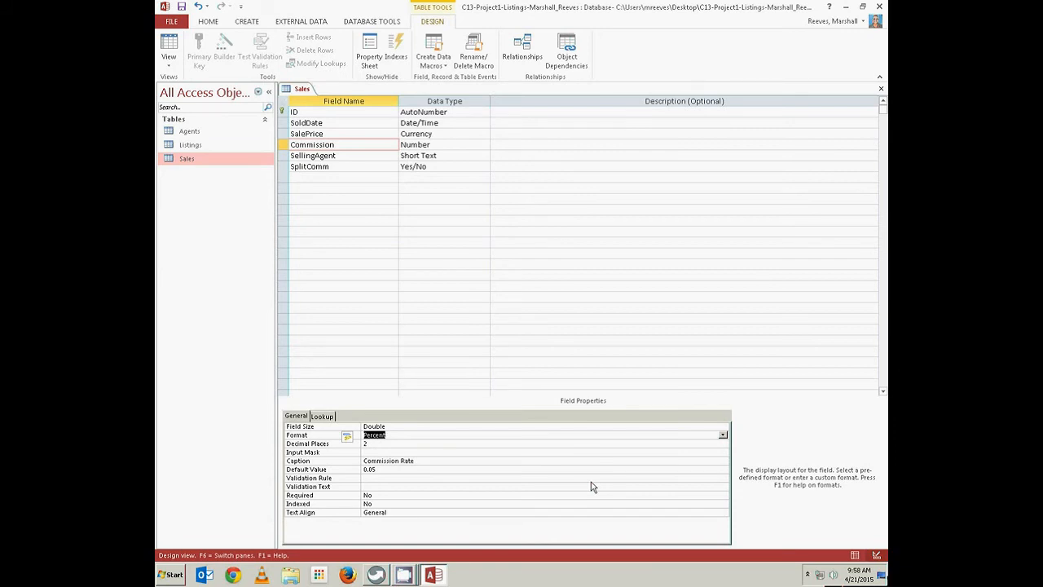
{"action": "right_click", "coordinate": [308, 90]}
{"action": "left_click", "coordinate": [335, 94]}
Rename the ID field to ListingID, make it Short Text, and close the Sales table
{"action": "left_click", "coordinate": [316, 110]}
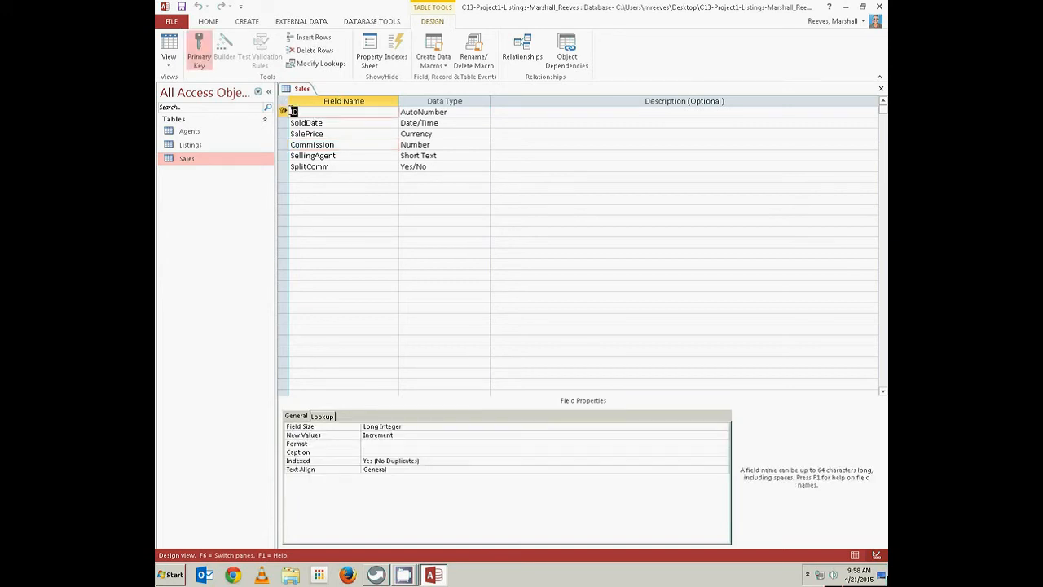
{"action": "type", "text": "ListingID"}
{"action": "left_click", "coordinate": [451, 111]}
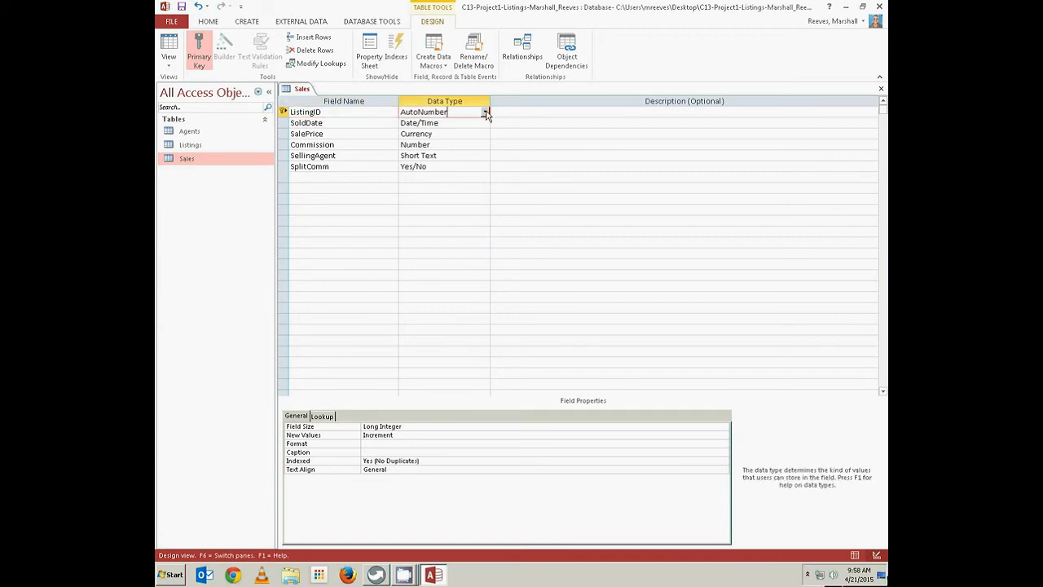
{"action": "left_click", "coordinate": [484, 112]}
{"action": "left_click", "coordinate": [456, 124]}
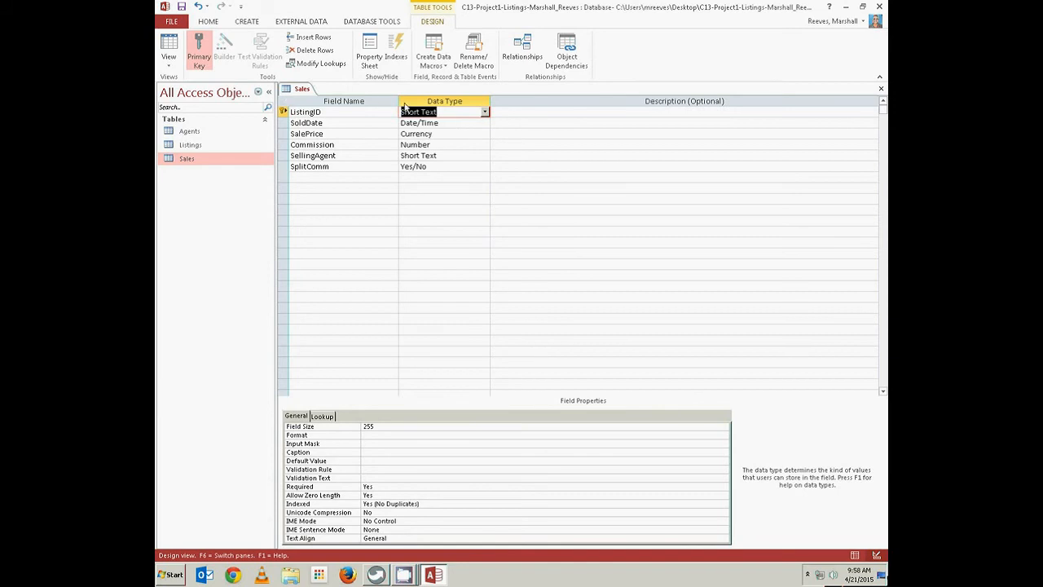
{"action": "right_click", "coordinate": [305, 93]}
{"action": "right_click", "coordinate": [305, 93]}
{"action": "right_click", "coordinate": [305, 93]}
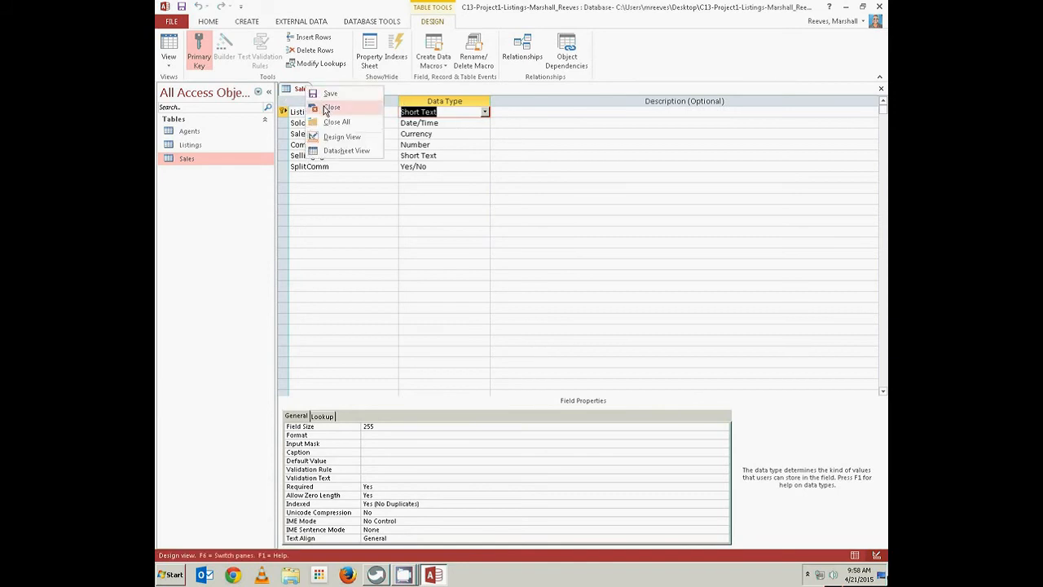
{"action": "left_click", "coordinate": [324, 109]}
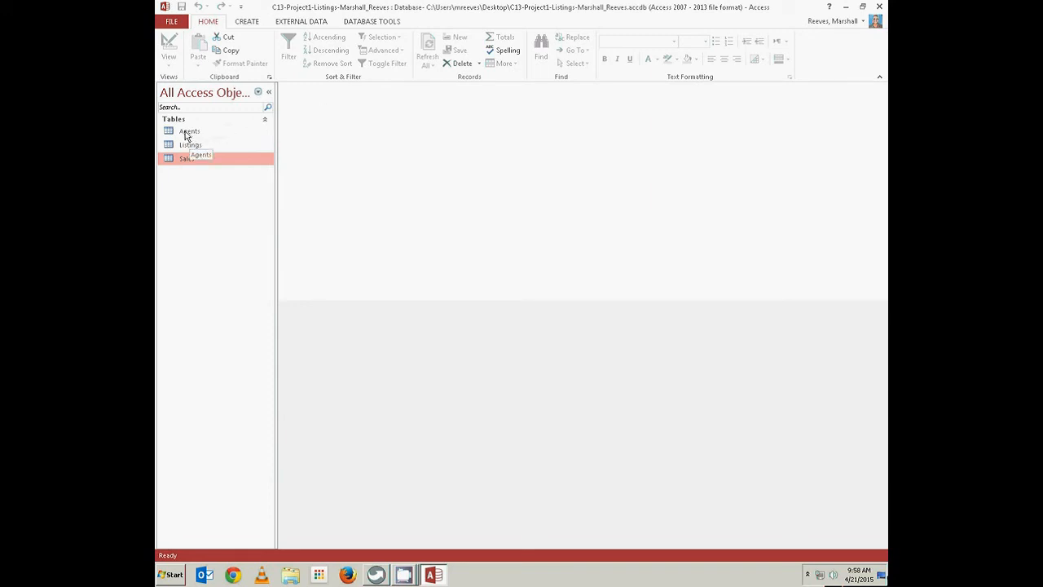
Open the Agents table in Design view and caption AgentID 'Agent ID'
{"action": "right_click", "coordinate": [186, 134]}
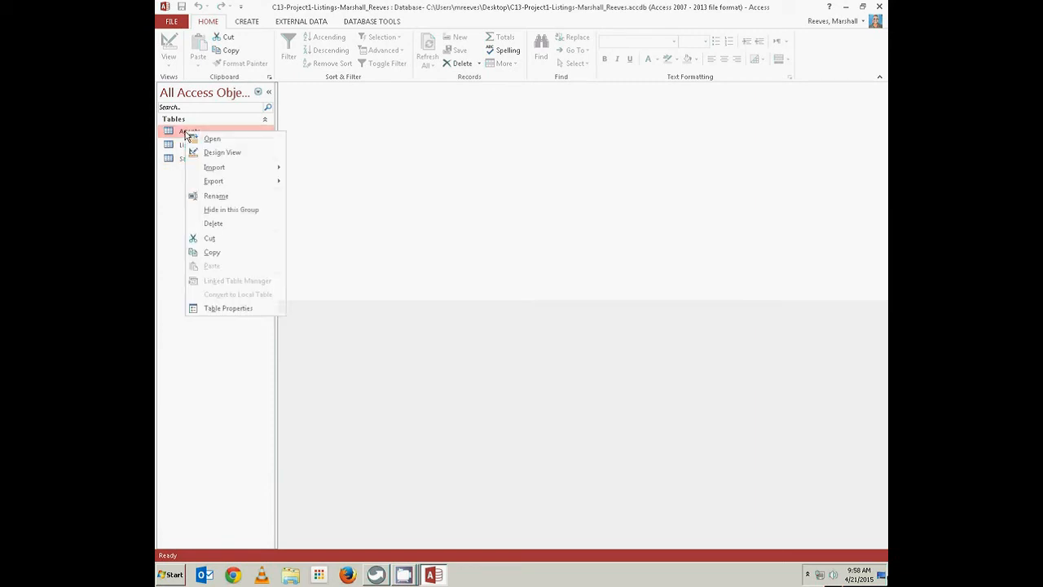
{"action": "left_click", "coordinate": [216, 152]}
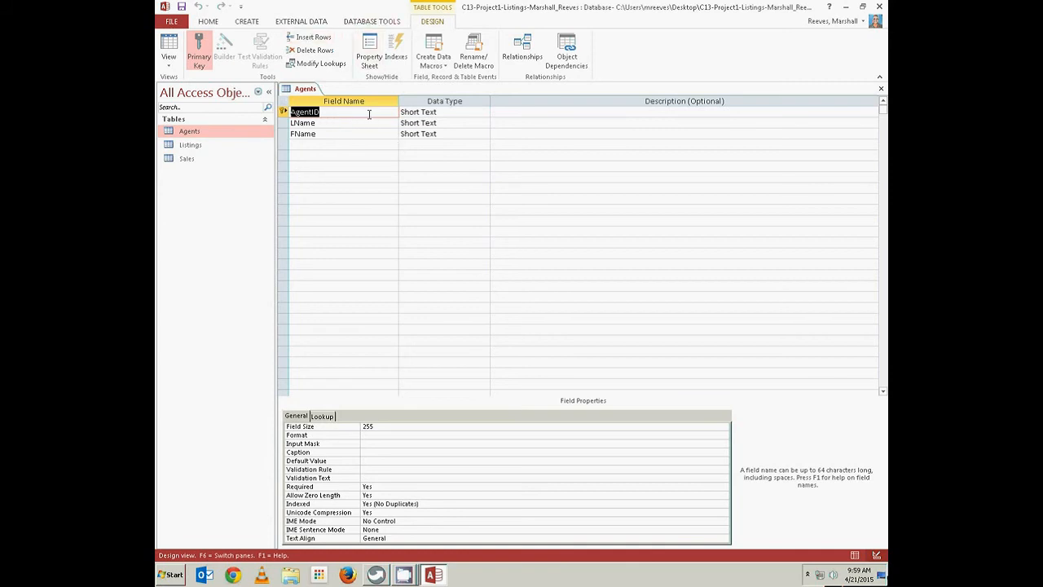
{"action": "left_click", "coordinate": [326, 113]}
{"action": "left_click", "coordinate": [368, 454]}
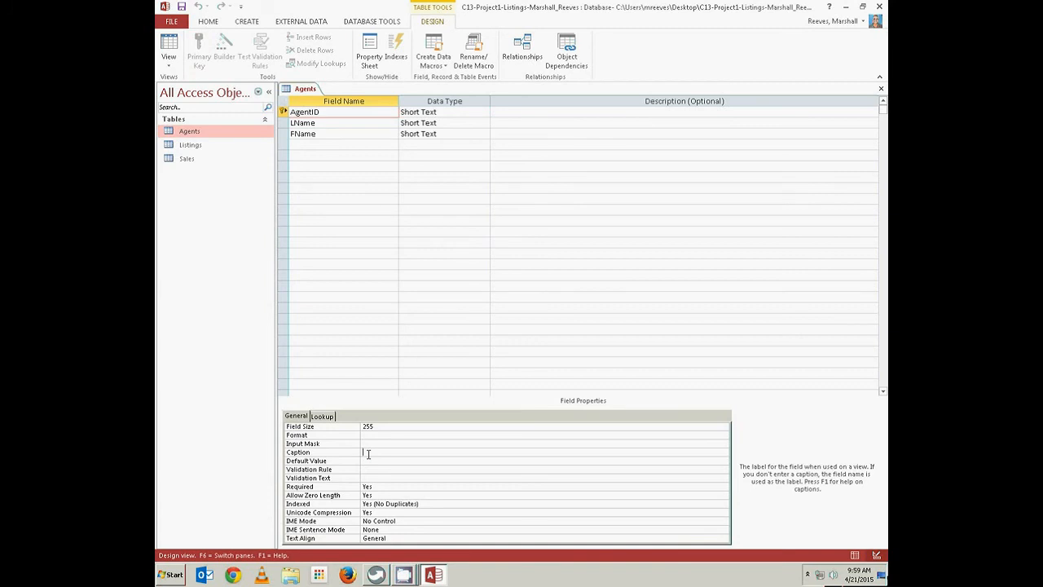
{"action": "type", "text": "Agent ID"}
Caption LName 'Agent Last Name' and FName 'Agent First Name', then save the Agents table
{"action": "left_click", "coordinate": [329, 123]}
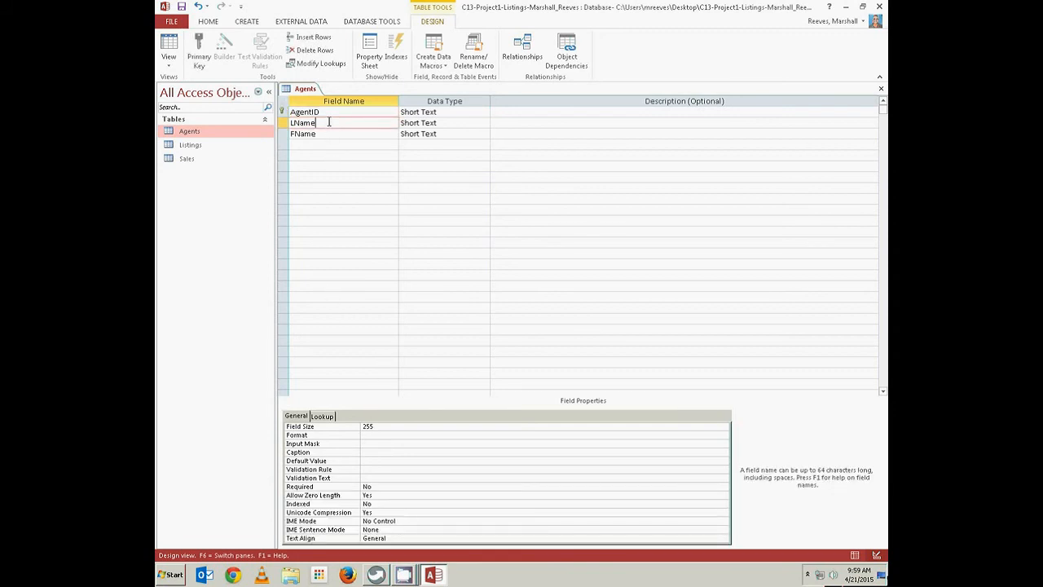
{"action": "type", "text": "Agent"}
{"action": "key", "text": "BackSpace"}
{"action": "key", "text": "BackSpace"}
{"action": "key", "text": "BackSpace"}
{"action": "key", "text": "BackSpace"}
{"action": "key", "text": "BackSpace"}
{"action": "left_click", "coordinate": [369, 453]}
{"action": "type", "text": "A"}
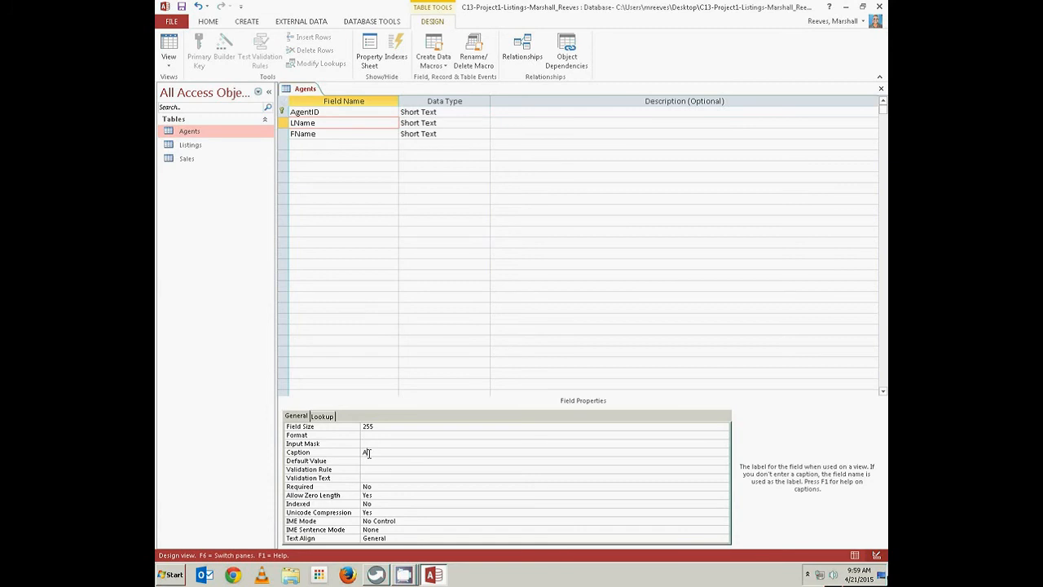
{"action": "type", "text": "gent Last Name"}
{"action": "key", "text": "Return"}
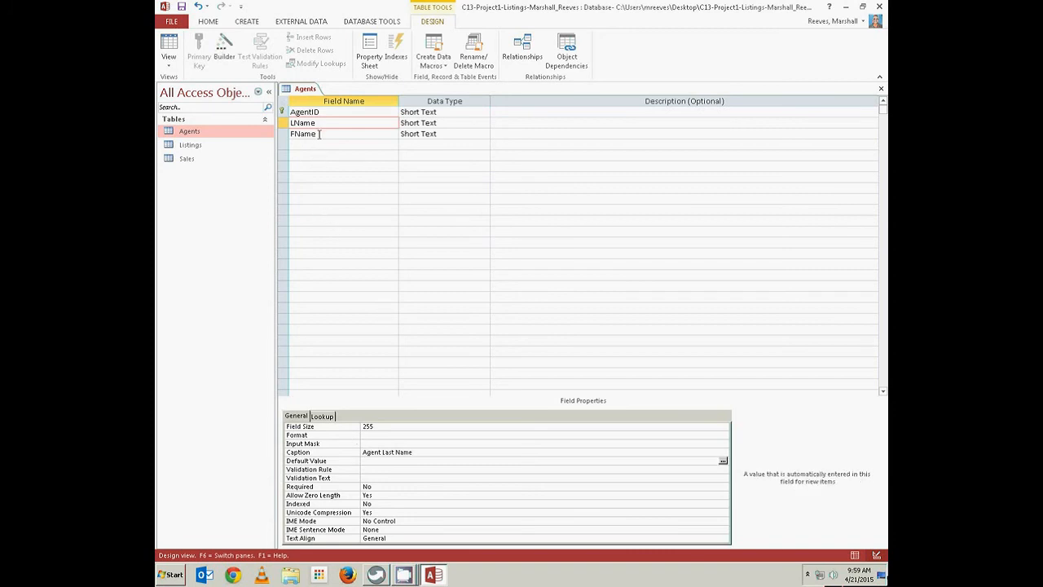
{"action": "left_click", "coordinate": [318, 134]}
{"action": "left_click", "coordinate": [364, 453]}
{"action": "type", "text": "Agent First Name"}
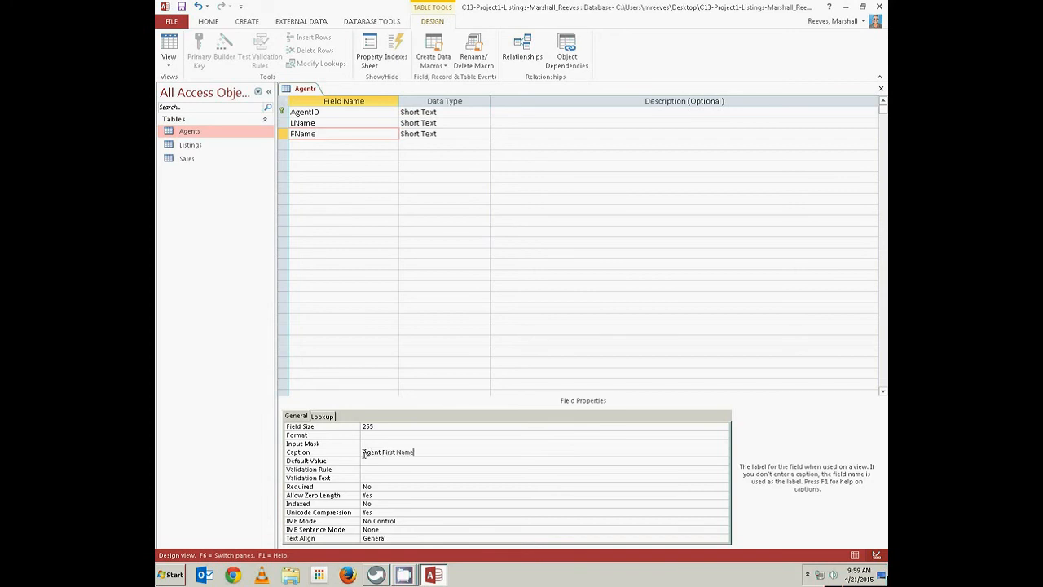
{"action": "left_click", "coordinate": [395, 461]}
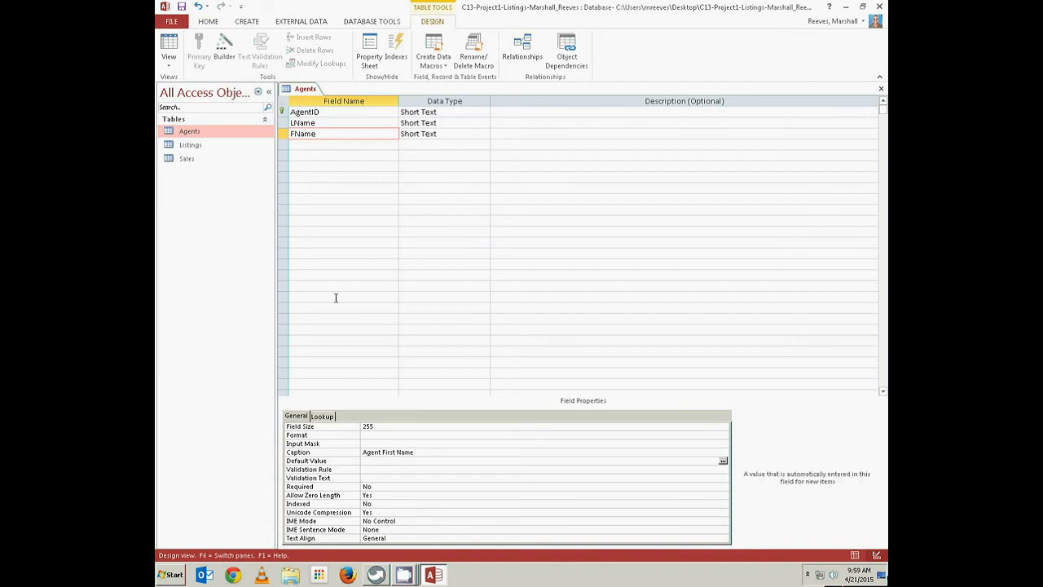
{"action": "right_click", "coordinate": [308, 89]}
{"action": "left_click", "coordinate": [332, 97]}
Switch Agents to Datasheet View and autofit the Agent ID, Last Name and First Name columns
{"action": "left_click", "coordinate": [171, 47]}
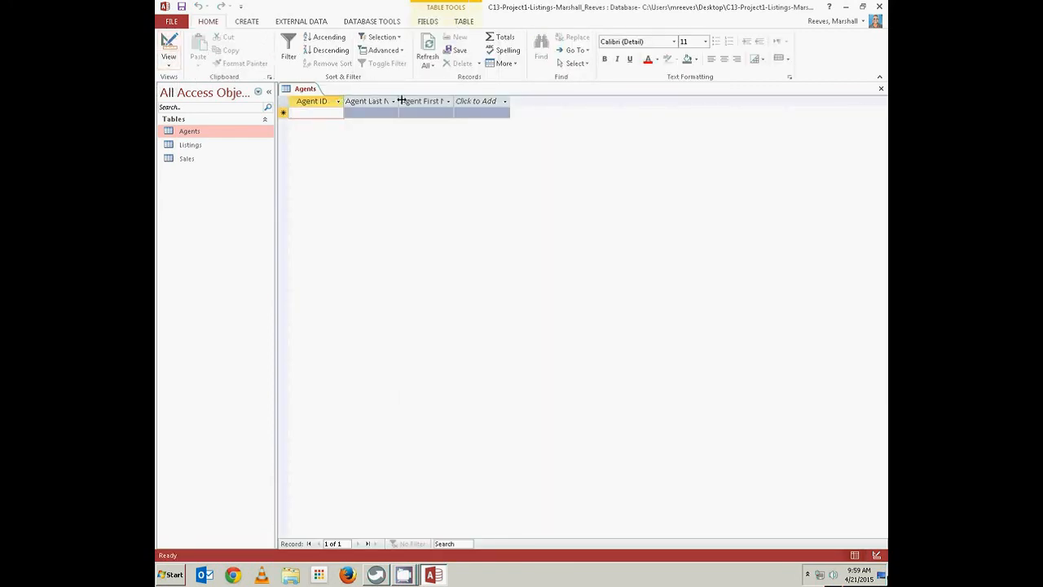
{"action": "double_click", "coordinate": [343, 101]}
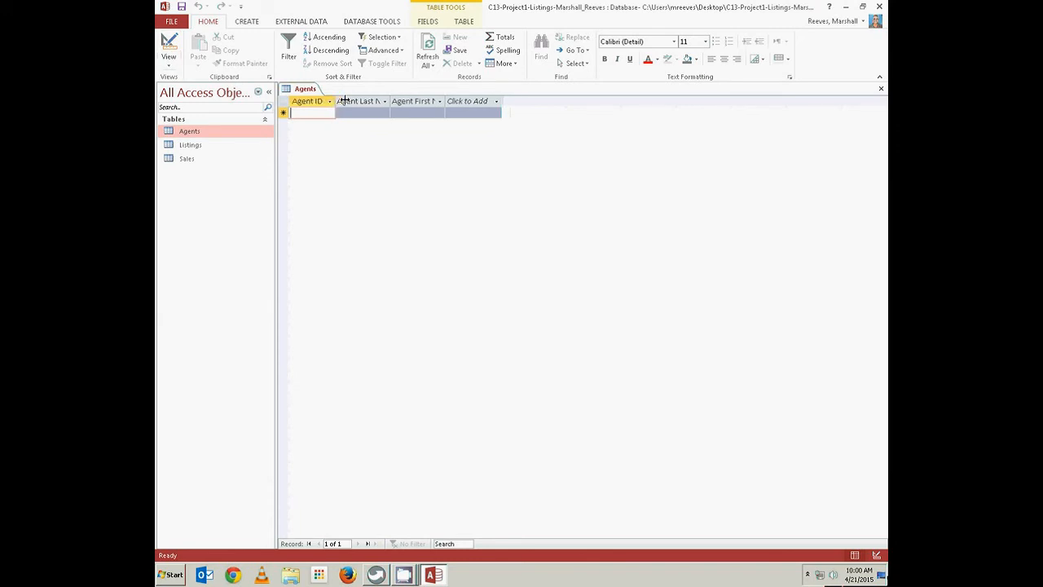
{"action": "double_click", "coordinate": [390, 101]}
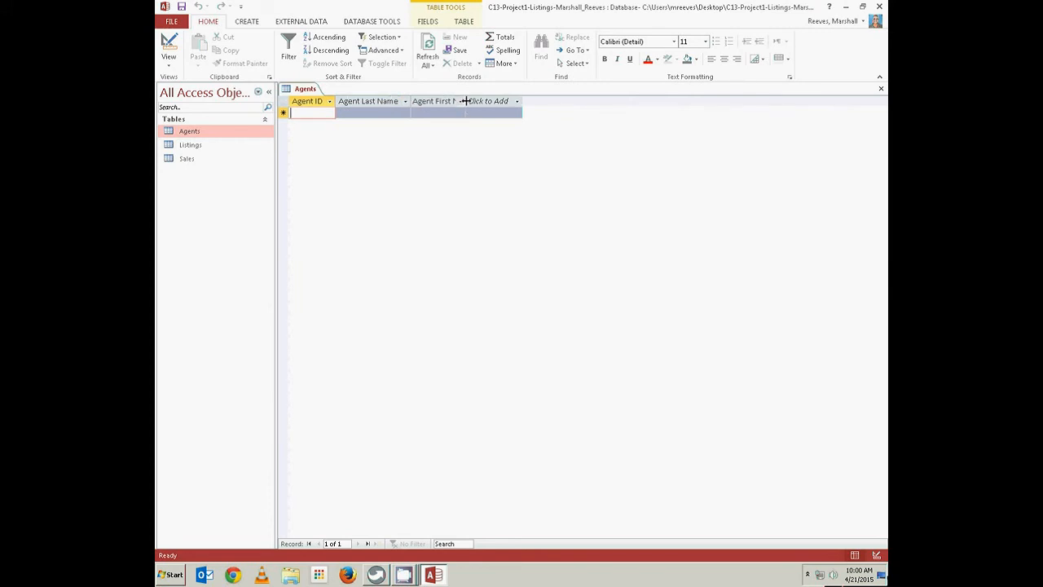
{"action": "double_click", "coordinate": [465, 101]}
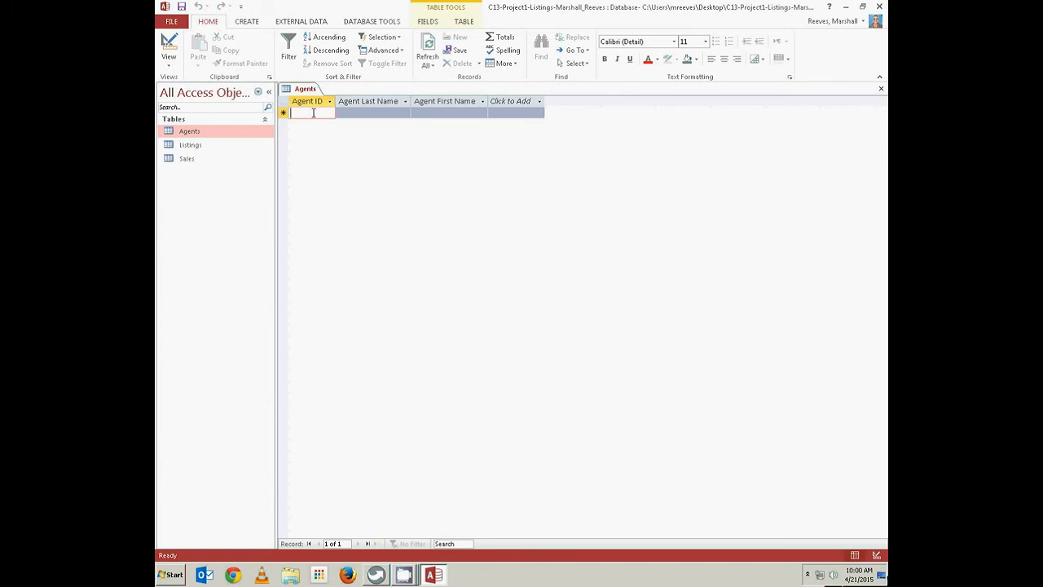
Enter agent record ID 10 with the agent's last and first names
{"action": "type", "text": "10"}
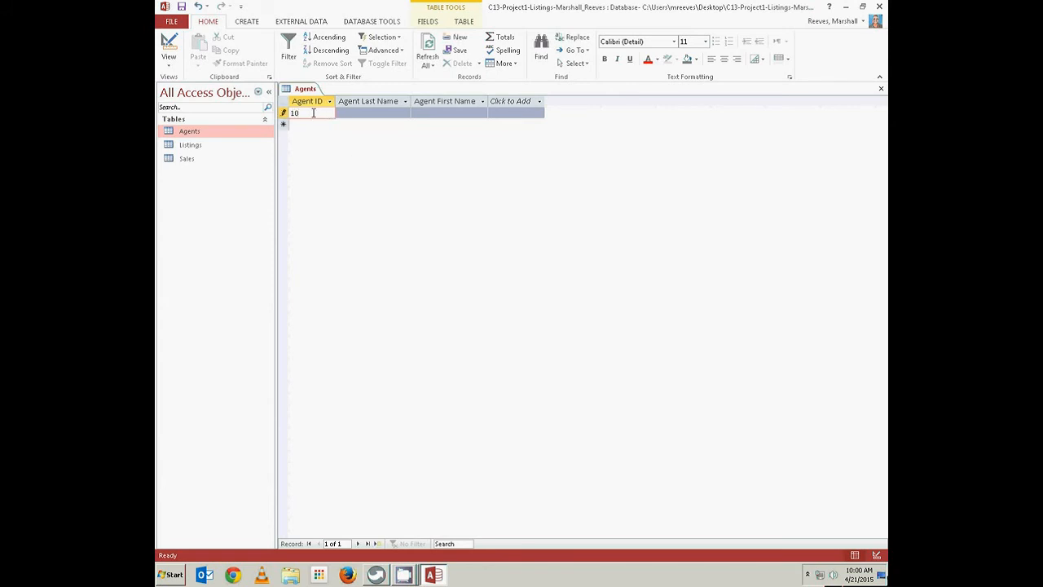
{"action": "left_click", "coordinate": [366, 113]}
{"action": "type", "text": "Reeves"}
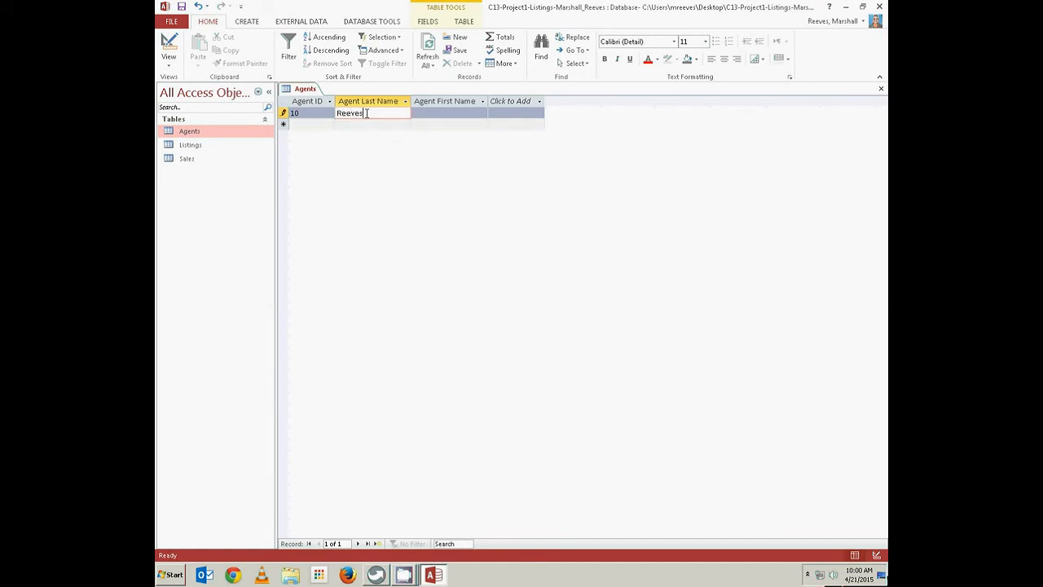
{"action": "left_click", "coordinate": [435, 113]}
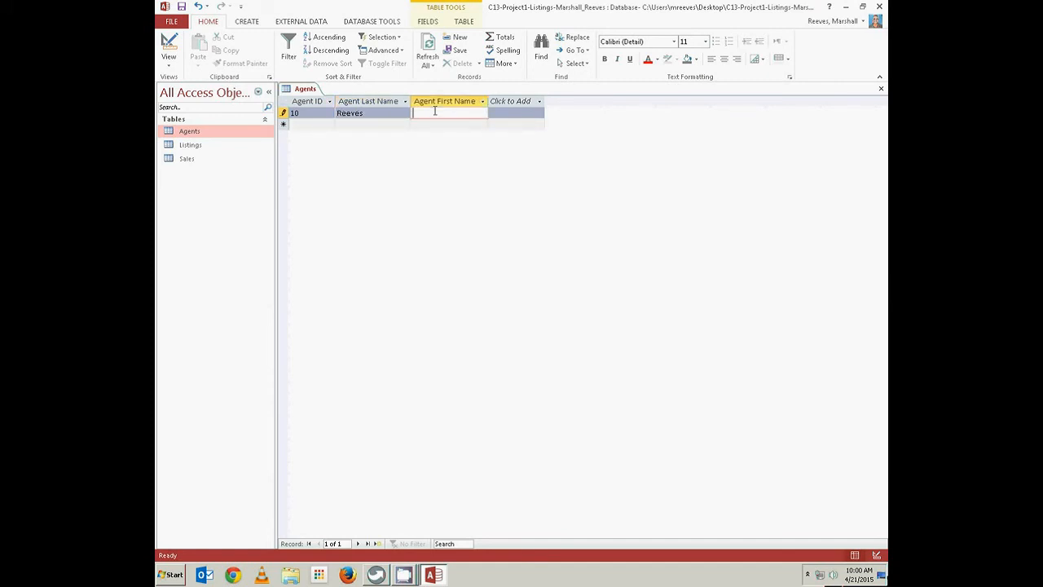
{"action": "type", "text": "Marshall"}
{"action": "key", "text": "Tab"}
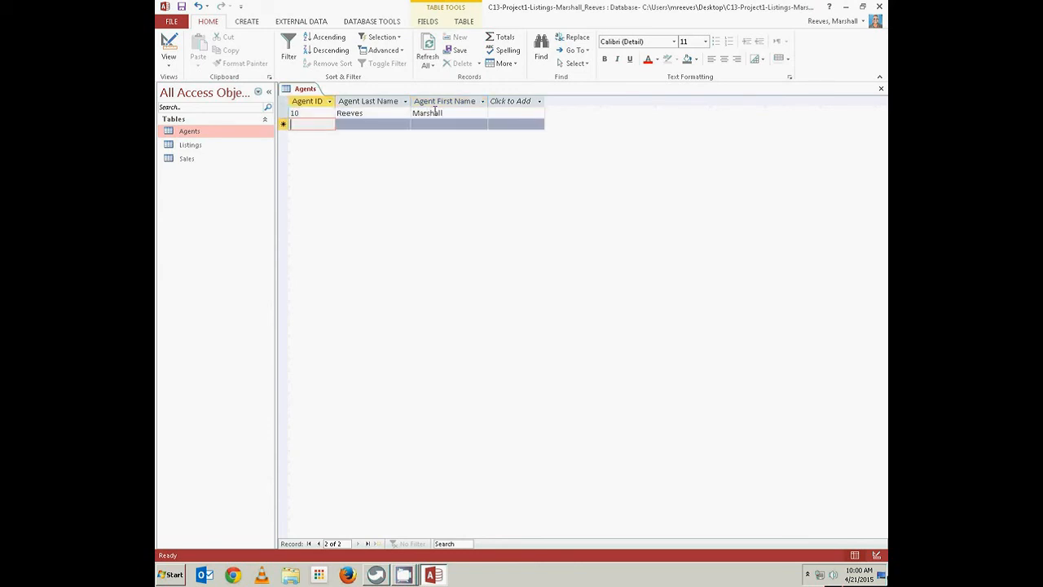
{"action": "right_click", "coordinate": [318, 89]}
Save and close the Agents table
{"action": "left_click", "coordinate": [338, 95]}
{"action": "right_click", "coordinate": [306, 88]}
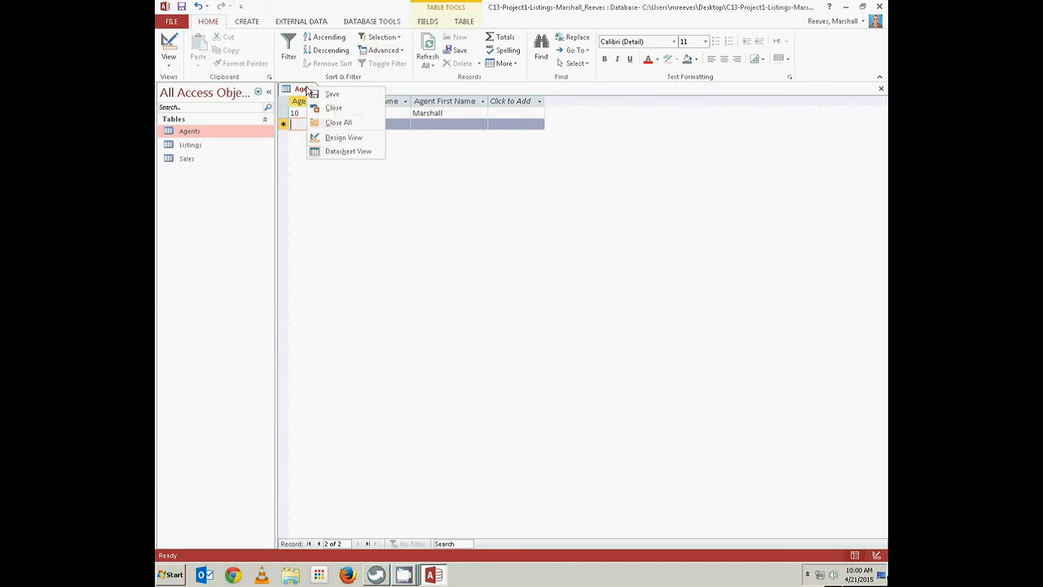
{"action": "left_click", "coordinate": [333, 110]}
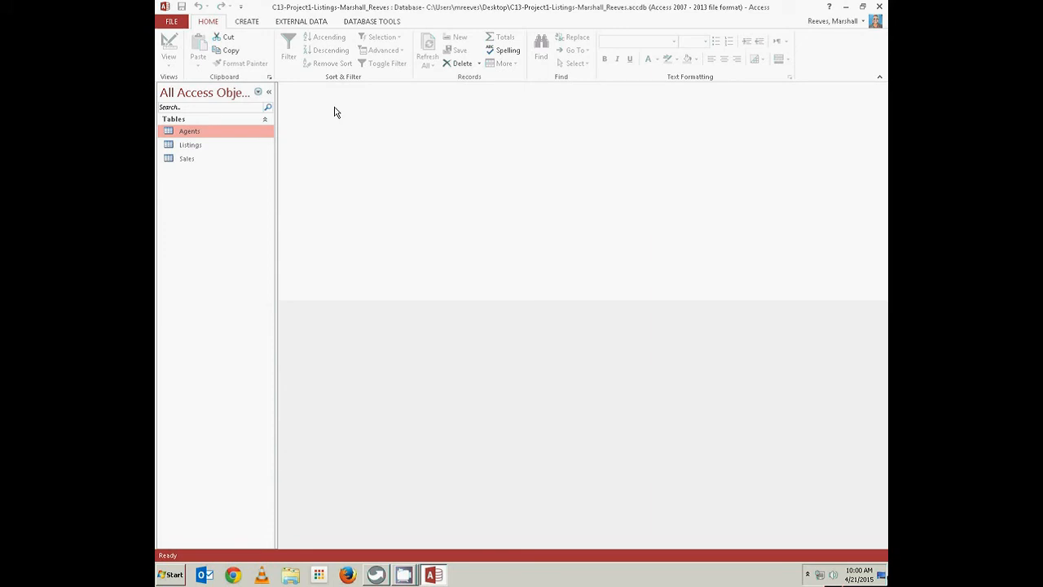
Open the Listings table and start a record with ListingID 2015-1 for agent 10
{"action": "double_click", "coordinate": [194, 145]}
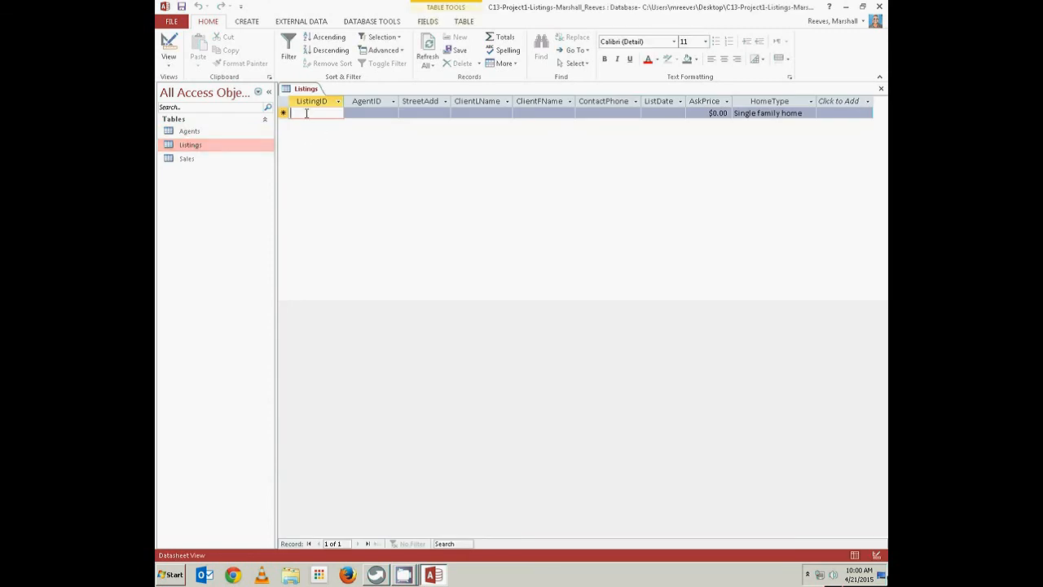
{"action": "type", "text": "21"}
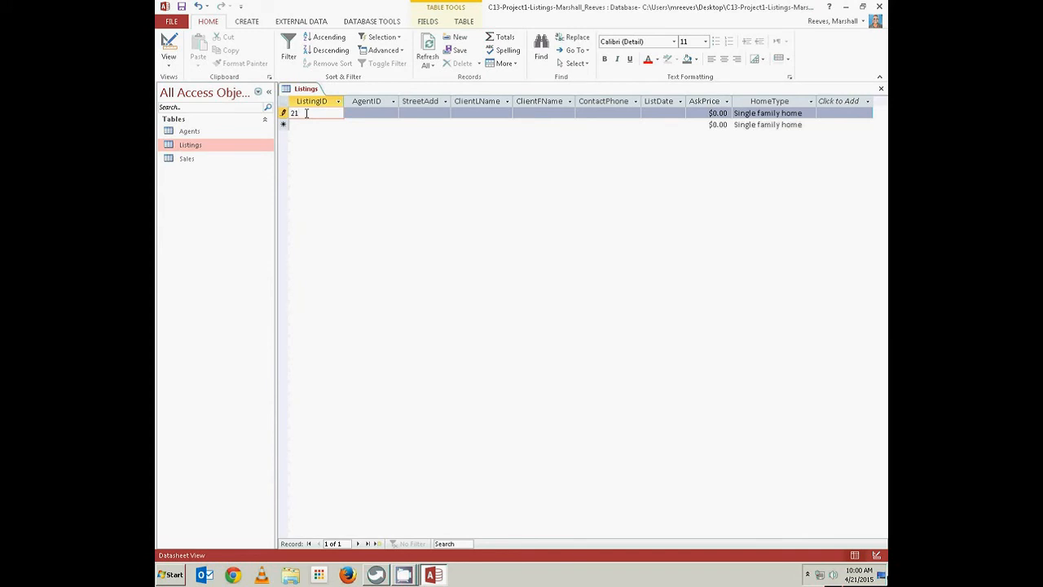
{"action": "key", "text": "BackSpace"}
{"action": "type", "text": "0151"}
{"action": "key", "text": "Tab"}
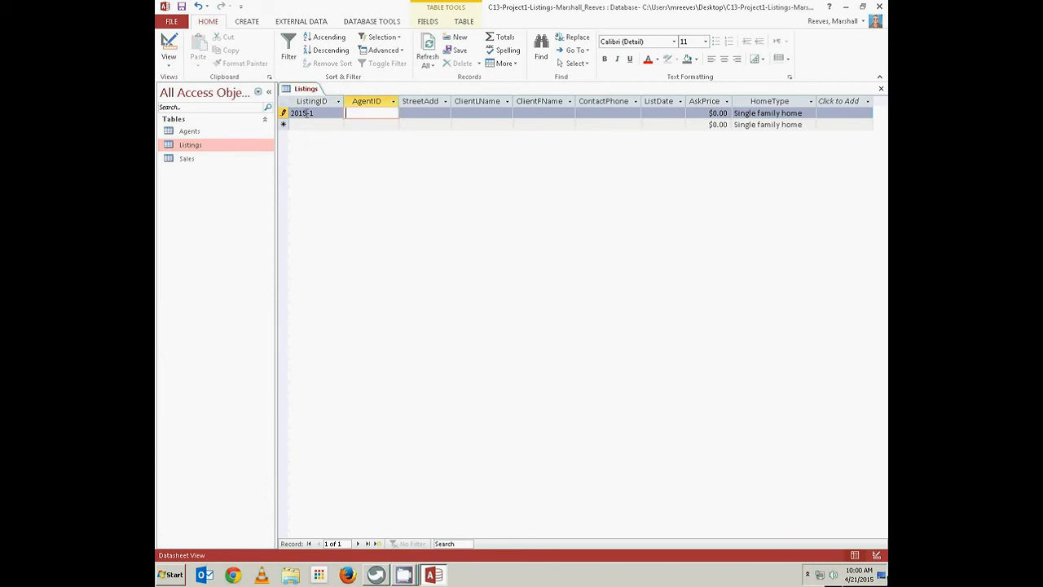
{"action": "type", "text": "10"}
{"action": "key", "text": "Tab"}
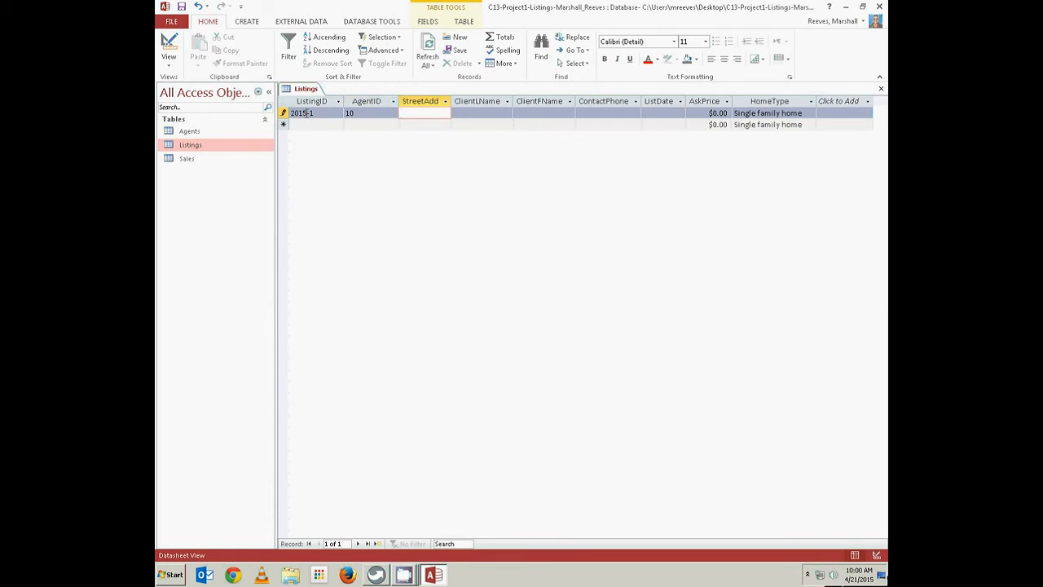
{"action": "key", "text": "Tab"}
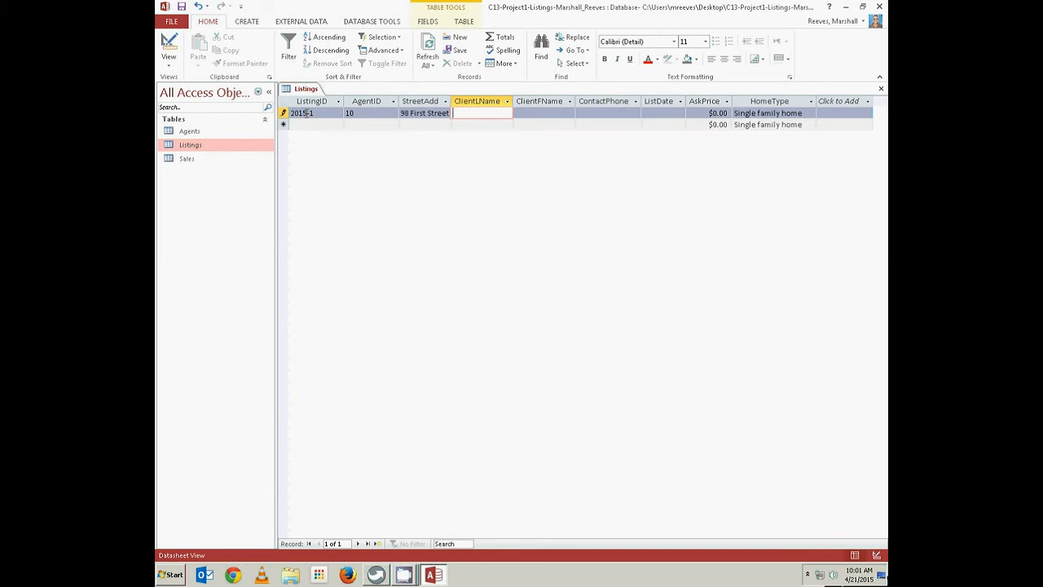
{"action": "key", "text": "Tab"}
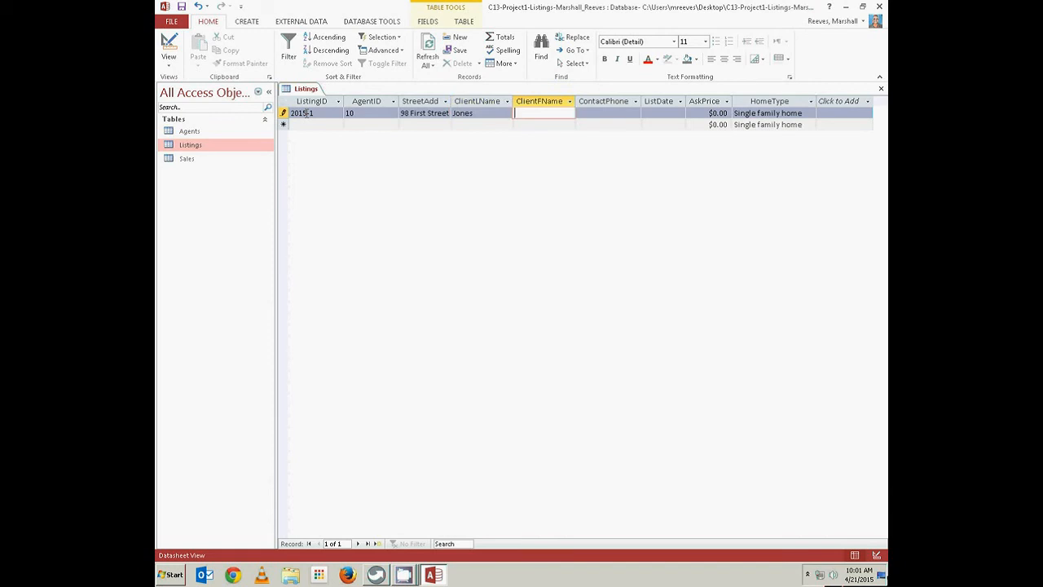
{"action": "key", "text": "Tab"}
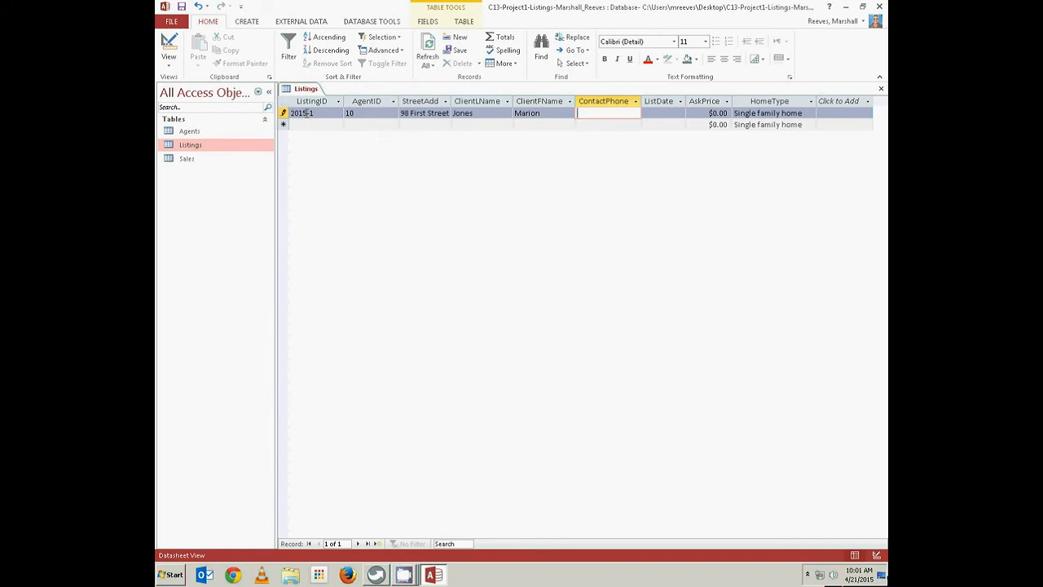
{"action": "type", "text": "800-555-3225"}
{"action": "key", "text": "Tab"}
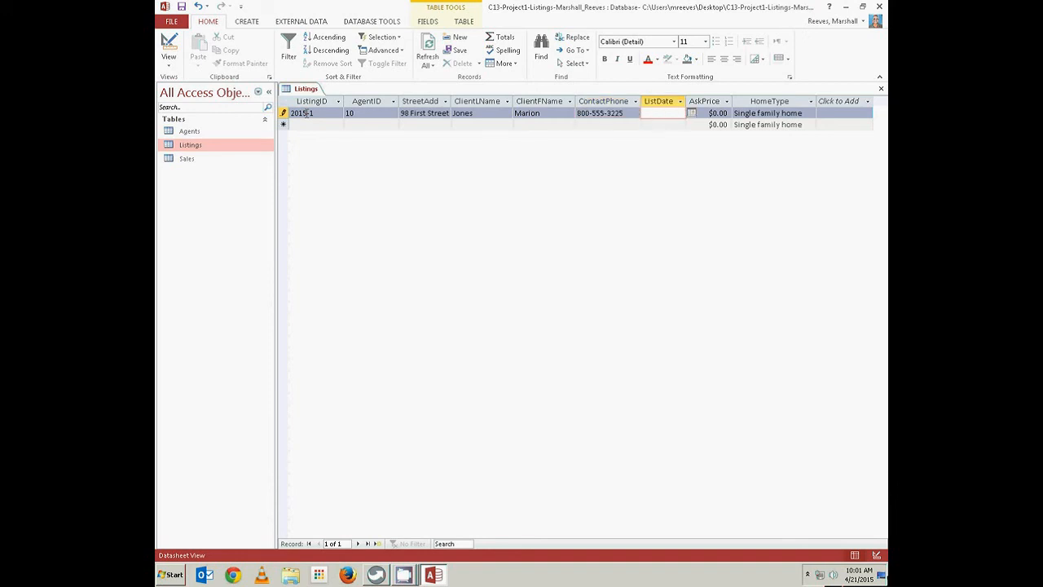
Set list date 3/15/2015, asking price $87,500 and home type Condominium
{"action": "type", "text": "01"}
{"action": "key", "text": "BackSpace"}
{"action": "type", "text": "3/15/2015"}
{"action": "key", "text": "Tab"}
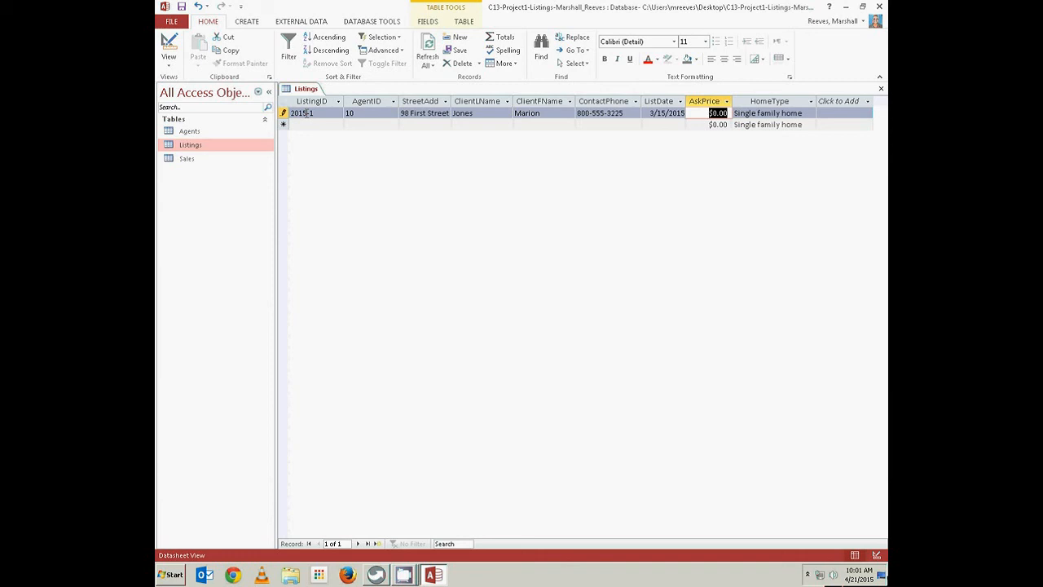
{"action": "type", "text": "87500"}
{"action": "key", "text": "Tab"}
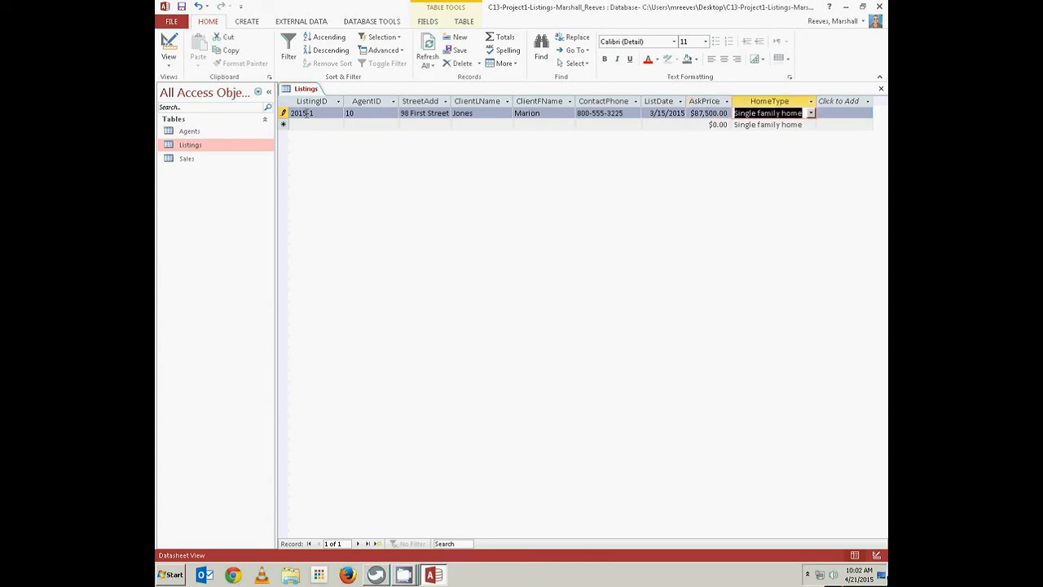
{"action": "left_click", "coordinate": [811, 114]}
{"action": "left_click", "coordinate": [796, 135]}
Save and close the Listings table
{"action": "right_click", "coordinate": [310, 91]}
{"action": "left_click", "coordinate": [327, 96]}
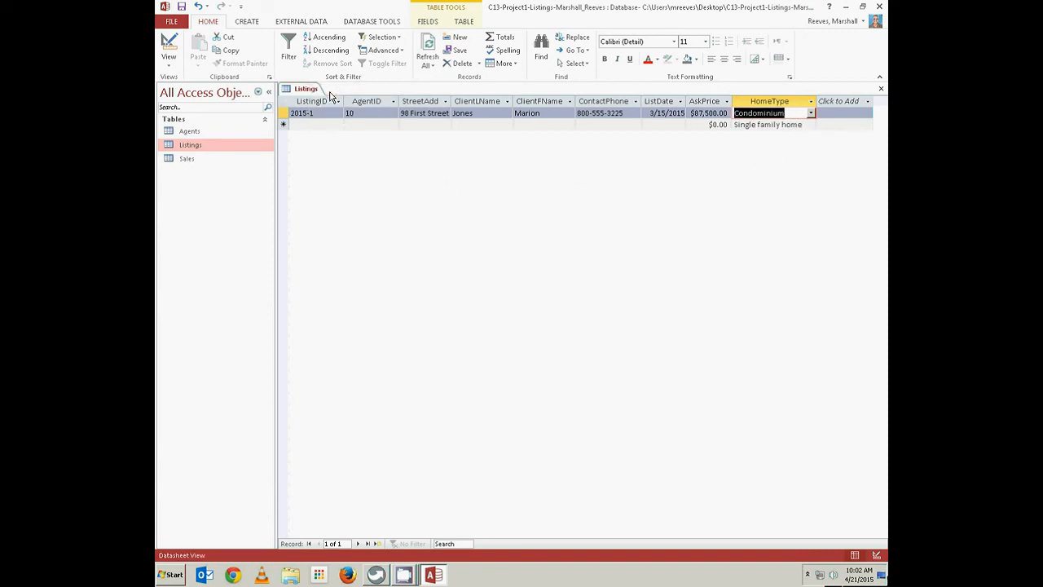
{"action": "right_click", "coordinate": [314, 90]}
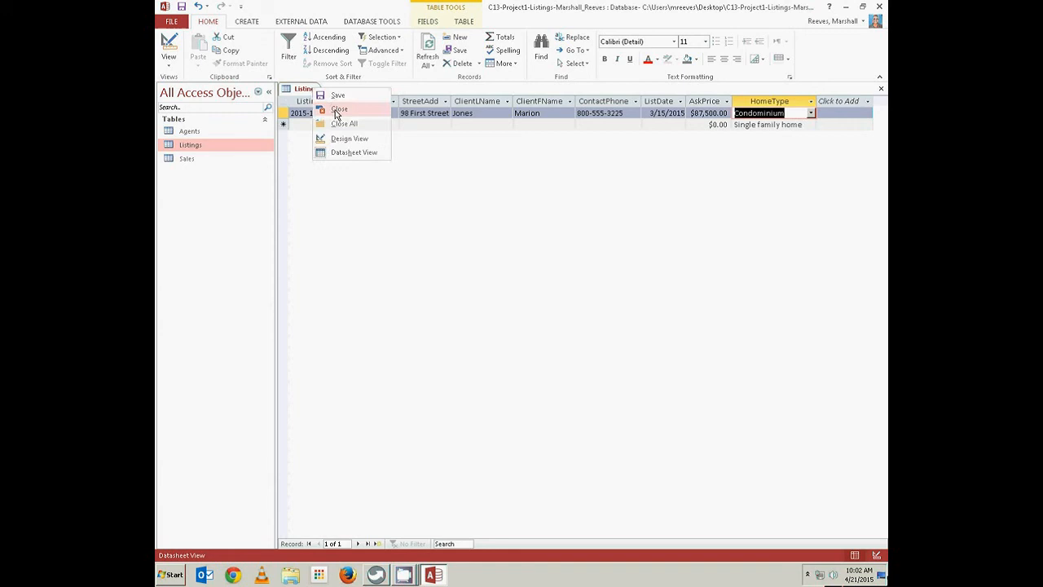
{"action": "left_click", "coordinate": [336, 113]}
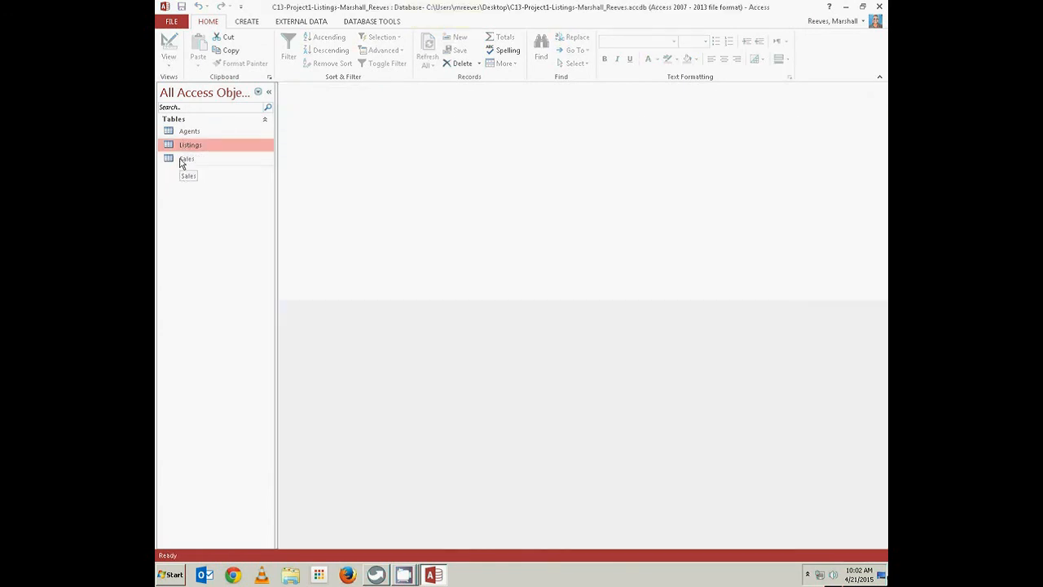
Open Sales and enter listing 2015-1, sold 3/22/2015 for $82,775
{"action": "double_click", "coordinate": [182, 161]}
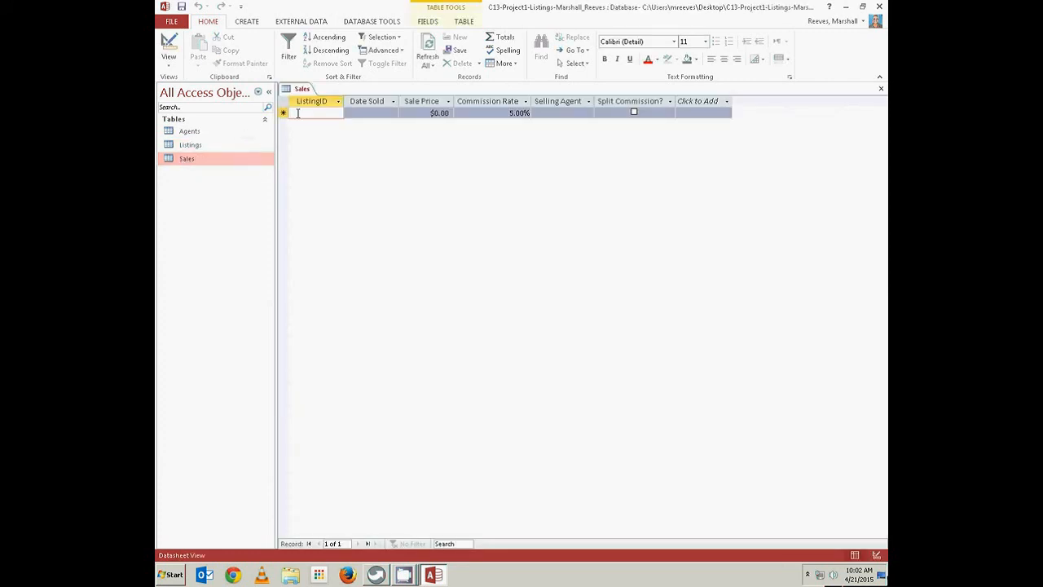
{"action": "type", "text": "2015"}
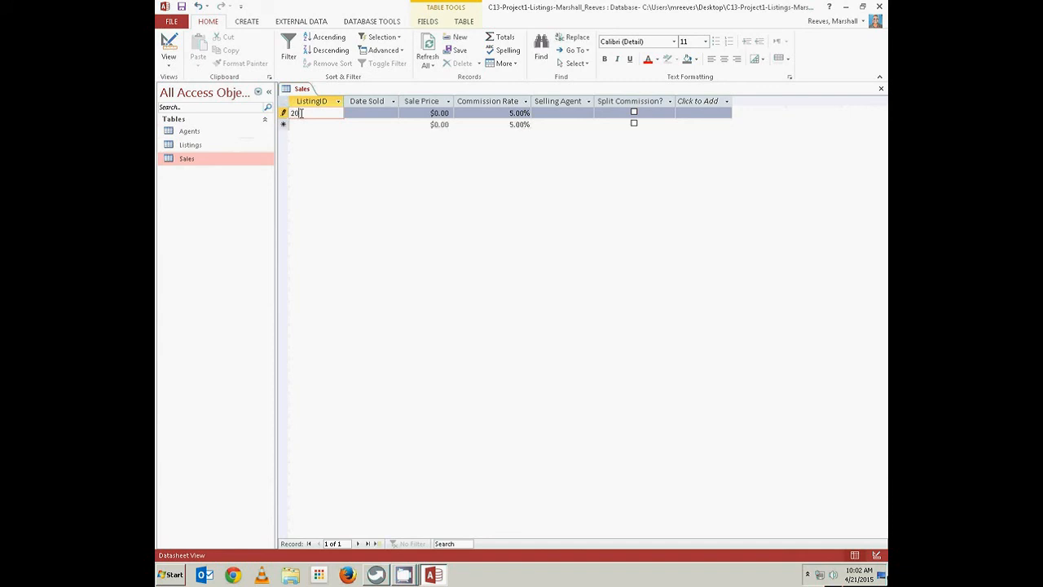
{"action": "type", "text": "-1"}
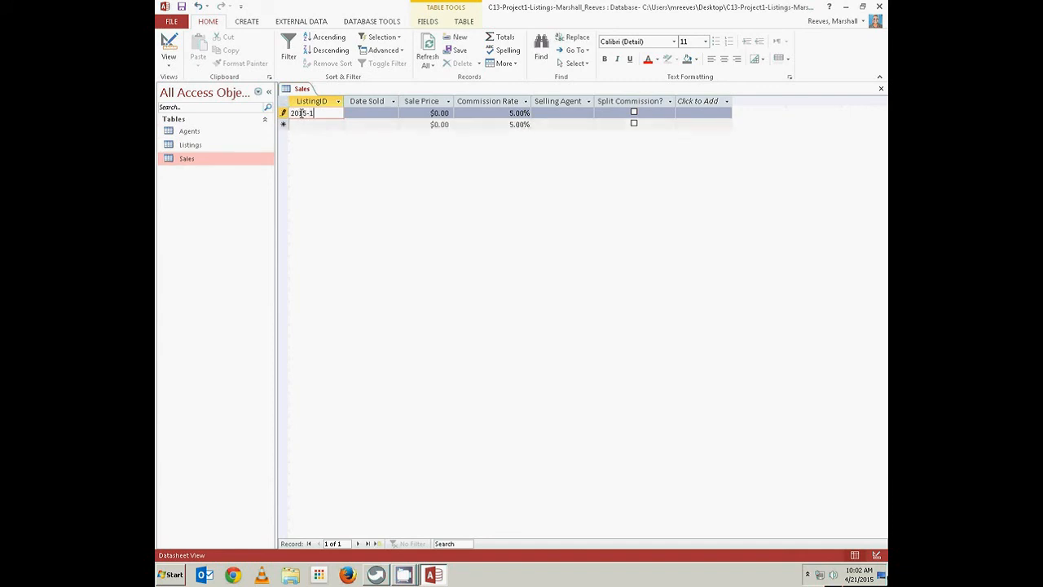
{"action": "key", "text": "Tab"}
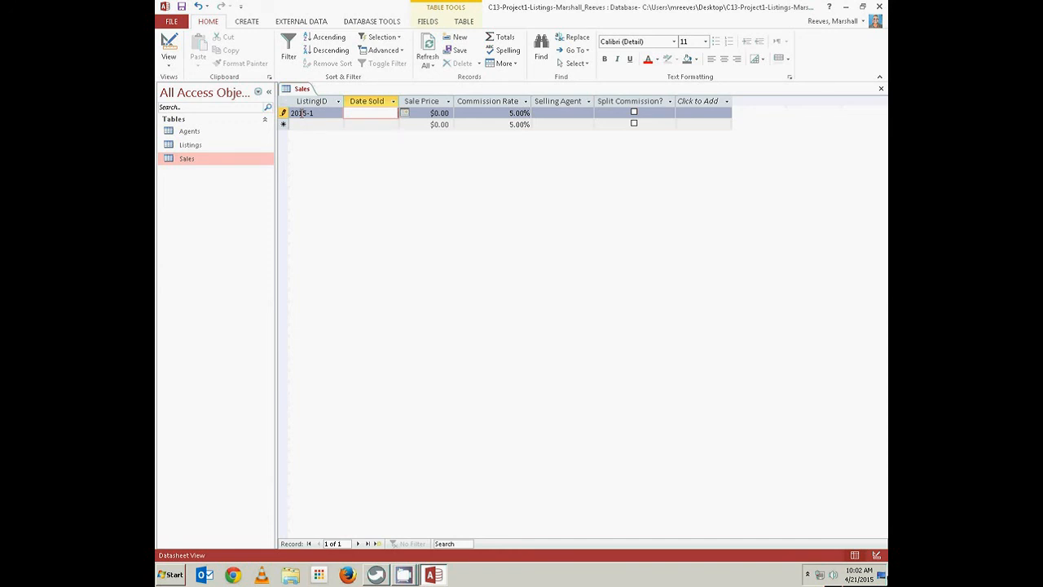
{"action": "type", "text": "03/22/"}
{"action": "type", "text": "2015"}
{"action": "key", "text": "Tab"}
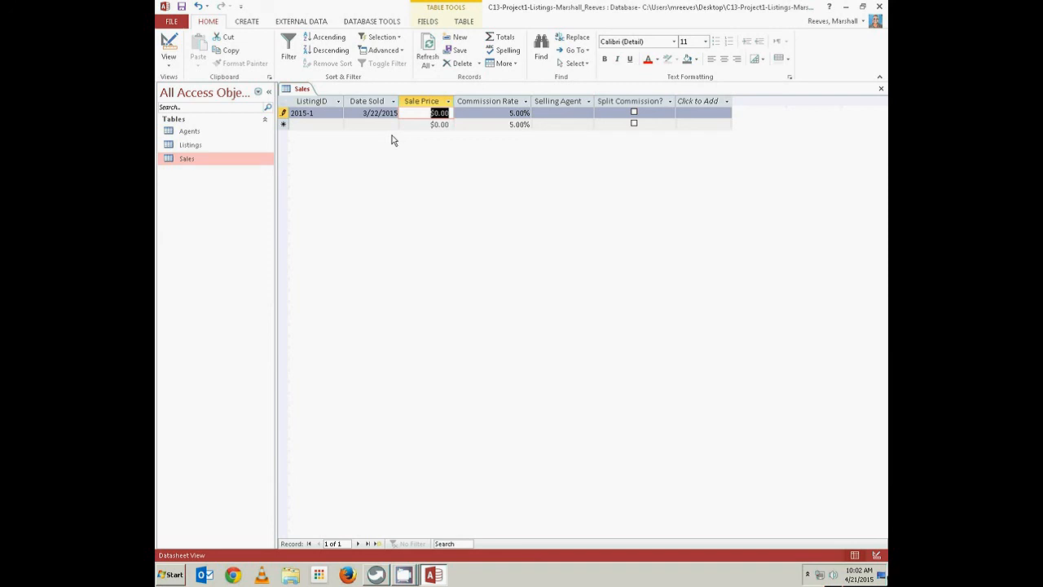
{"action": "type", "text": "82775"}
{"action": "key", "text": "Tab"}
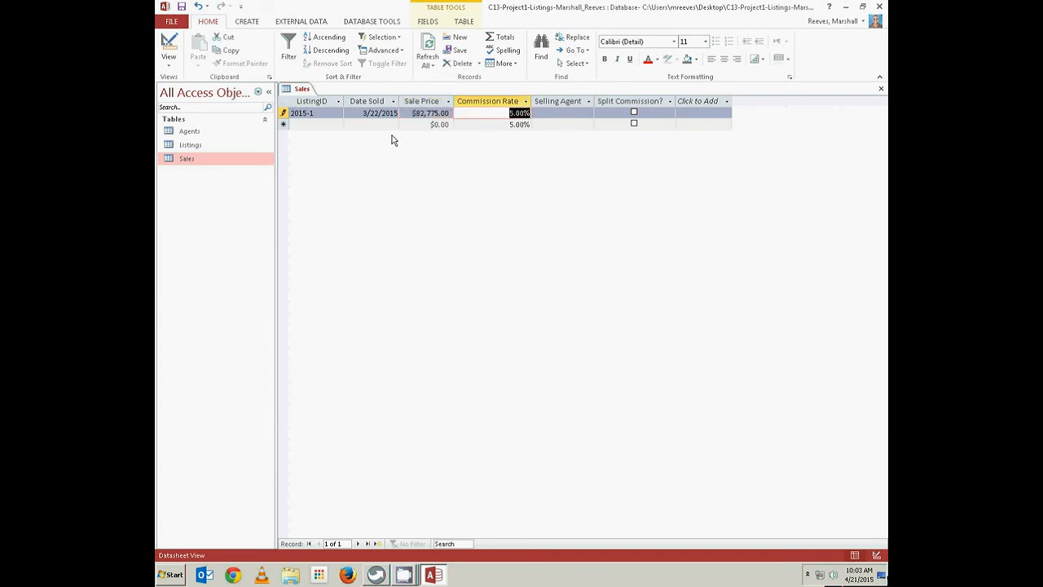
Keep the 5% commission, set selling agent 10 and tick Split Commission
{"action": "key", "text": "Tab"}
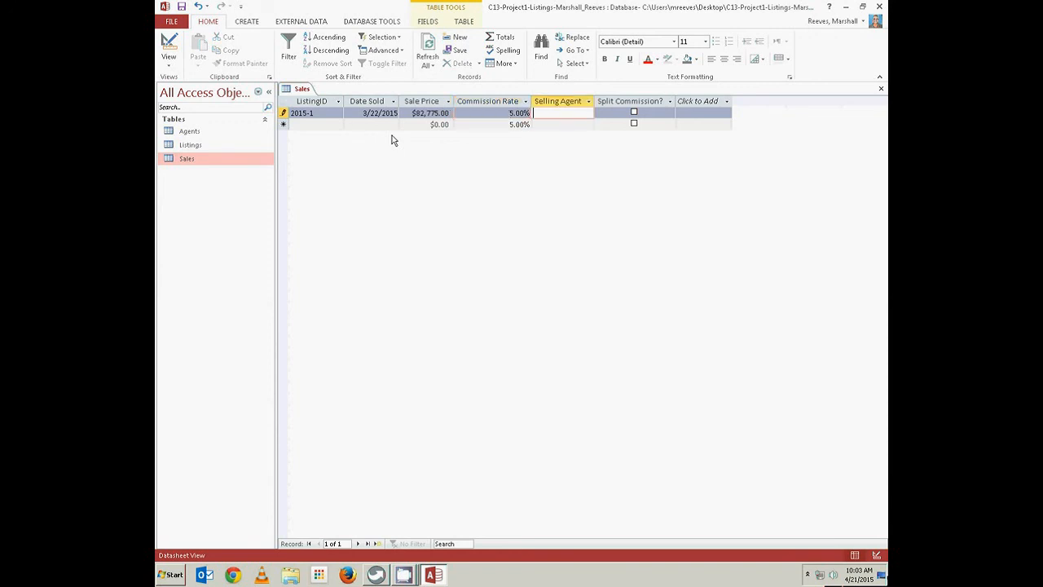
{"action": "type", "text": "10"}
{"action": "key", "text": "Tab"}
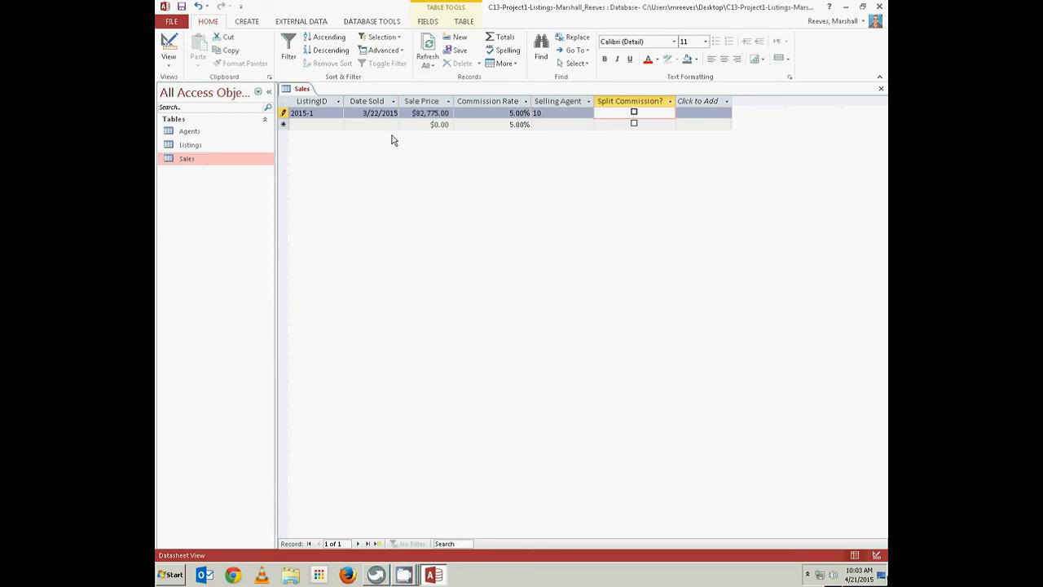
{"action": "left_click", "coordinate": [635, 112]}
{"action": "key", "text": "Tab"}
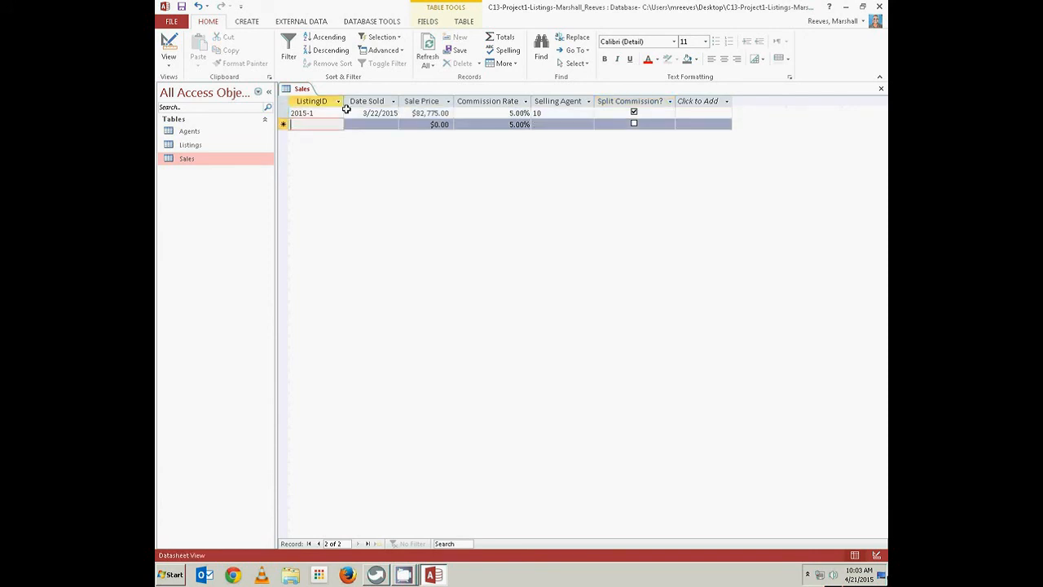
Save the Sales table
{"action": "right_click", "coordinate": [305, 90]}
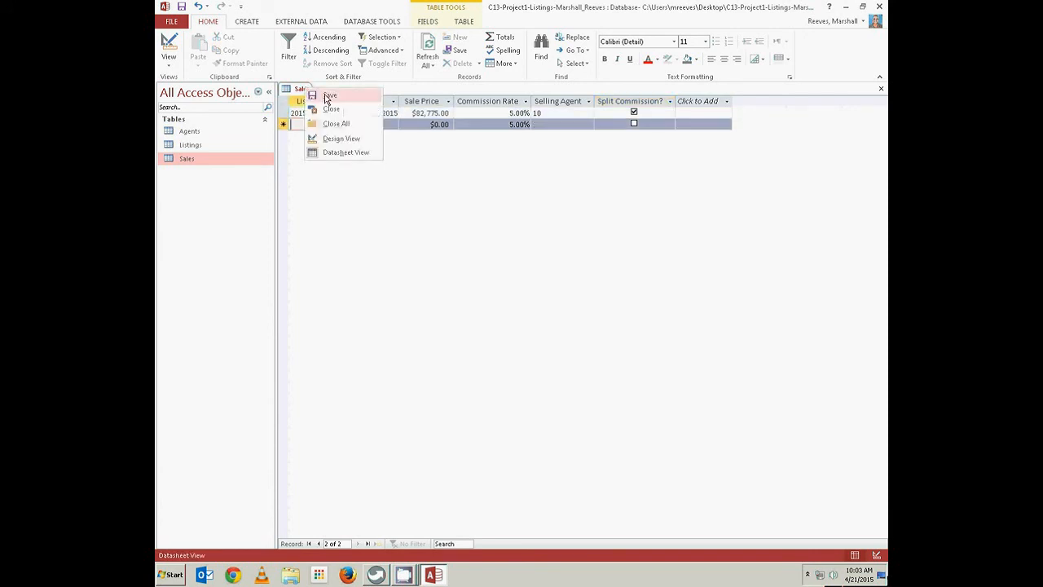
{"action": "left_click", "coordinate": [326, 96]}
{"action": "right_click", "coordinate": [299, 90]}
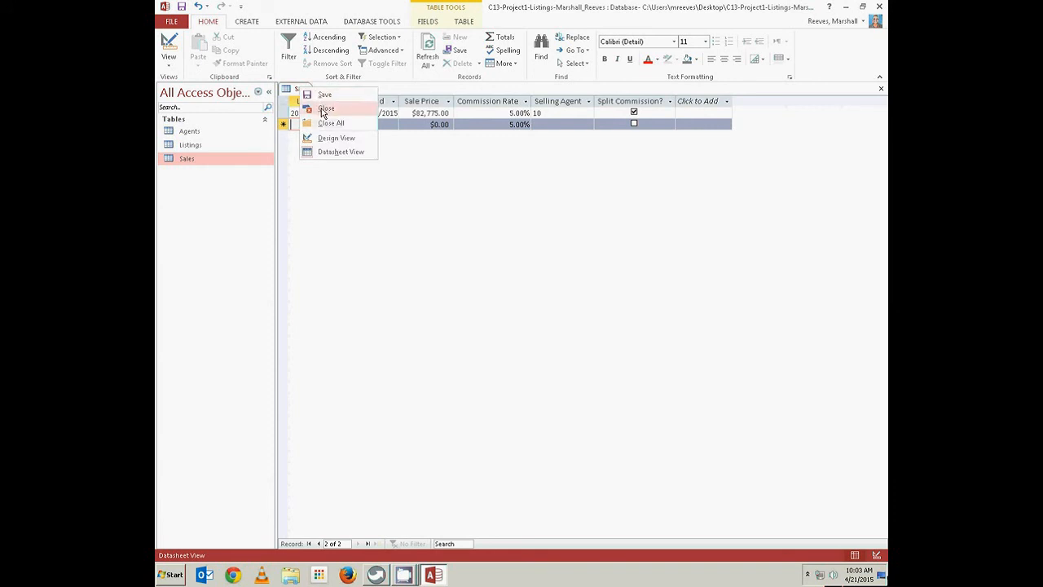
Close Sales, run Compact & Repair Database from FILE > Info, then enable content
{"action": "left_click", "coordinate": [325, 109]}
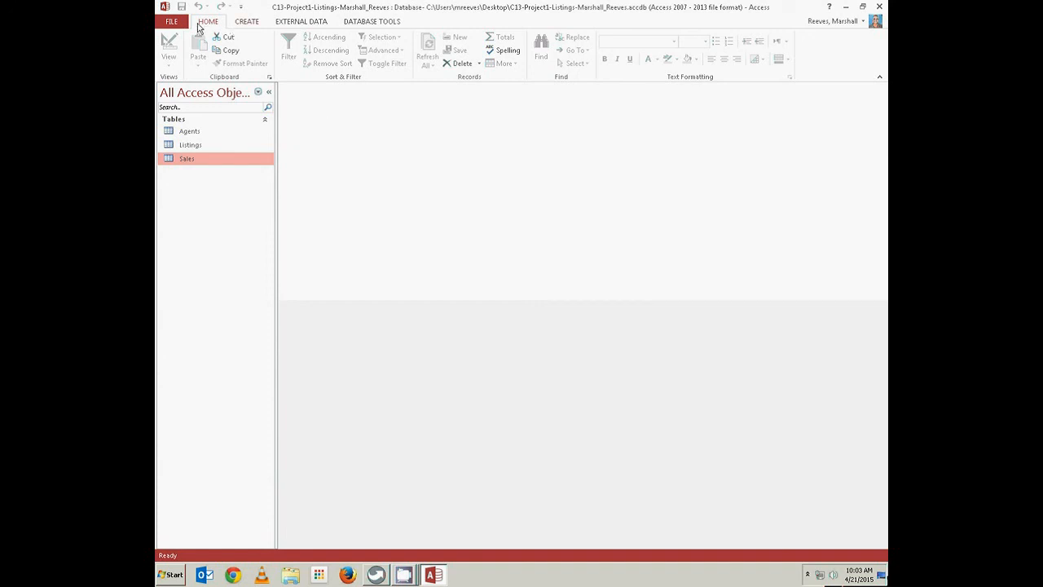
{"action": "left_click", "coordinate": [172, 23]}
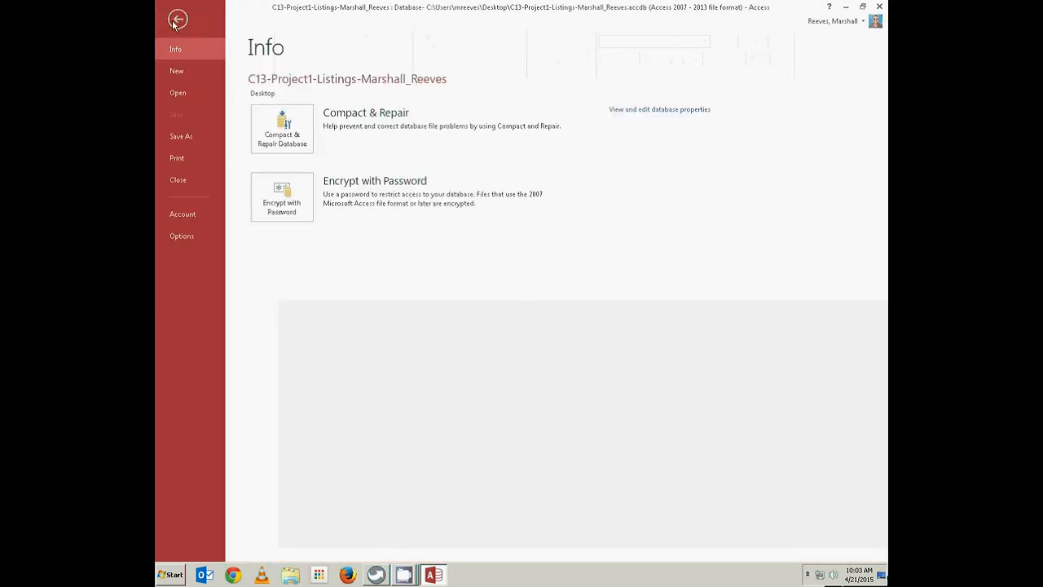
{"action": "left_click", "coordinate": [283, 135]}
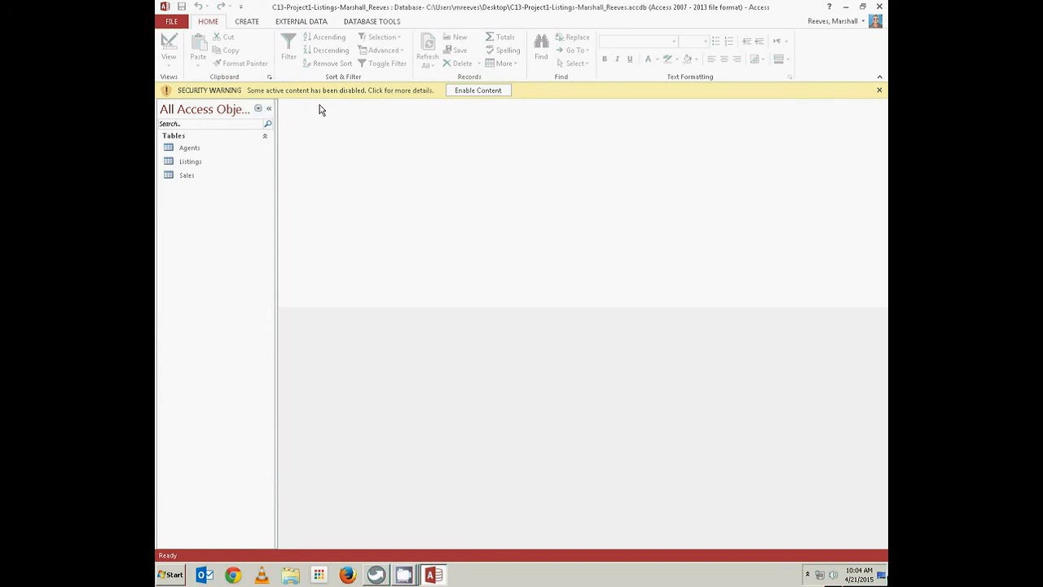
{"action": "left_click", "coordinate": [473, 91]}
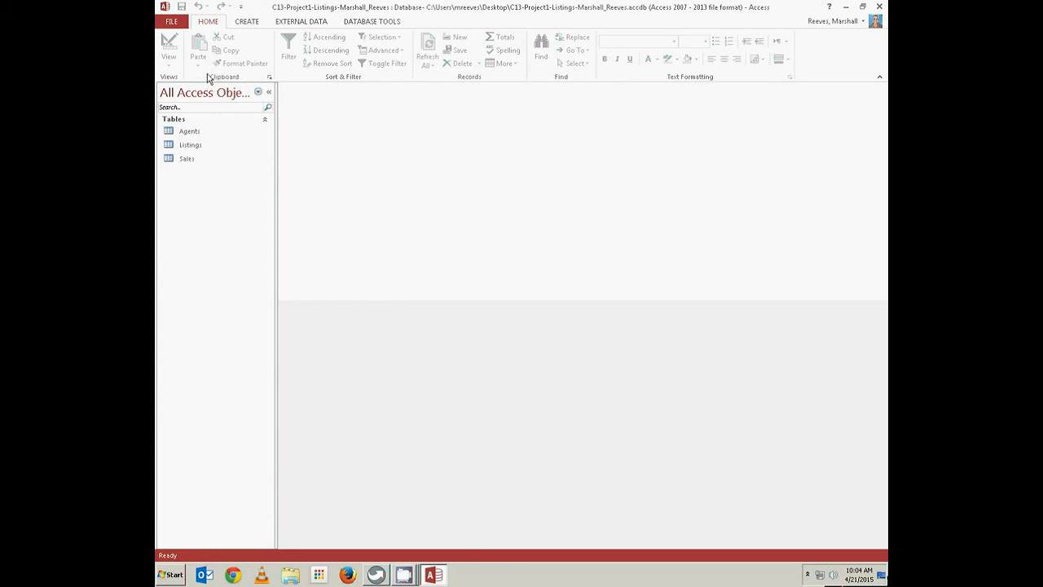
Close Access and drag the C13-Project1-Listings database icon toward the desktop centre
{"action": "left_click", "coordinate": [880, 7]}
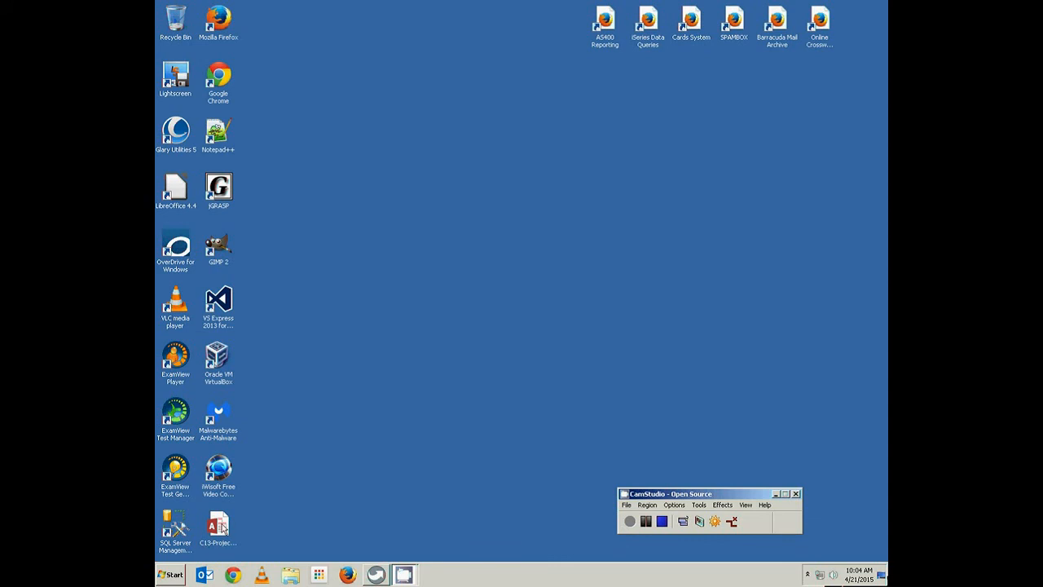
{"action": "double_click", "coordinate": [220, 526]}
{"action": "left_click_drag", "start_coordinate": [218, 525], "coordinate": [351, 429]}
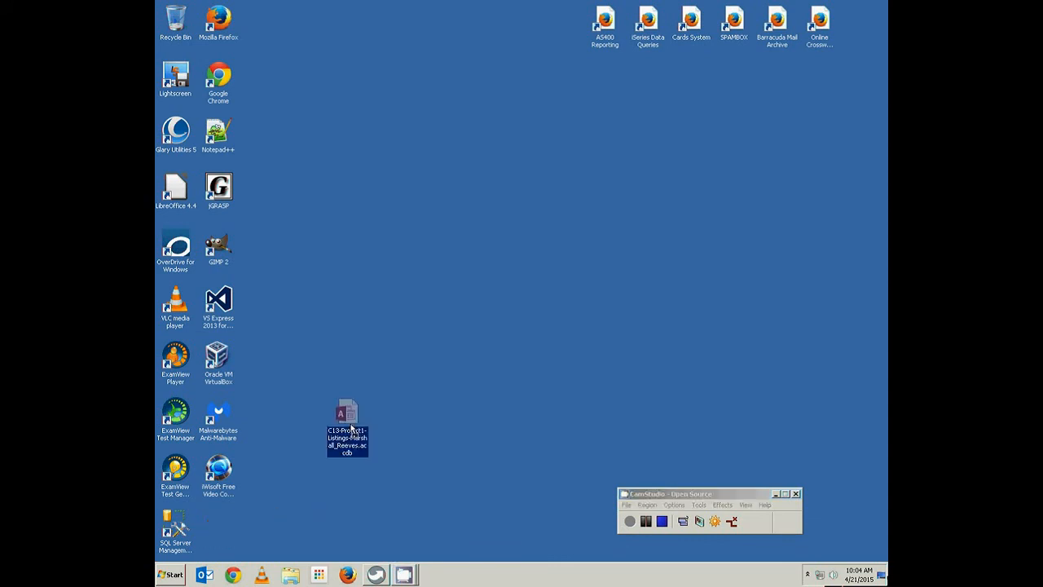